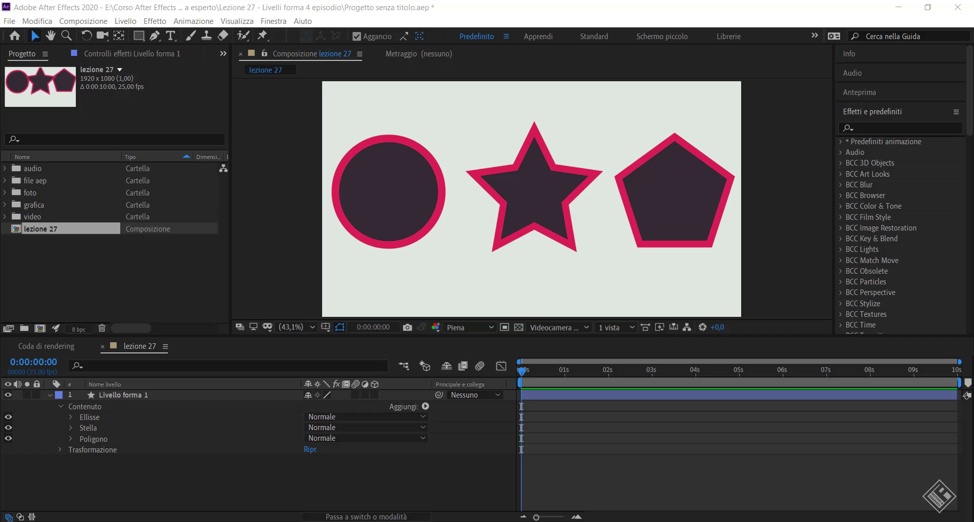
# Step: Open the layer contents' Add list of shape operations and dismiss it without adding anything
pyautogui.click(353, 406)
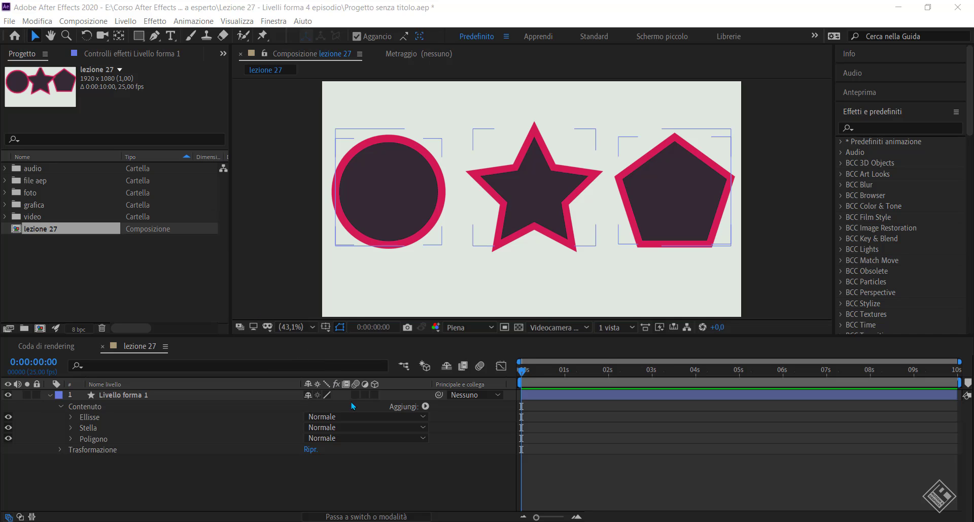
pyautogui.click(425, 406)
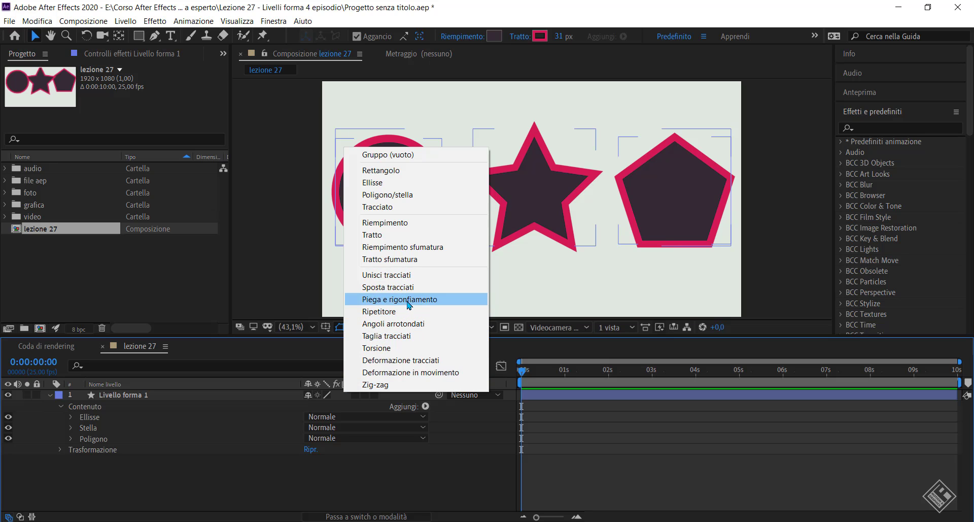
pyautogui.click(641, 185)
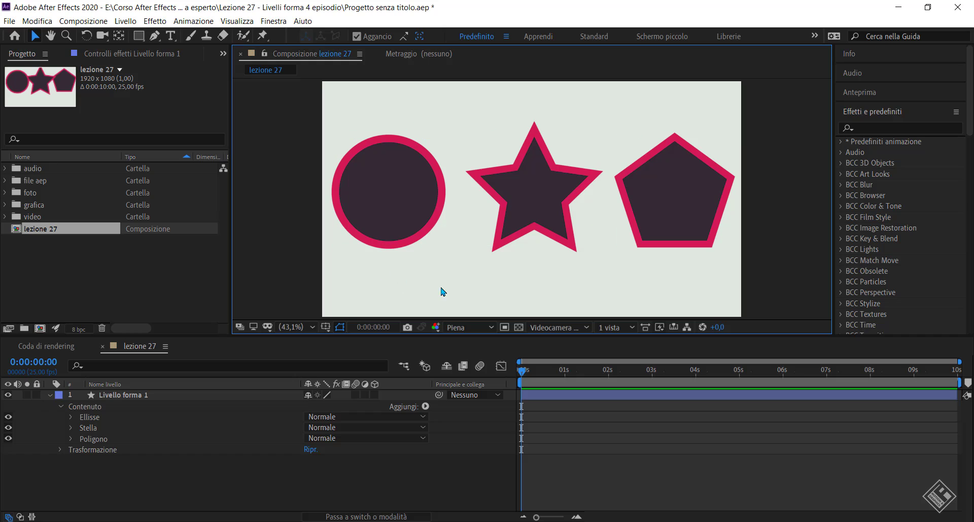
pyautogui.click(402, 151)
pyautogui.click(369, 122)
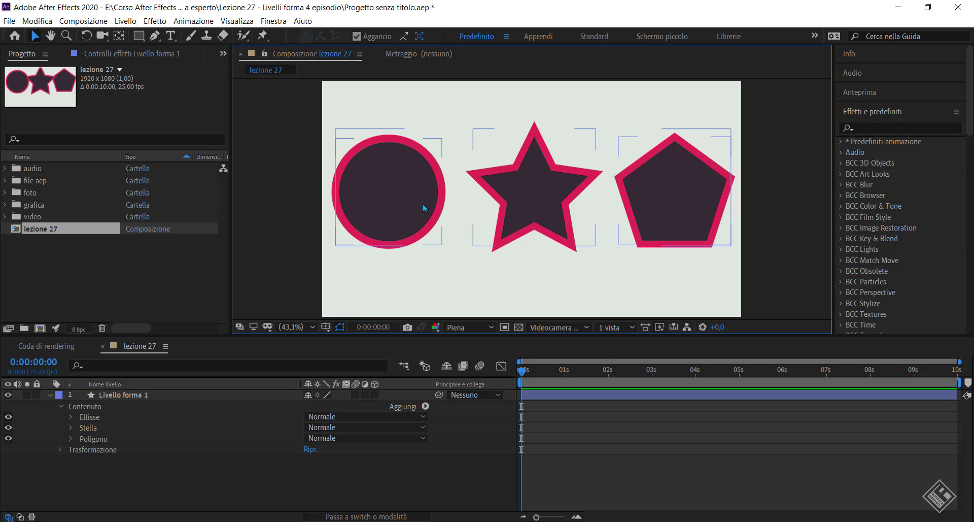
# Step: Select the Ellisse, Stella and Poligono groups in turn and open Poligono's Add menu
pyautogui.click(90, 417)
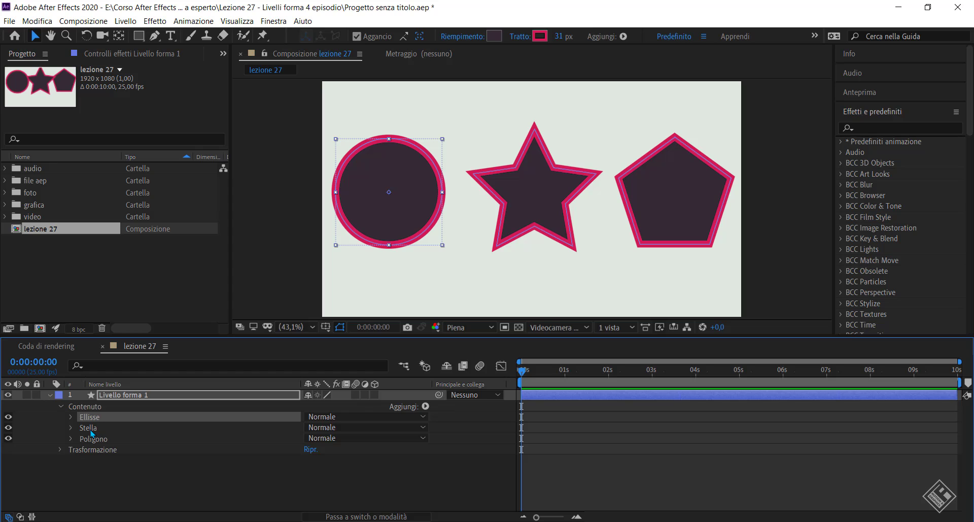
pyautogui.click(91, 430)
pyautogui.click(100, 440)
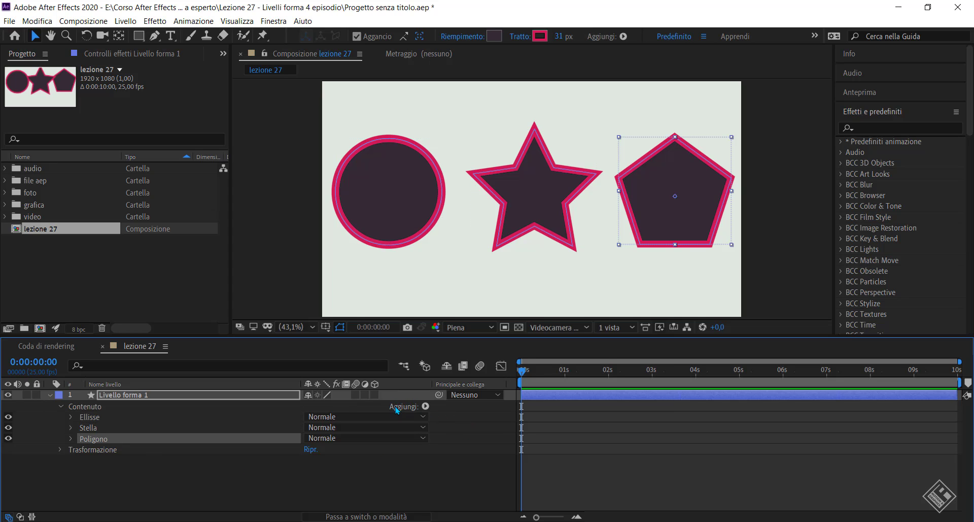
pyautogui.click(425, 407)
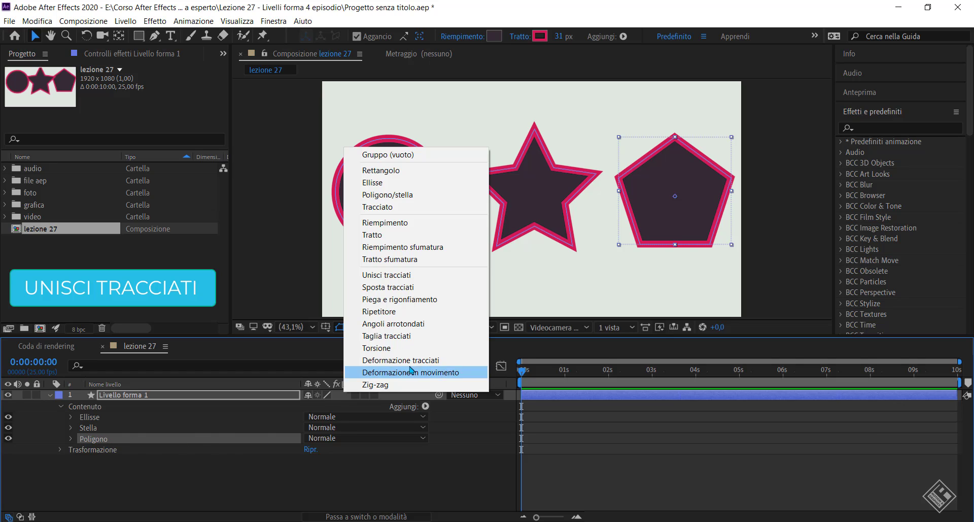
# Step: Add Unisci tracciati to Poligono, undo it with Ctrl+Z, collapse the group and clear the selection
pyautogui.click(378, 275)
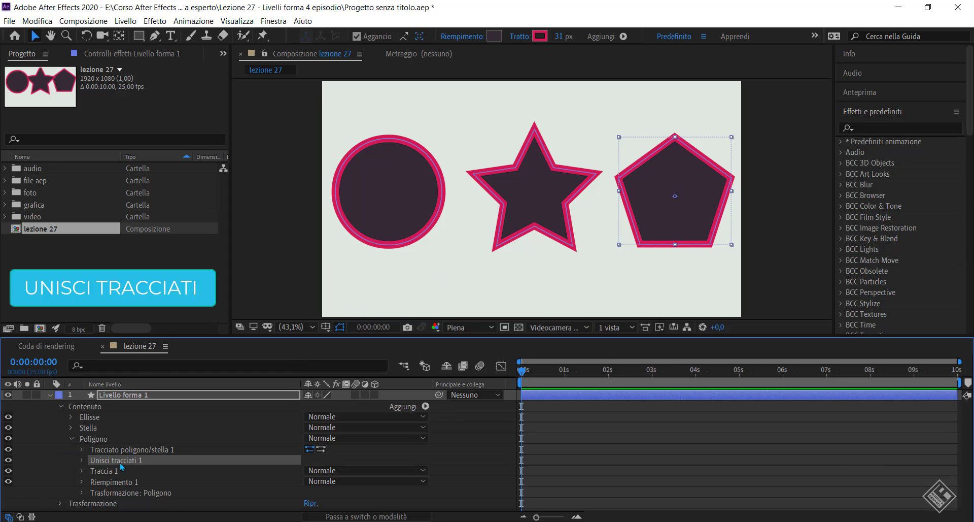
pyautogui.hotkey('ctrl', 'z')
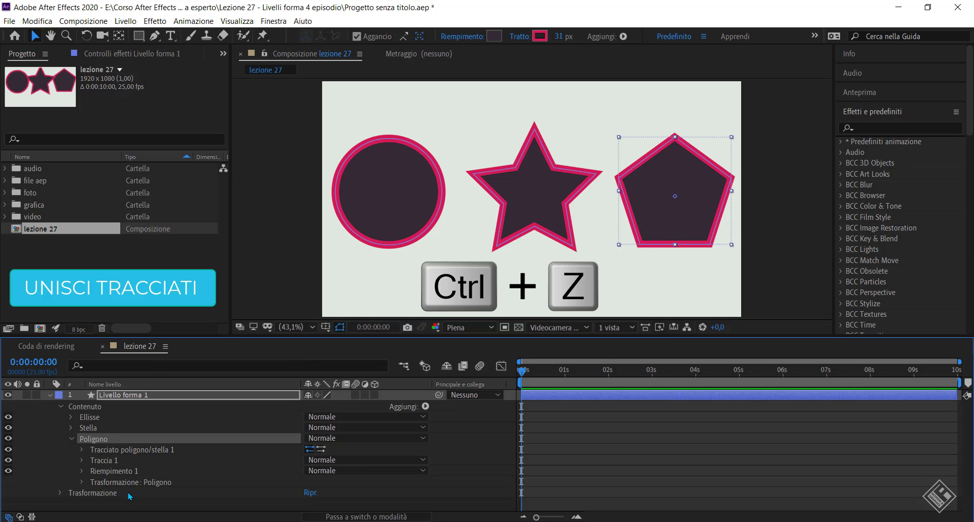
pyautogui.click(72, 438)
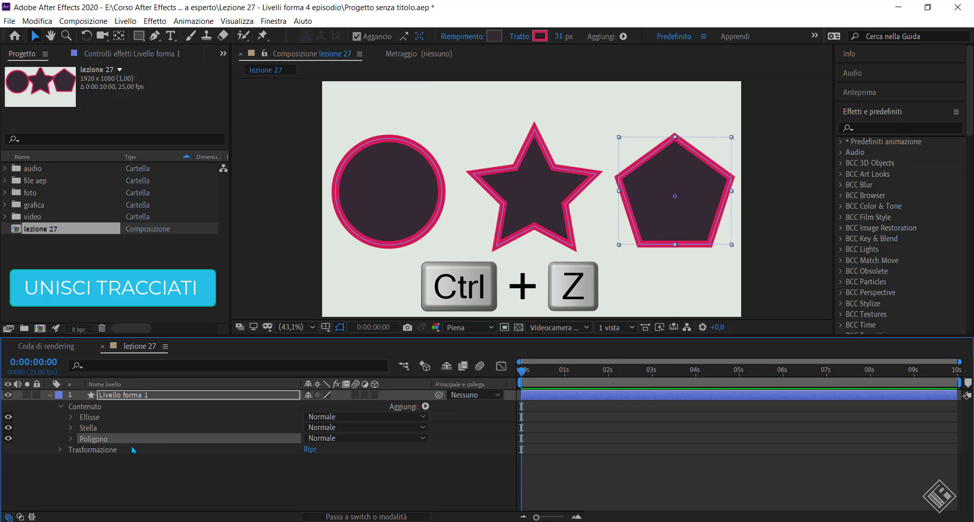
pyautogui.click(91, 407)
pyautogui.click(128, 395)
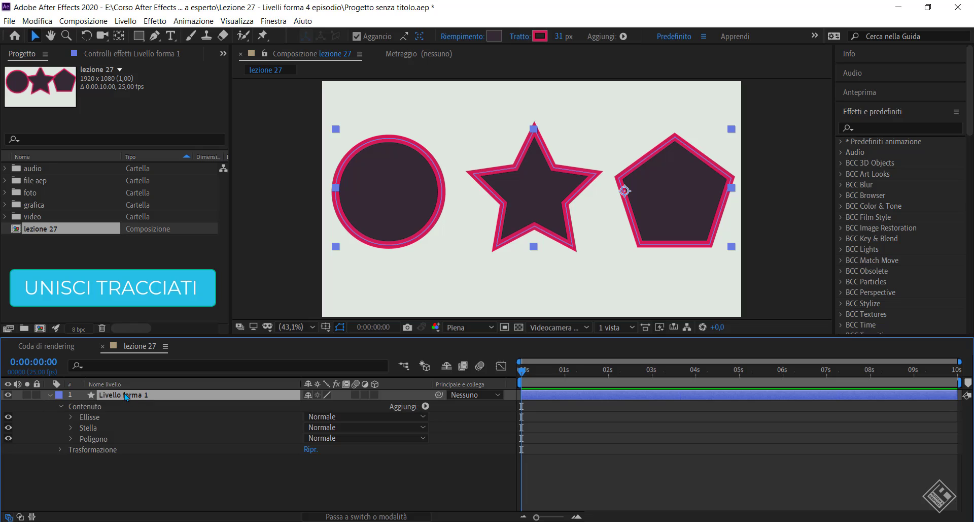
pyautogui.click(95, 474)
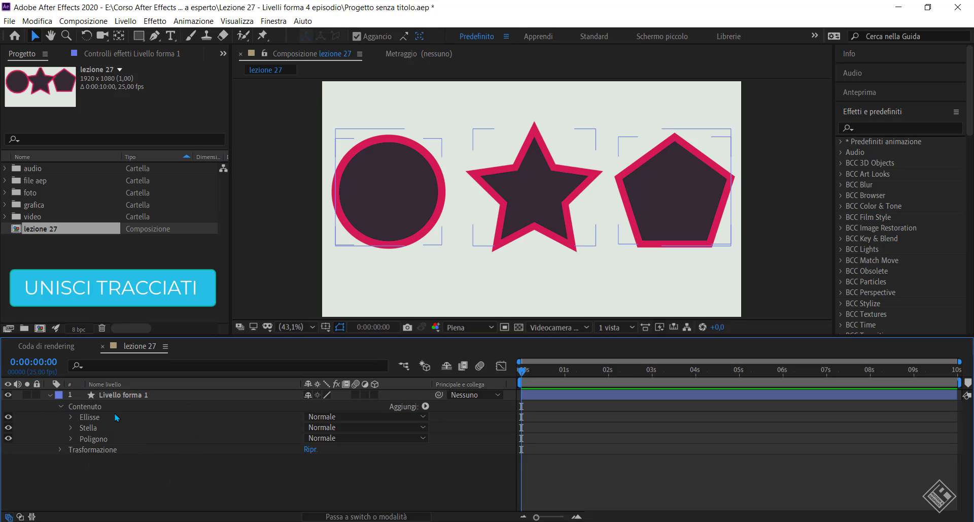
# Step: Add Unisci tracciati at layer level, creating shared Traccia 1 and Riempimento 1 below the shapes
pyautogui.click(426, 407)
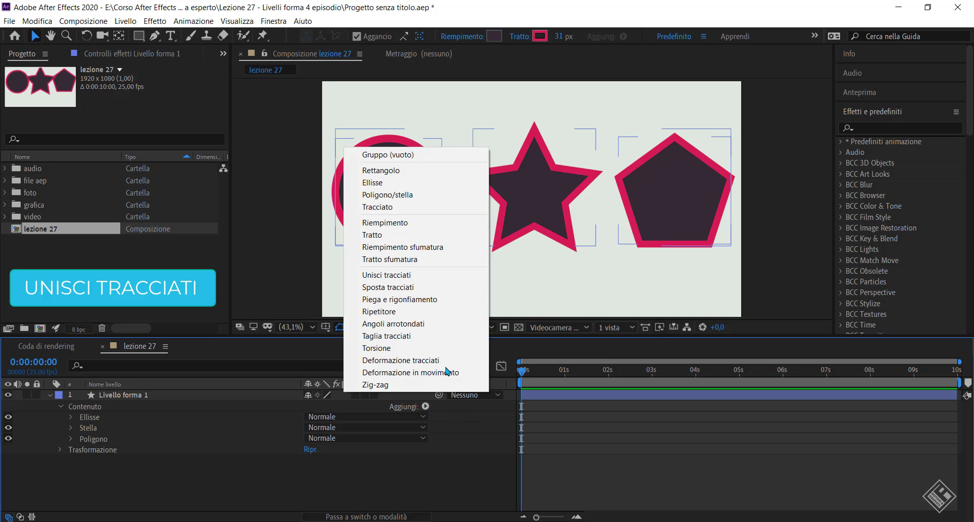
pyautogui.click(376, 277)
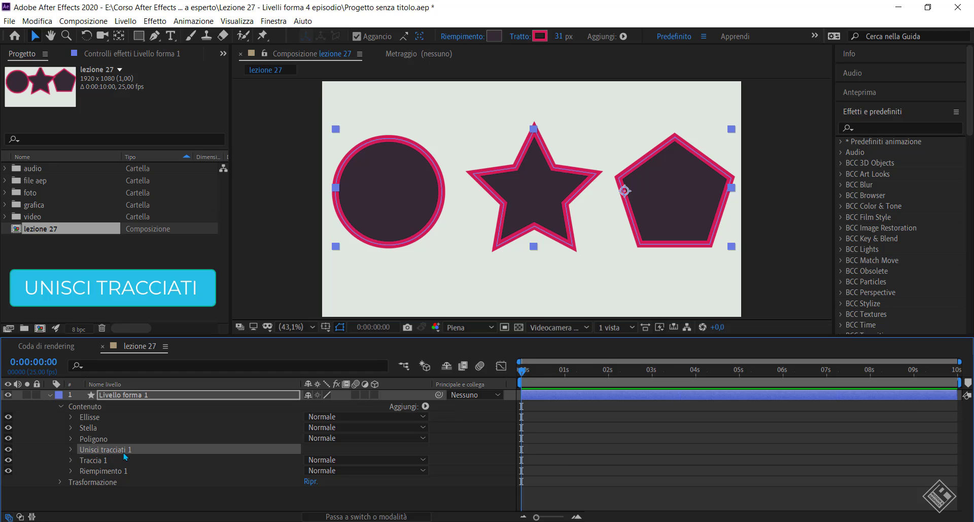
pyautogui.click(94, 461)
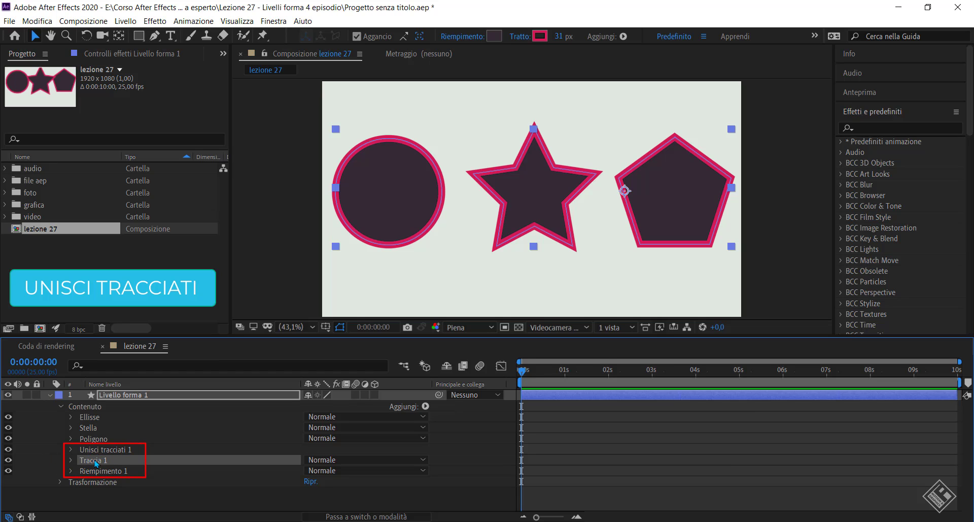
pyautogui.click(103, 471)
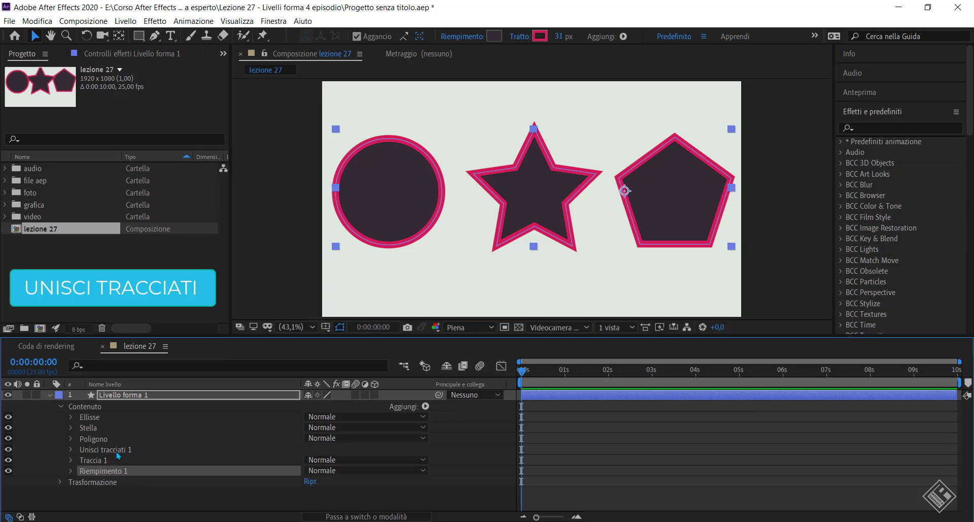
# Step: Expand Unisci tracciati 1 and check its mode dropdown, keeping it on Aggiungi
pyautogui.click(70, 450)
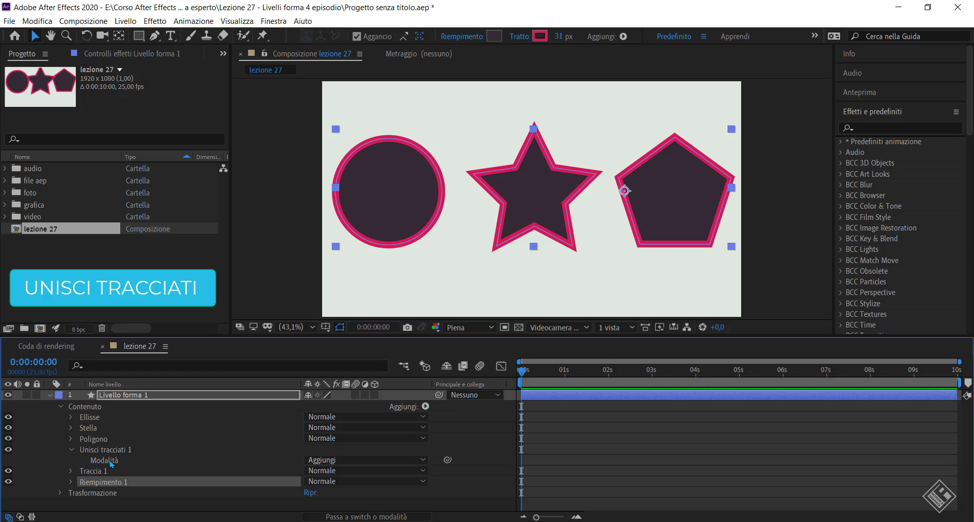
pyautogui.click(414, 462)
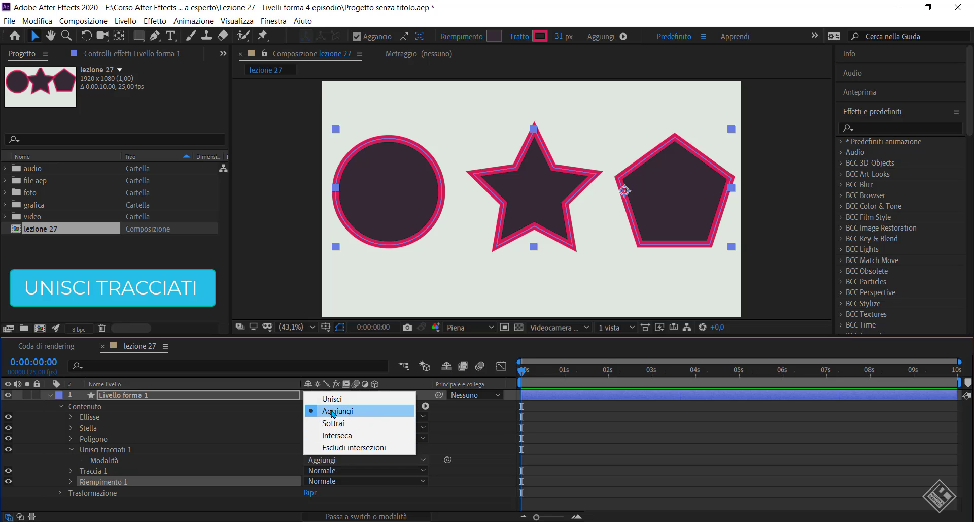
pyautogui.click(357, 414)
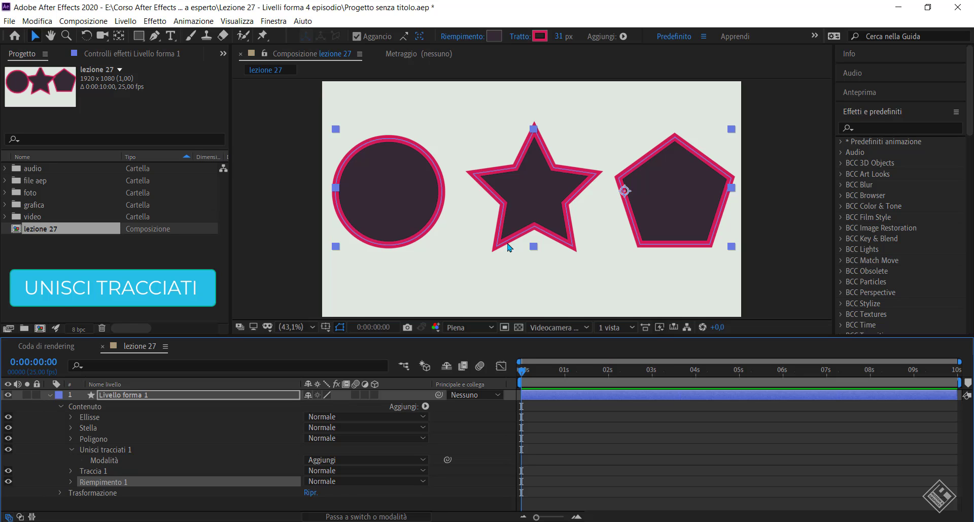
# Step: Drag the circle right and the pentagon left so both overlap the star
pyautogui.click(90, 417)
pyautogui.moveTo(399, 215); pyautogui.dragTo(492, 218)
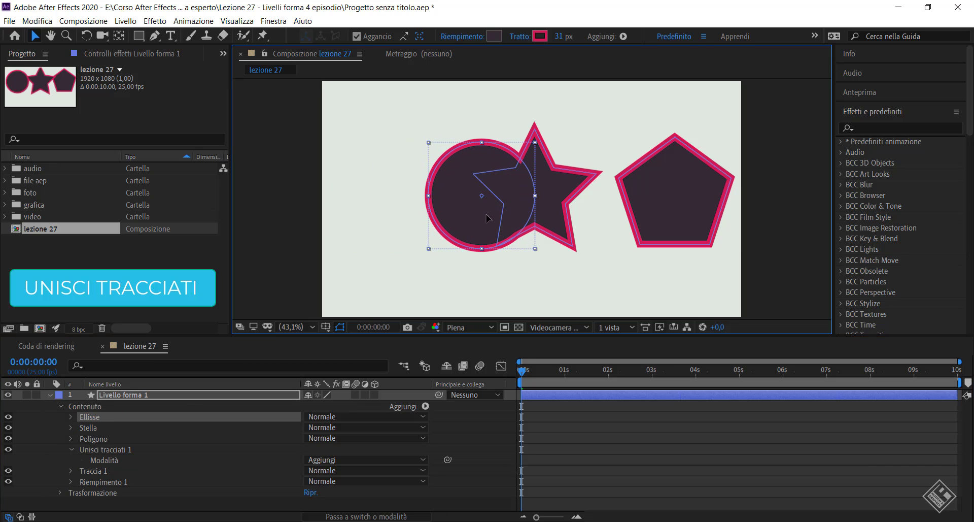
pyautogui.moveTo(709, 216); pyautogui.dragTo(636, 216)
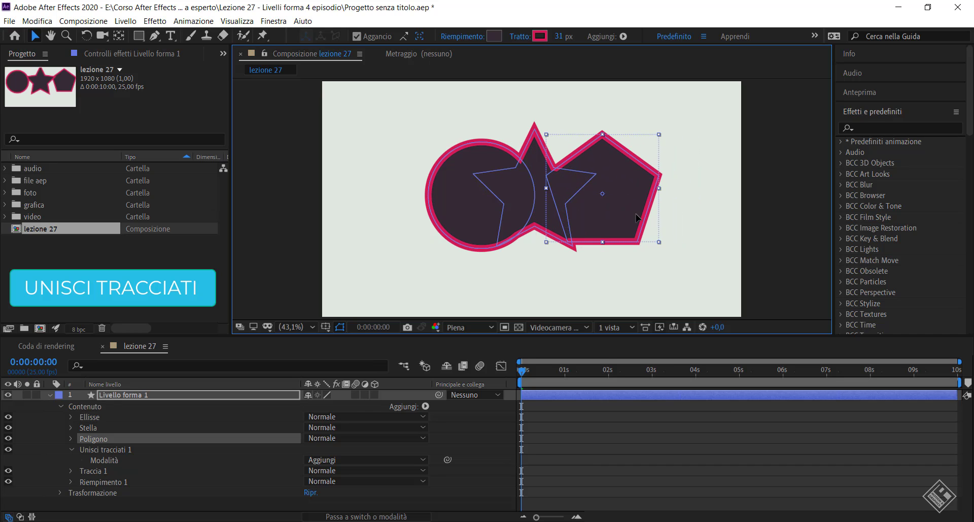
pyautogui.click(411, 506)
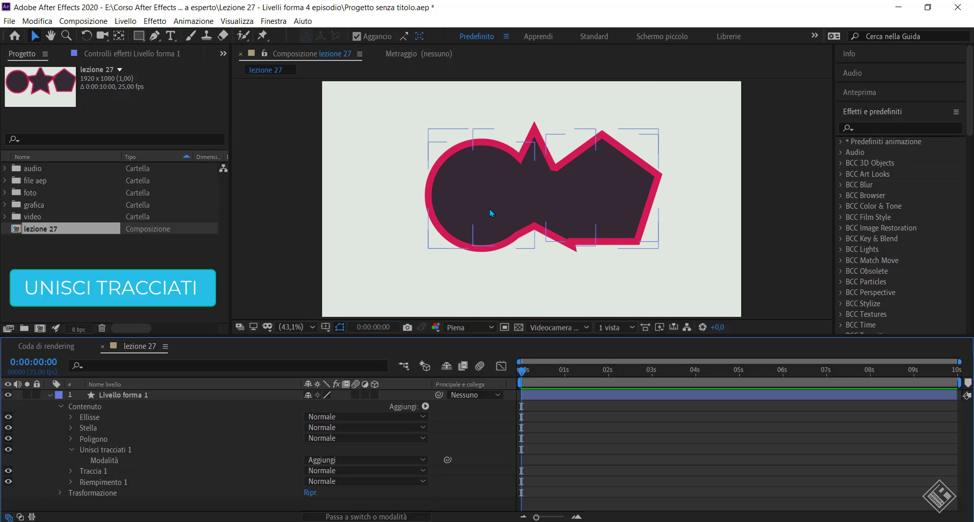
# Step: Select the shared Traccia 1 and Riempimento 1 entries in turn
pyautogui.click(97, 473)
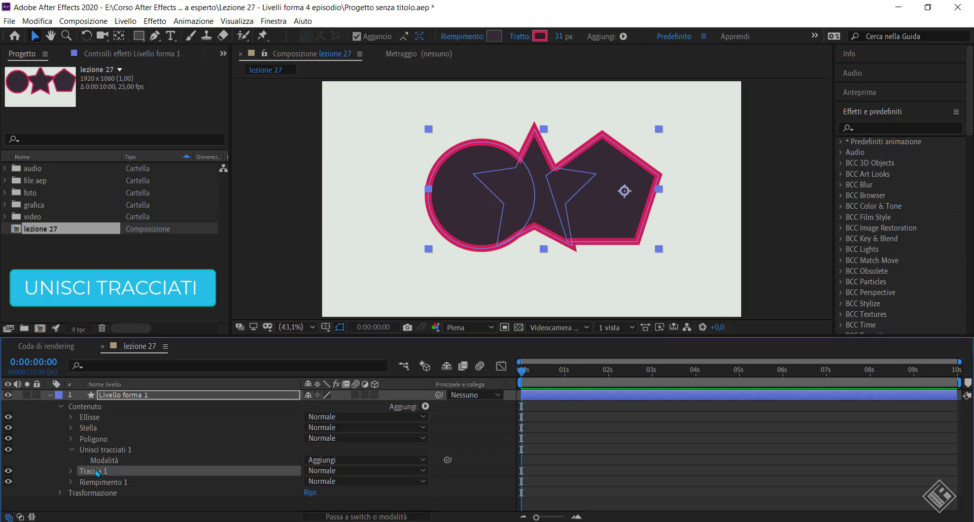
pyautogui.click(96, 483)
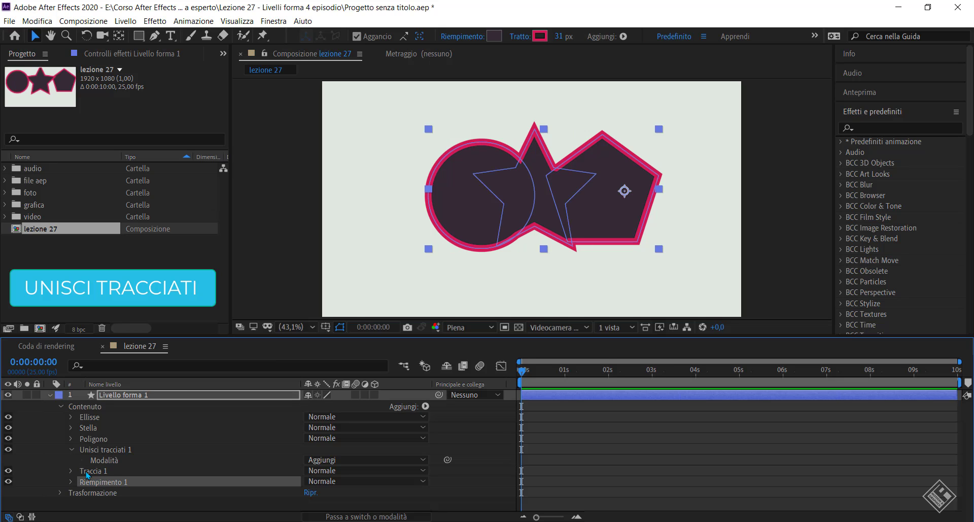
pyautogui.click(92, 473)
pyautogui.click(95, 482)
# Step: Set Traccia 1's stroke width to 33, then collapse Traccia 1 and Unisci tracciati 1
pyautogui.click(71, 471)
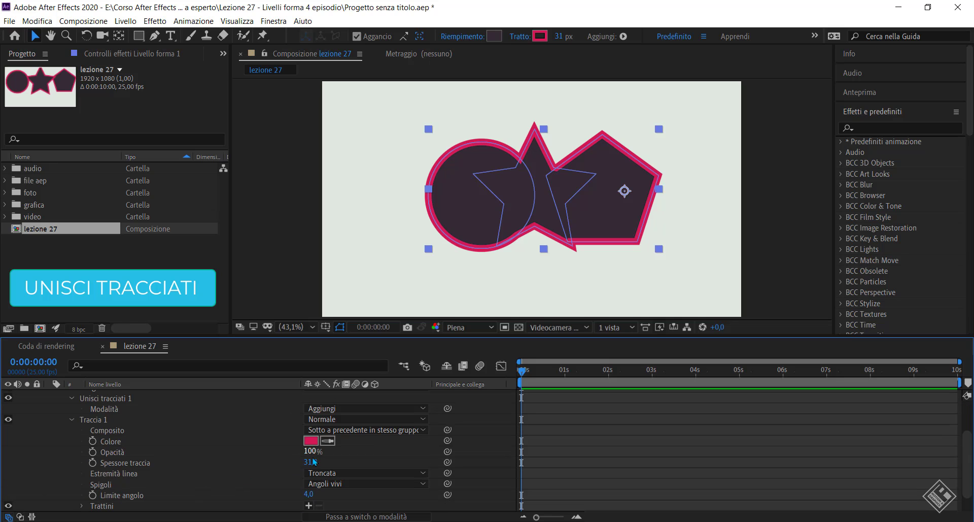
pyautogui.moveTo(310, 463); pyautogui.dragTo(321, 462)
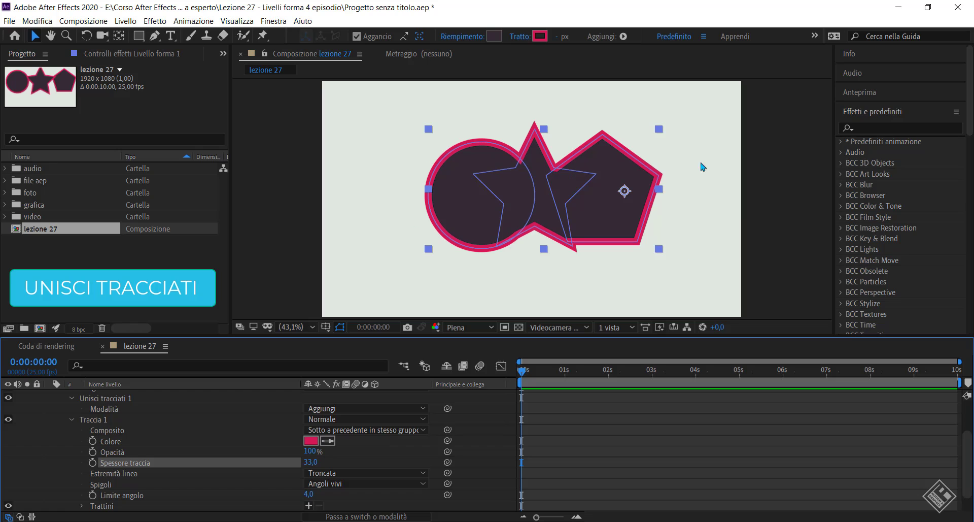
pyautogui.click(72, 421)
pyautogui.click(73, 452)
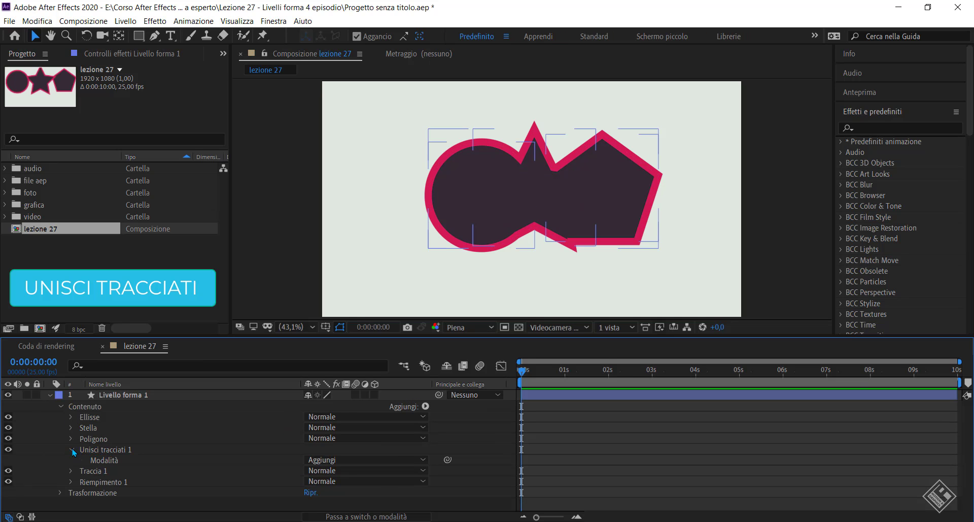
pyautogui.click(74, 451)
pyautogui.click(95, 450)
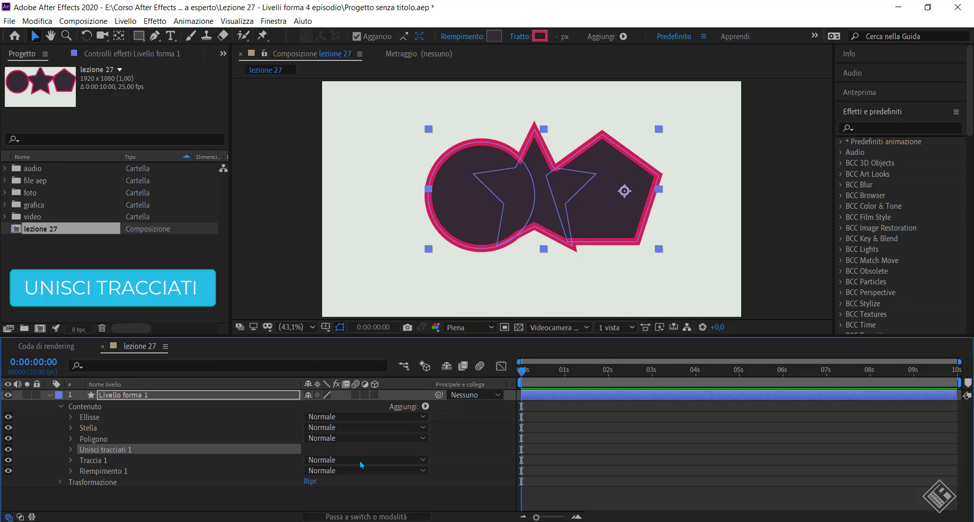
# Step: Expand Unisci tracciati 1 and change its mode from Aggiungi to Sottrai
pyautogui.click(70, 450)
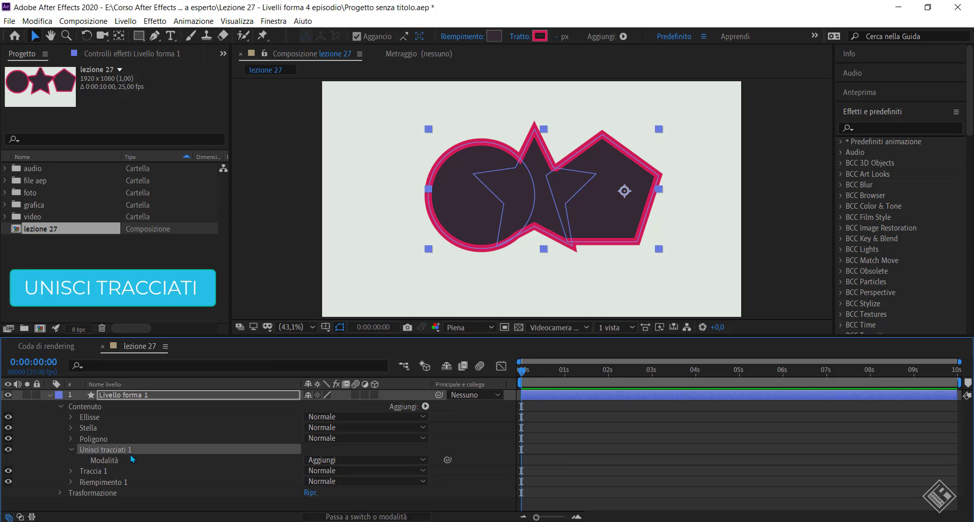
pyautogui.click(412, 462)
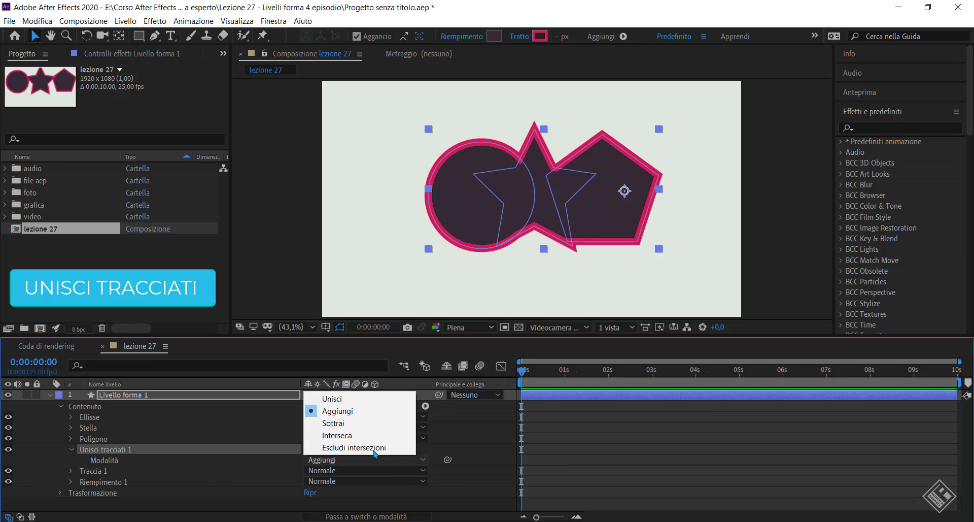
pyautogui.click(341, 428)
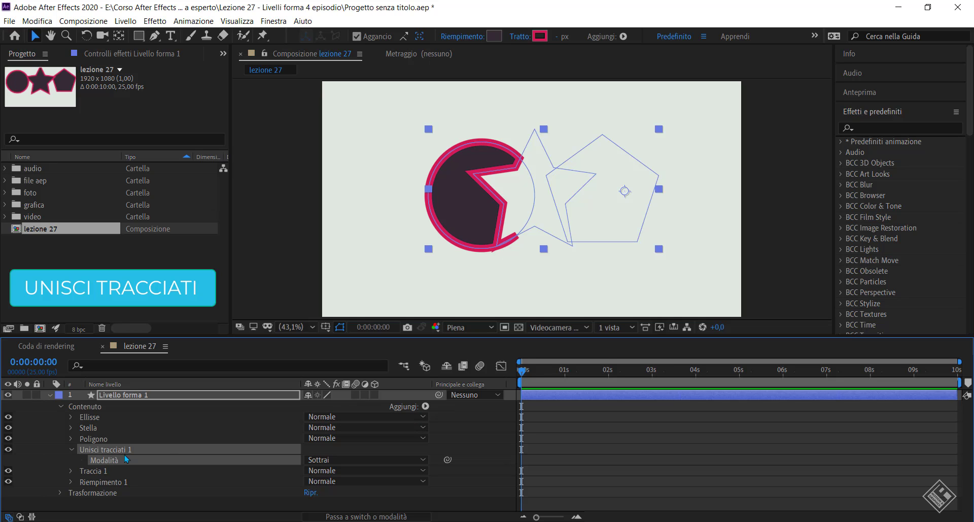
# Step: Drag the circle up-left, the pentagon right and the star up so none overlap
pyautogui.click(91, 417)
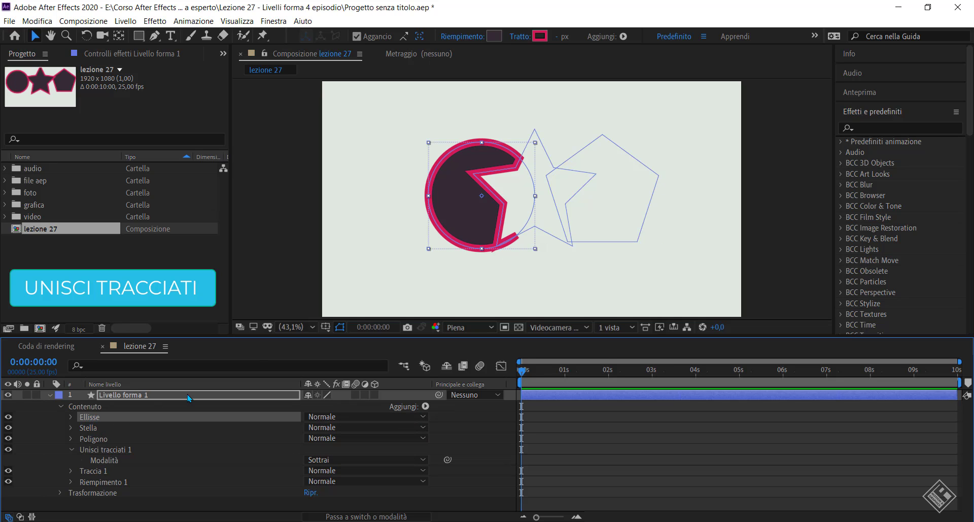
pyautogui.moveTo(472, 223); pyautogui.dragTo(394, 191)
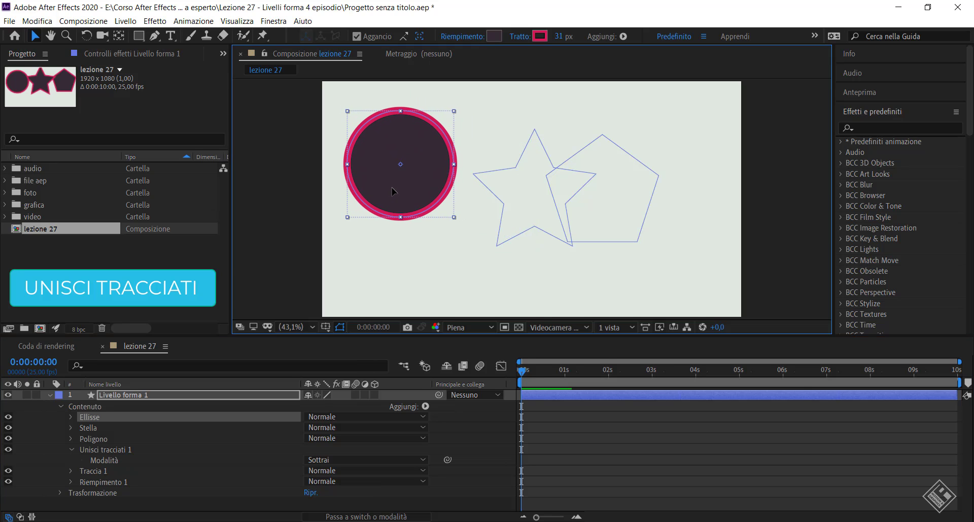
pyautogui.moveTo(612, 222); pyautogui.dragTo(675, 196)
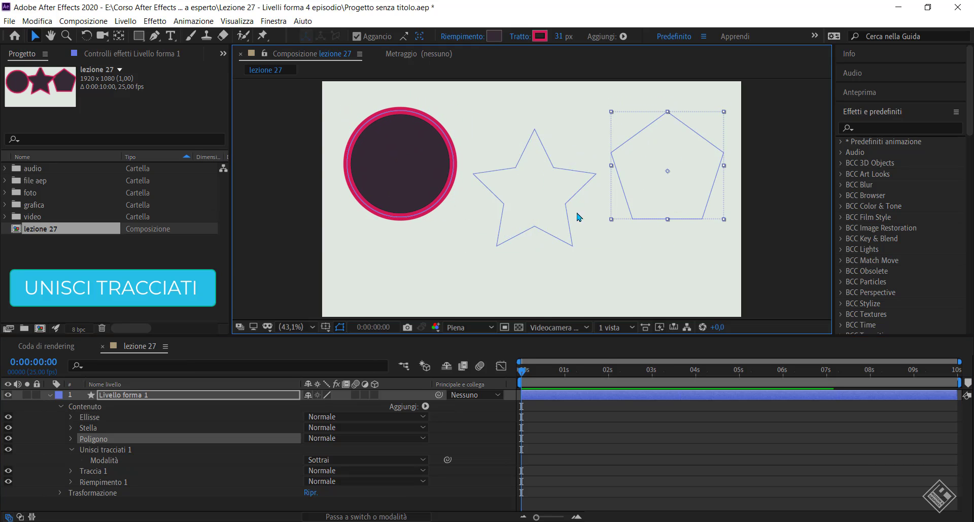
pyautogui.moveTo(576, 222); pyautogui.dragTo(580, 199)
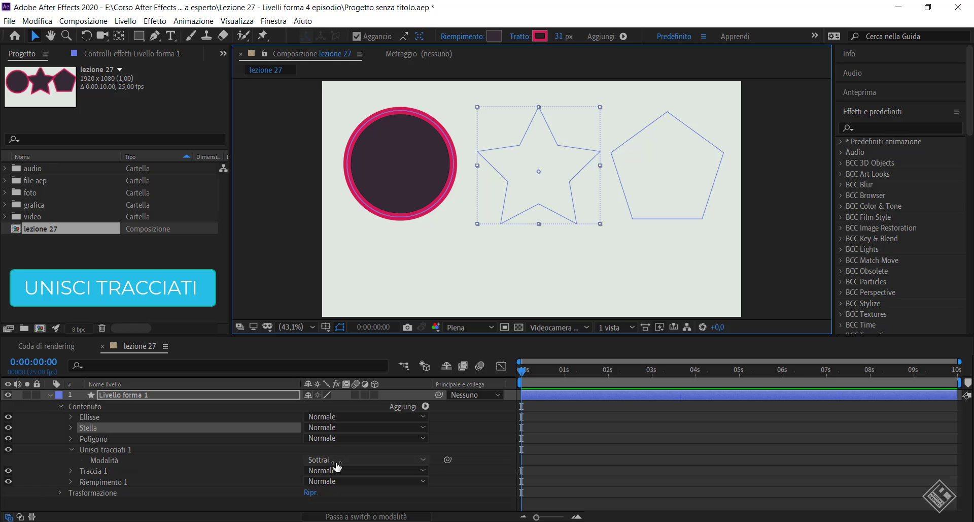
# Step: Select the contents group, then the circle, star and pentagon groups, ending on Stella
pyautogui.click(89, 409)
pyautogui.click(90, 418)
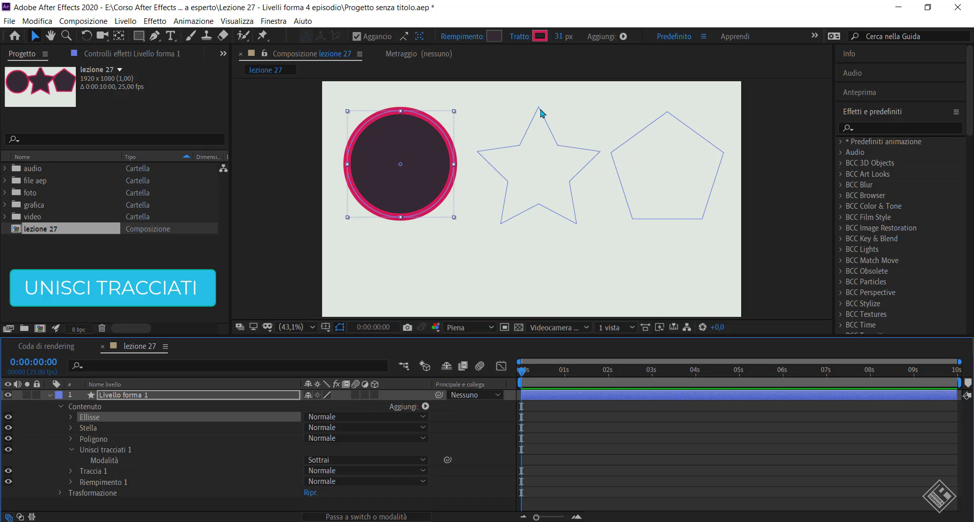
pyautogui.click(99, 429)
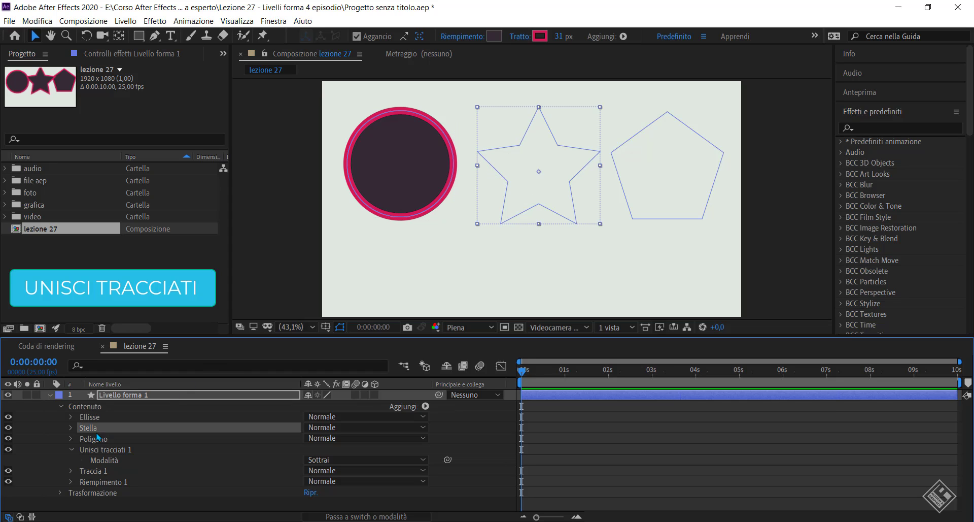
pyautogui.click(98, 438)
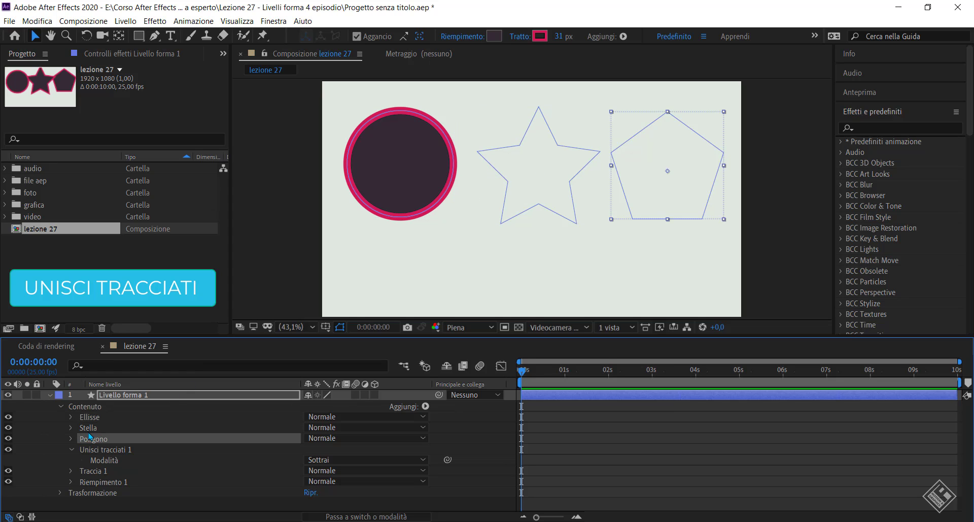
pyautogui.click(94, 428)
pyautogui.click(528, 186)
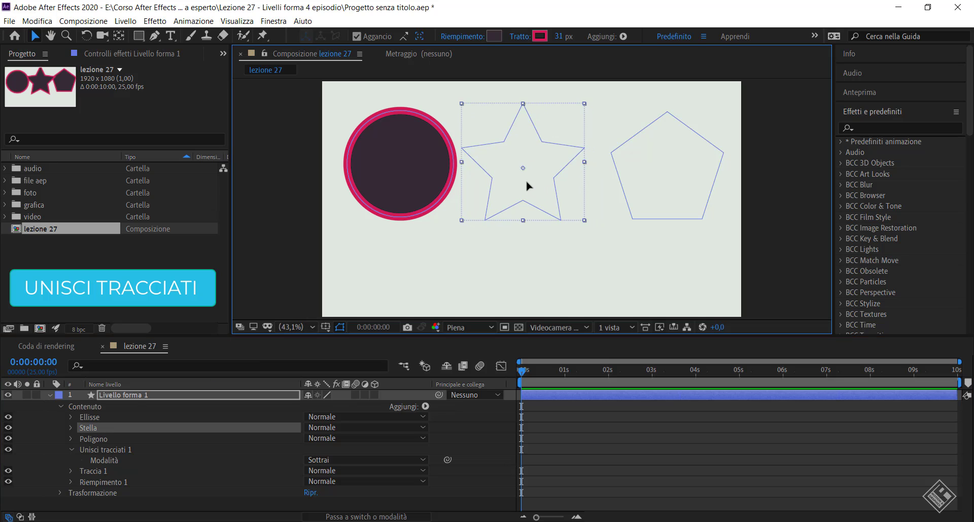
pyautogui.moveTo(526, 182); pyautogui.dragTo(419, 230)
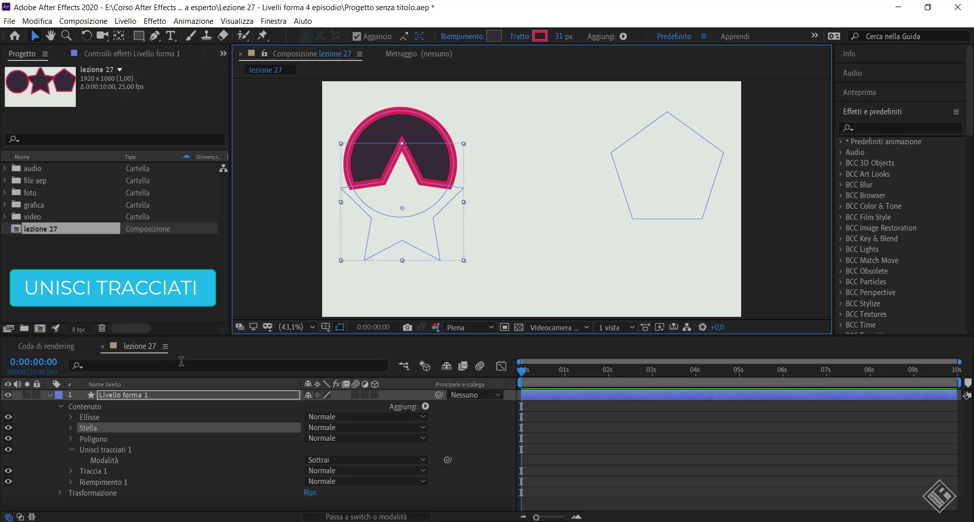
pyautogui.click(96, 418)
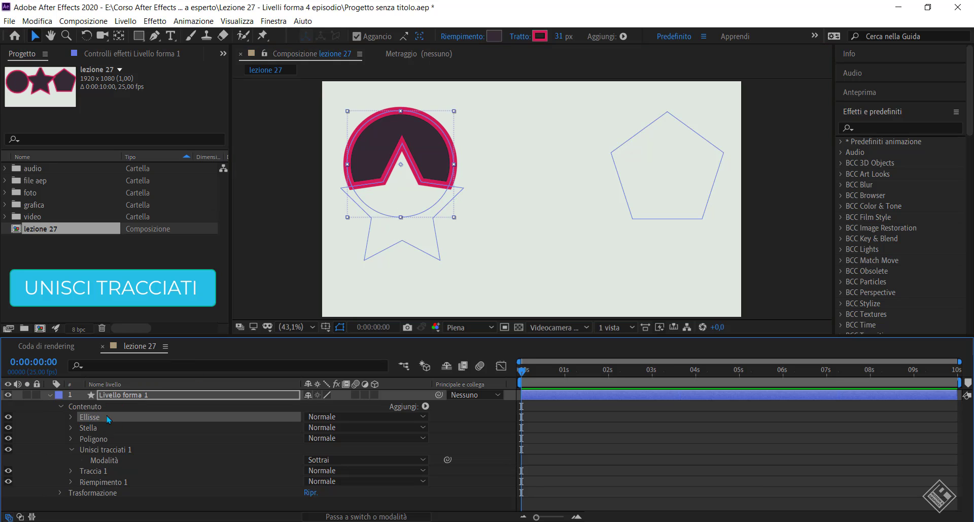
pyautogui.click(95, 429)
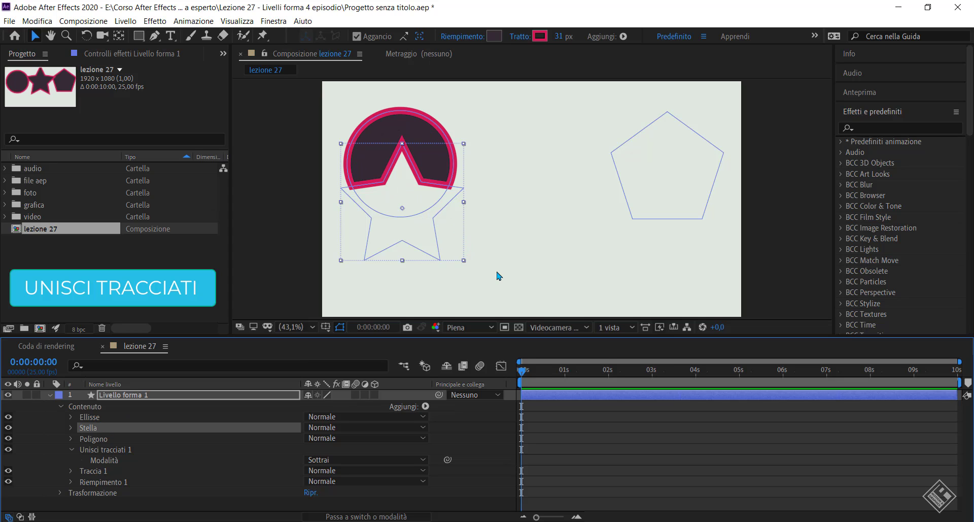
pyautogui.click(92, 439)
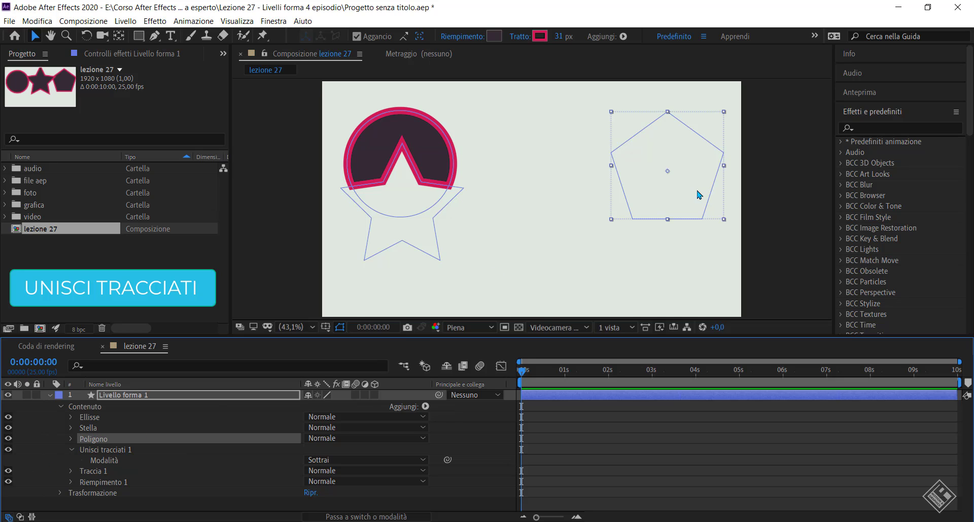
pyautogui.moveTo(681, 189)
pyautogui.mouseDown()
pyautogui.moveTo(429, 73)
pyautogui.moveTo(427, 143)
pyautogui.mouseUp()
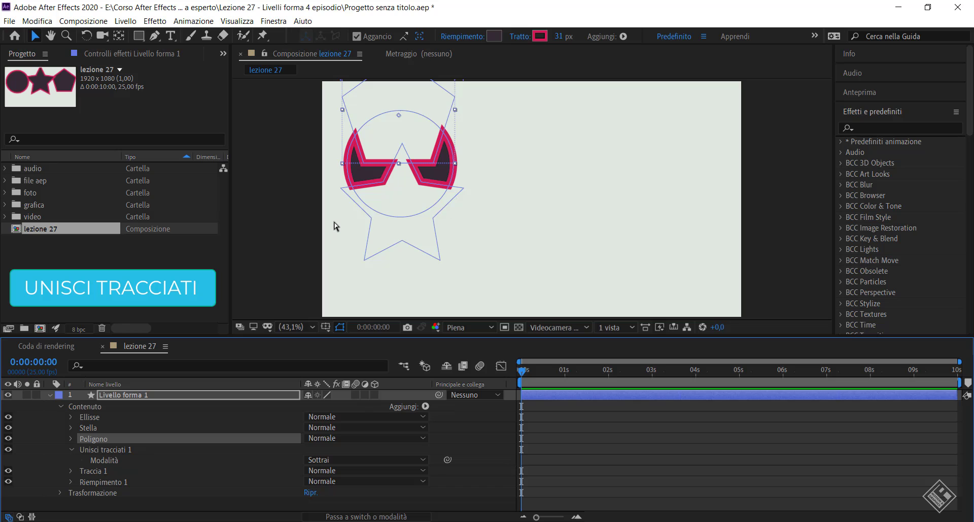
pyautogui.hotkey('ctrl', 'z')
pyautogui.hotkey('ctrl', 'z')
pyautogui.hotkey('ctrl', 'z')
pyautogui.hotkey('ctrl', 'z')
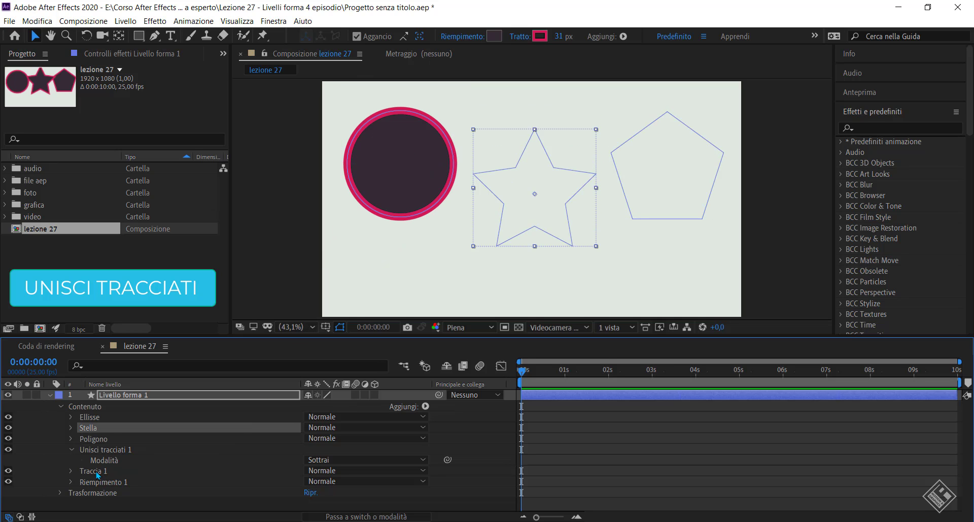
# Step: Set the merge mode to Interseca and drag the star and pentagon over the circle
pyautogui.click(352, 461)
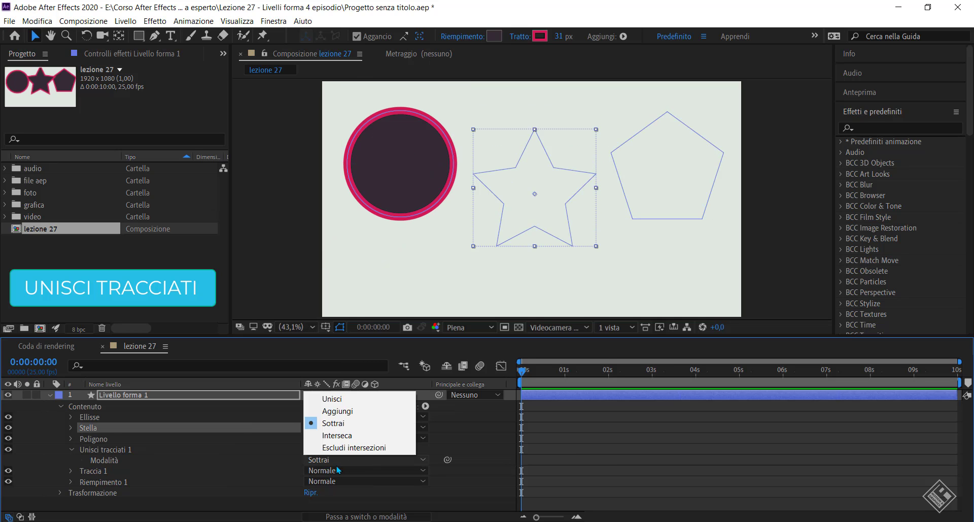
pyautogui.click(340, 435)
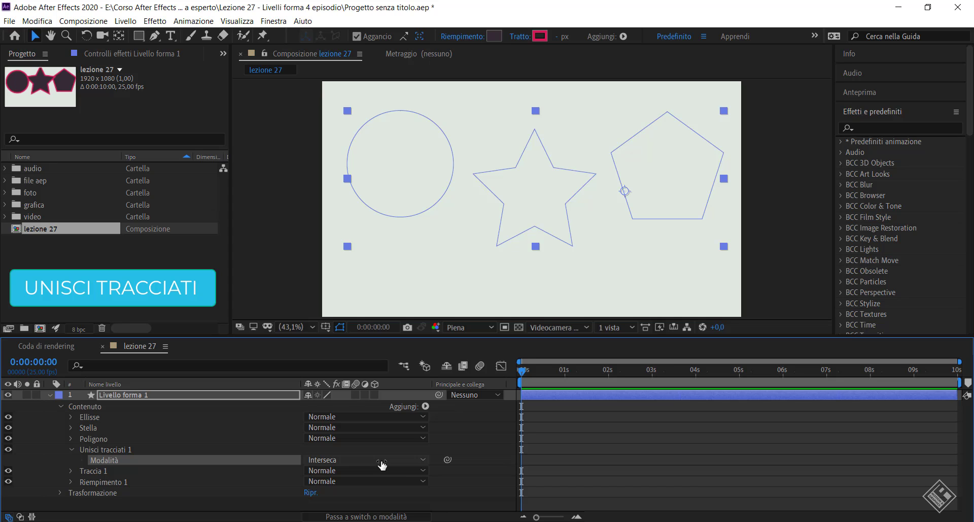
pyautogui.click(96, 430)
pyautogui.moveTo(555, 218)
pyautogui.mouseDown()
pyautogui.moveTo(532, 200)
pyautogui.moveTo(445, 181)
pyautogui.moveTo(462, 181)
pyautogui.mouseUp()
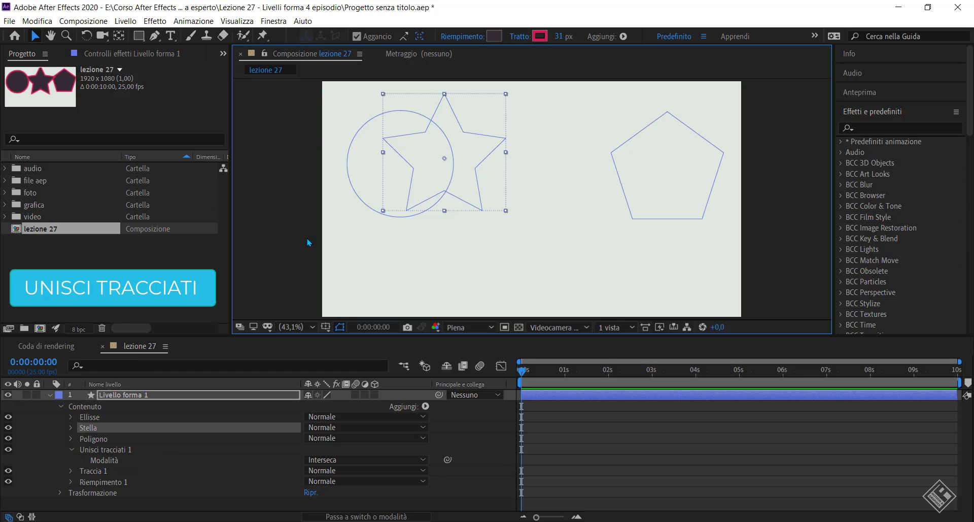
pyautogui.click(667, 186)
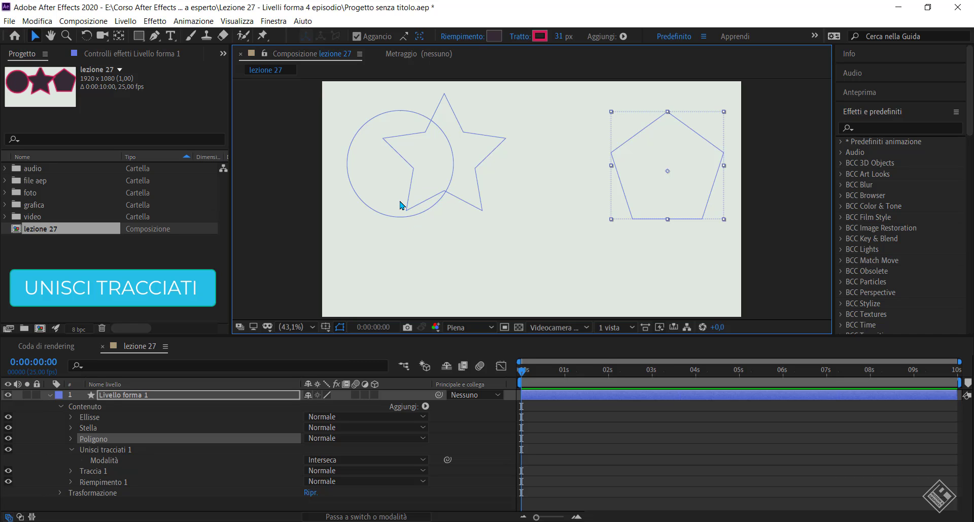
pyautogui.moveTo(694, 189)
pyautogui.mouseDown()
pyautogui.moveTo(465, 256)
pyautogui.moveTo(439, 176)
pyautogui.moveTo(442, 188)
pyautogui.mouseUp()
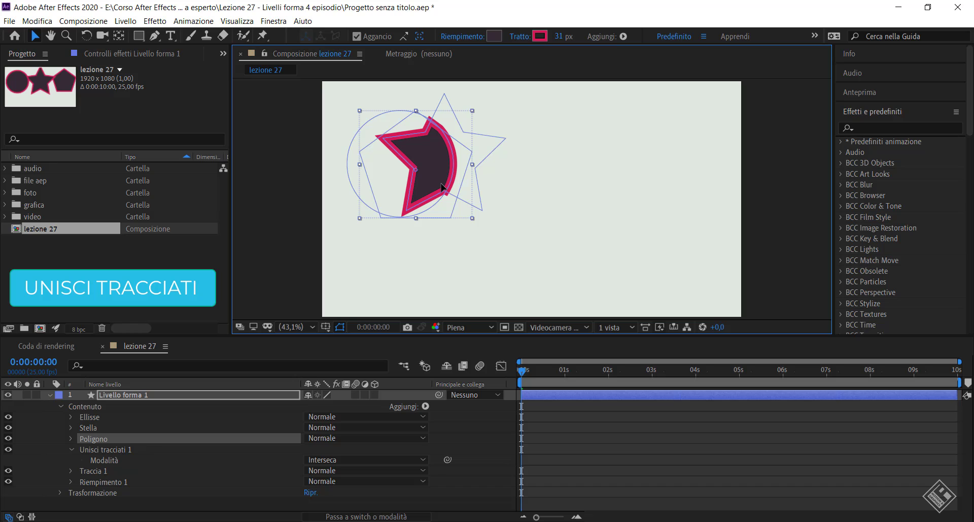
pyautogui.click(381, 501)
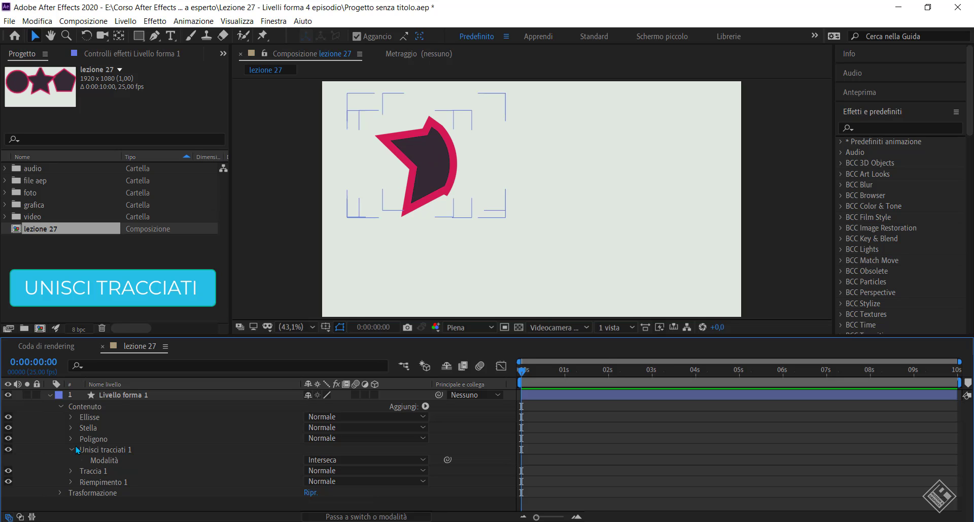
# Step: Switch Unisci tracciati 1's mode to Escludi intersezioni
pyautogui.click(94, 469)
pyautogui.click(92, 482)
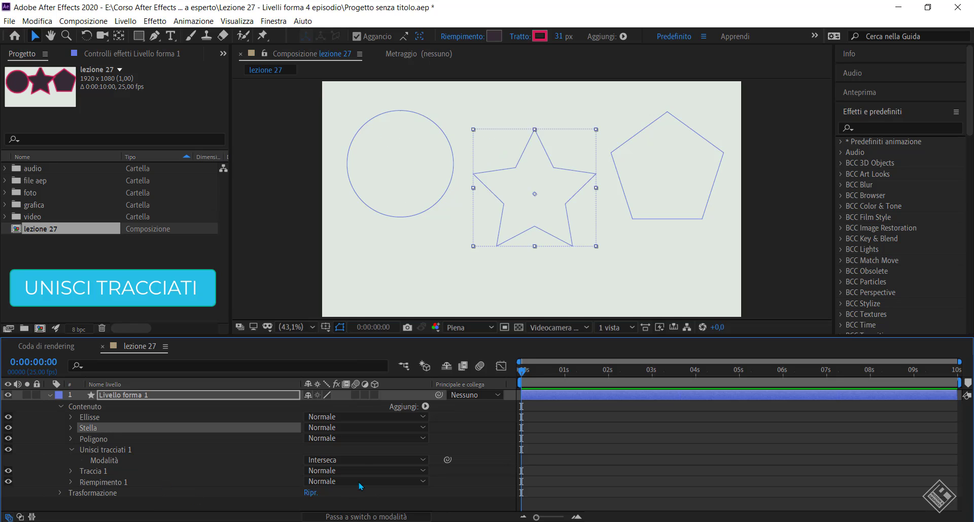
pyautogui.click(361, 460)
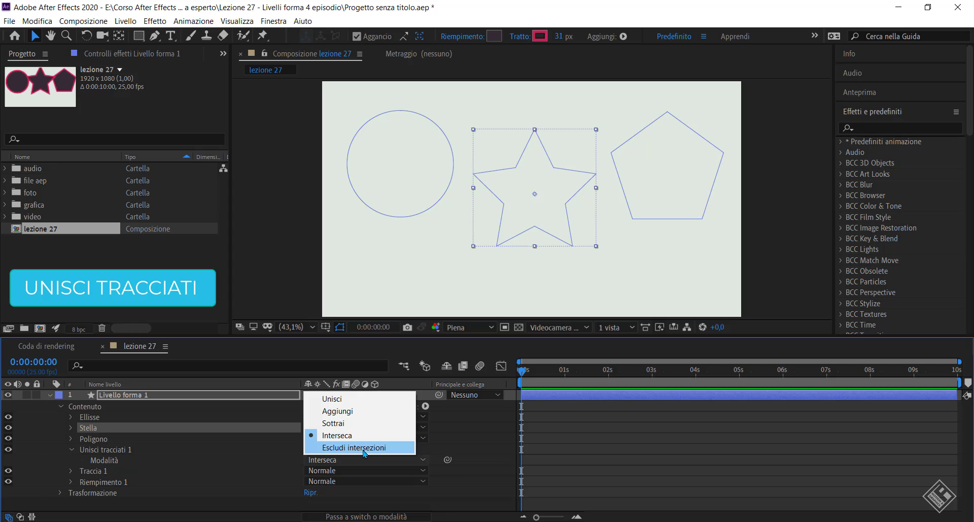
pyautogui.click(364, 449)
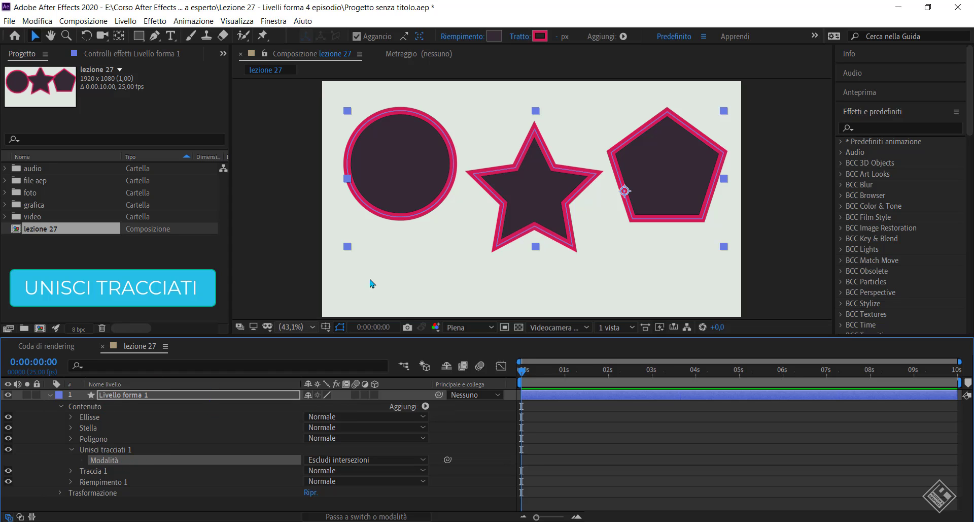
# Step: Overlap the star and circle so their shared area turns hollow, and show the transparency grid
pyautogui.click(89, 427)
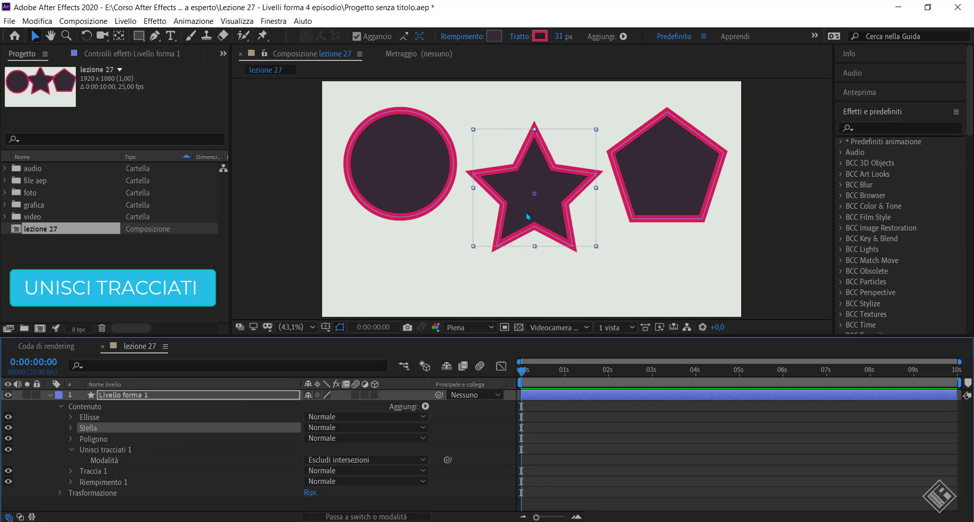
pyautogui.moveTo(550, 217); pyautogui.dragTo(411, 159)
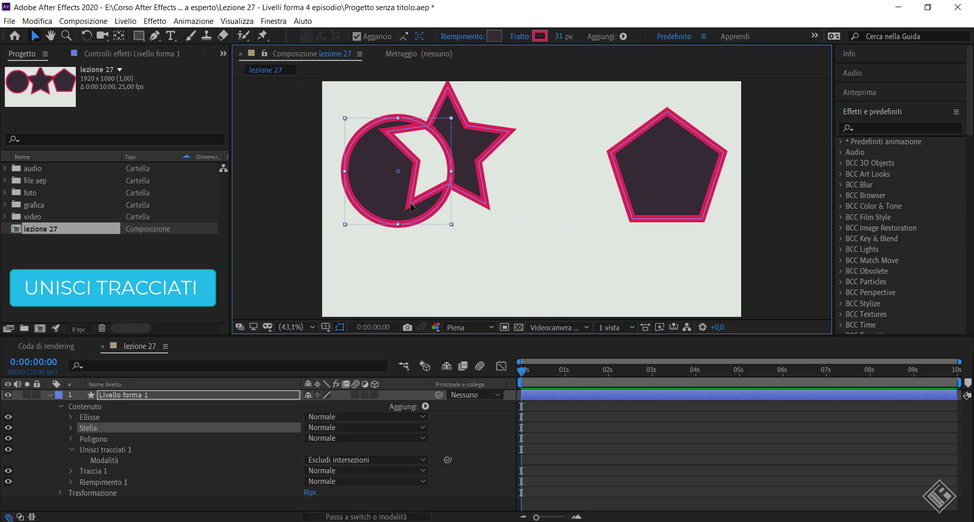
pyautogui.moveTo(386, 193); pyautogui.dragTo(393, 204)
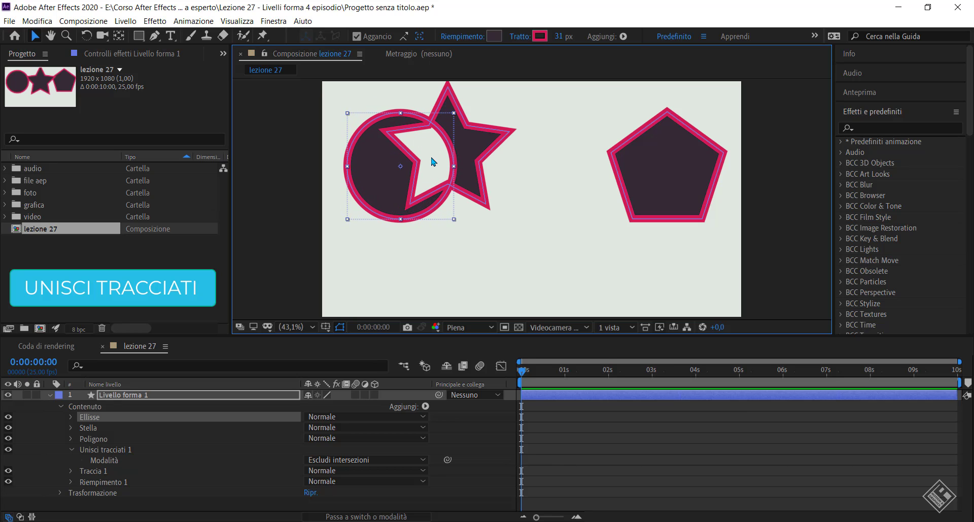
pyautogui.click(518, 327)
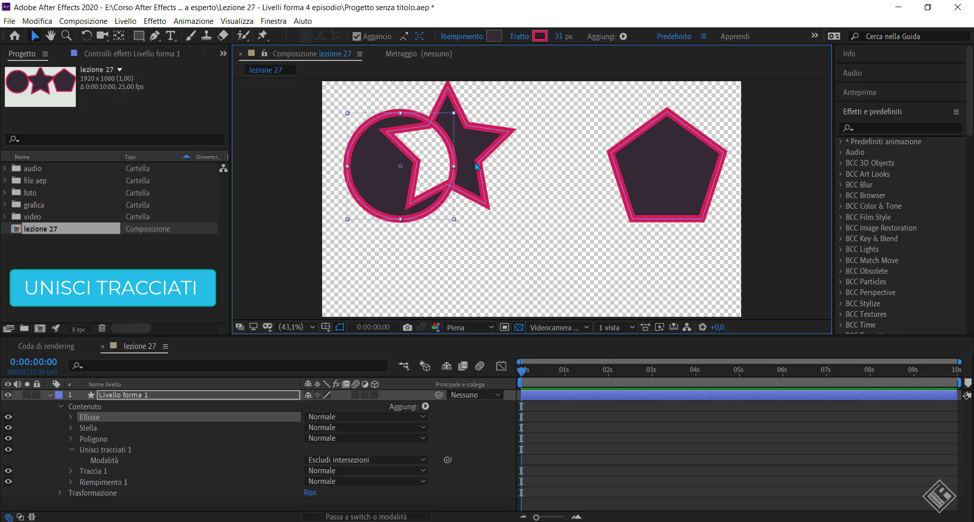
# Step: Drag the star onto the circle's centre, try pentagon positions, then return the pentagon right
pyautogui.moveTo(477, 166)
pyautogui.mouseDown()
pyautogui.moveTo(432, 204)
pyautogui.moveTo(434, 192)
pyautogui.moveTo(433, 204)
pyautogui.mouseUp()
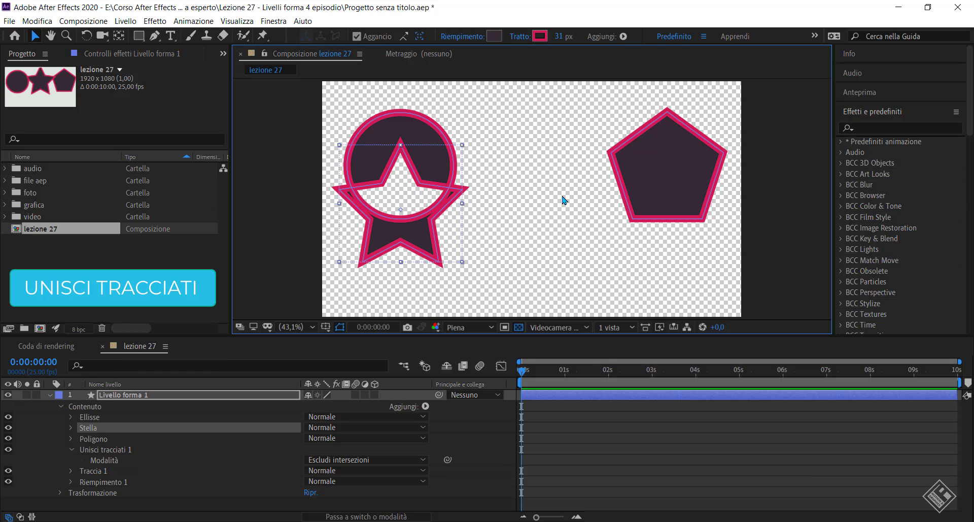
pyautogui.click(624, 186)
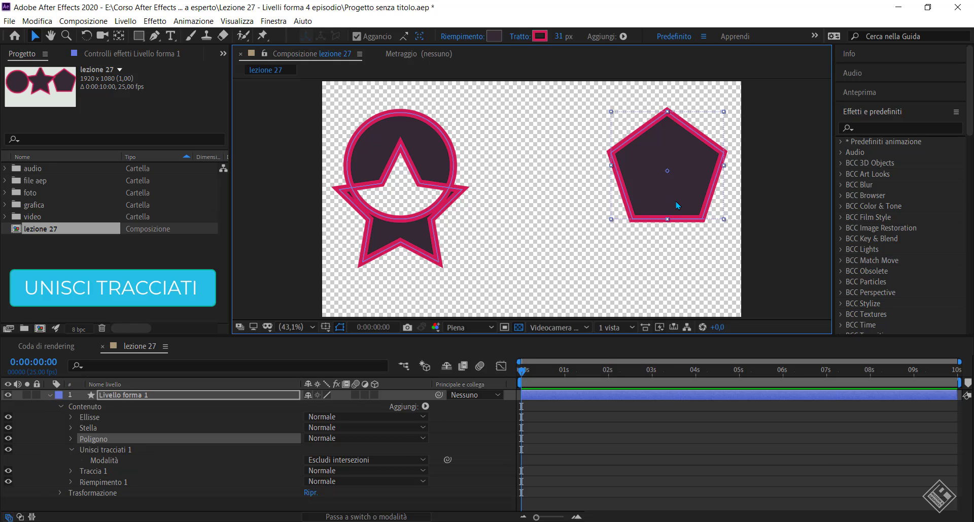
pyautogui.moveTo(685, 201); pyautogui.dragTo(452, 302)
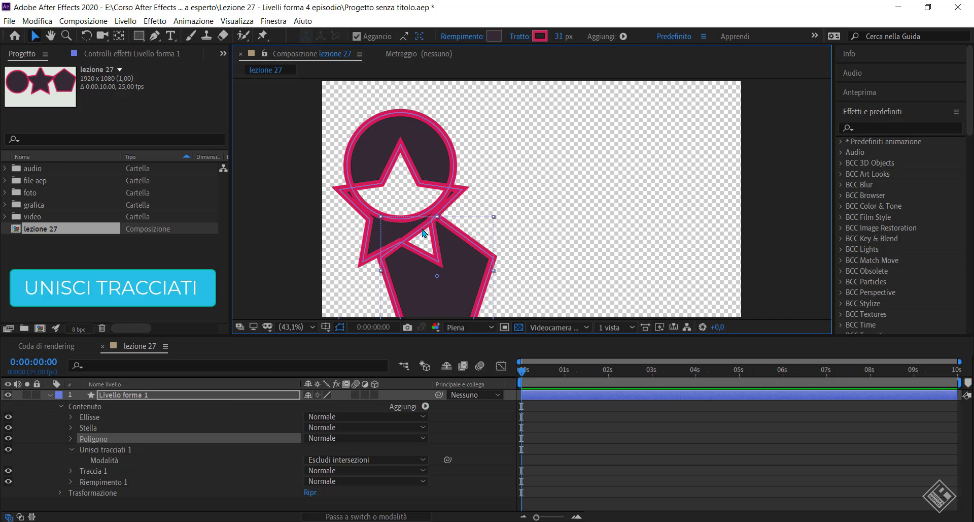
pyautogui.moveTo(468, 297); pyautogui.dragTo(479, 131)
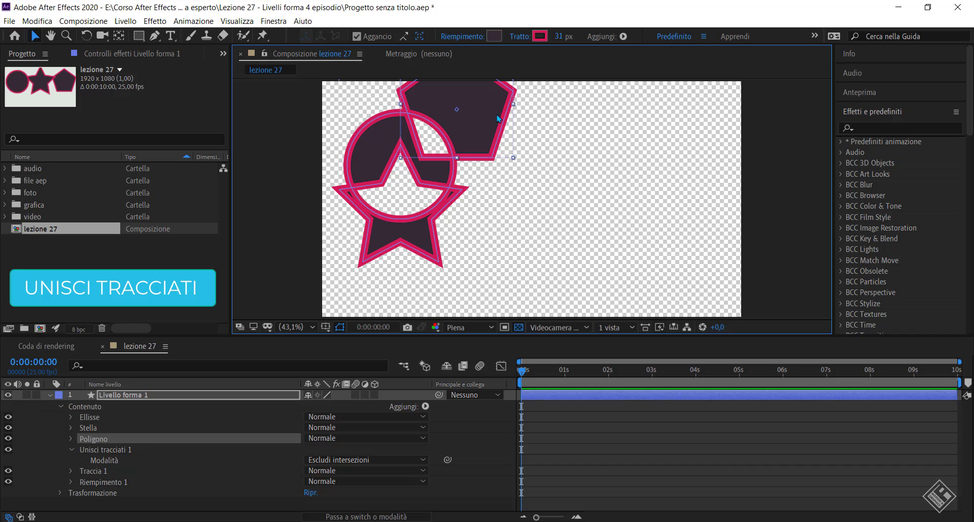
pyautogui.moveTo(490, 114); pyautogui.dragTo(454, 153)
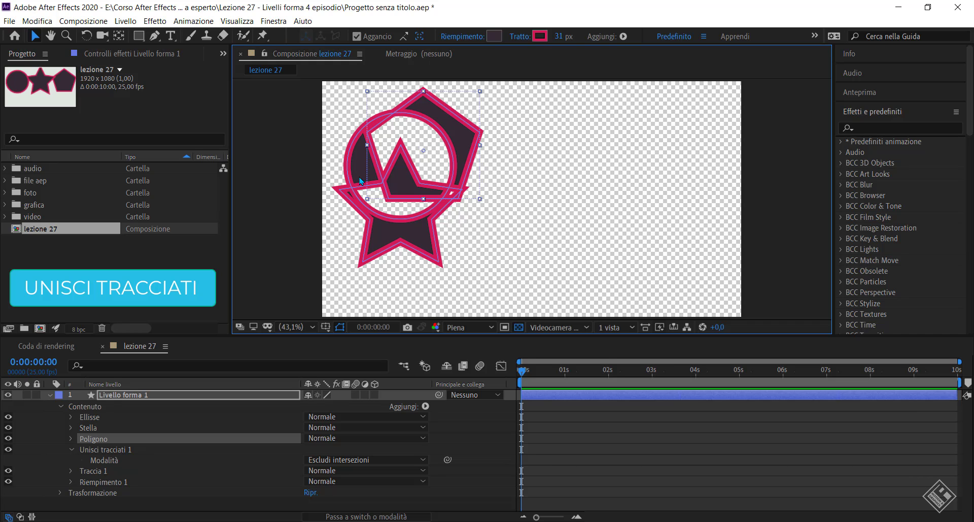
pyautogui.moveTo(466, 146); pyautogui.dragTo(623, 153)
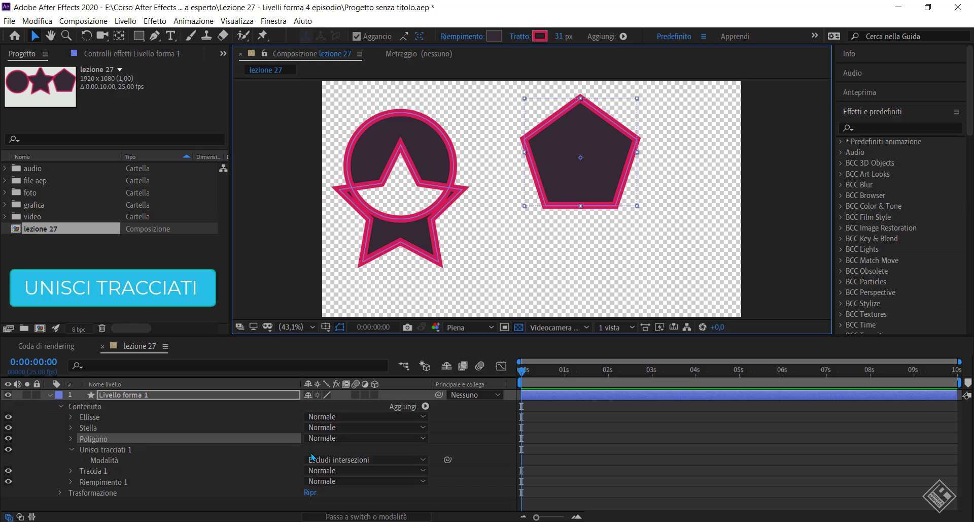
# Step: Switch the merge mode to Unisci and drag the pentagon up onto the star
pyautogui.click(388, 463)
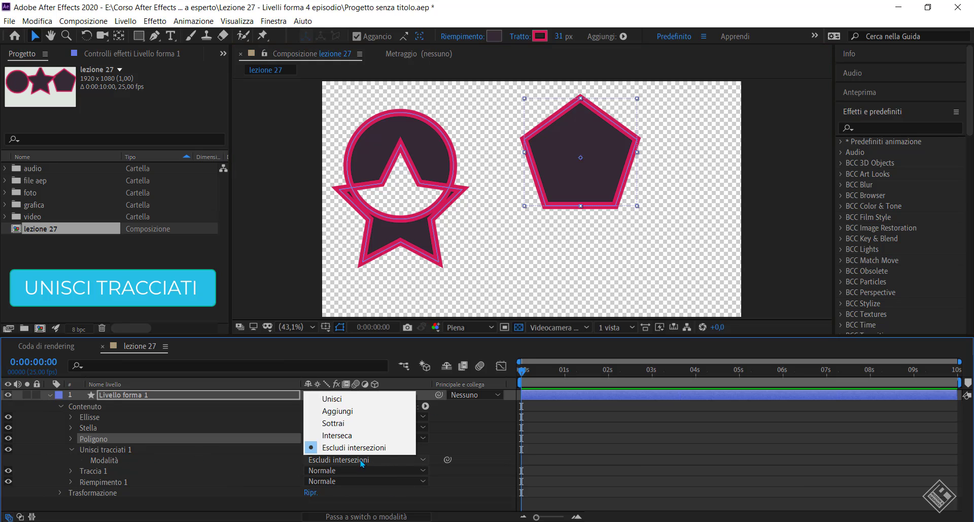
pyautogui.click(340, 400)
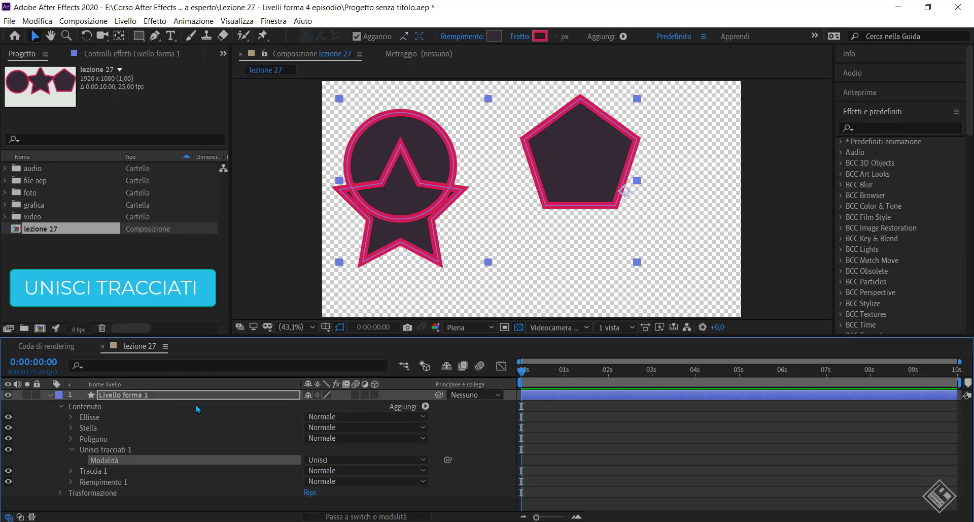
pyautogui.click(108, 440)
pyautogui.moveTo(592, 163)
pyautogui.mouseDown()
pyautogui.moveTo(472, 232)
pyautogui.moveTo(424, 171)
pyautogui.mouseUp()
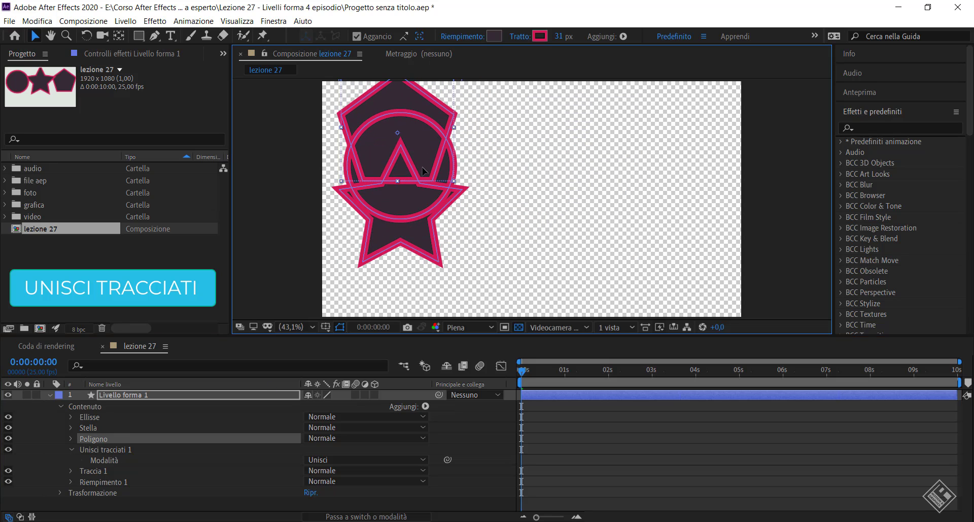
# Step: Move the combined badge to the centre of the composition
pyautogui.click(277, 496)
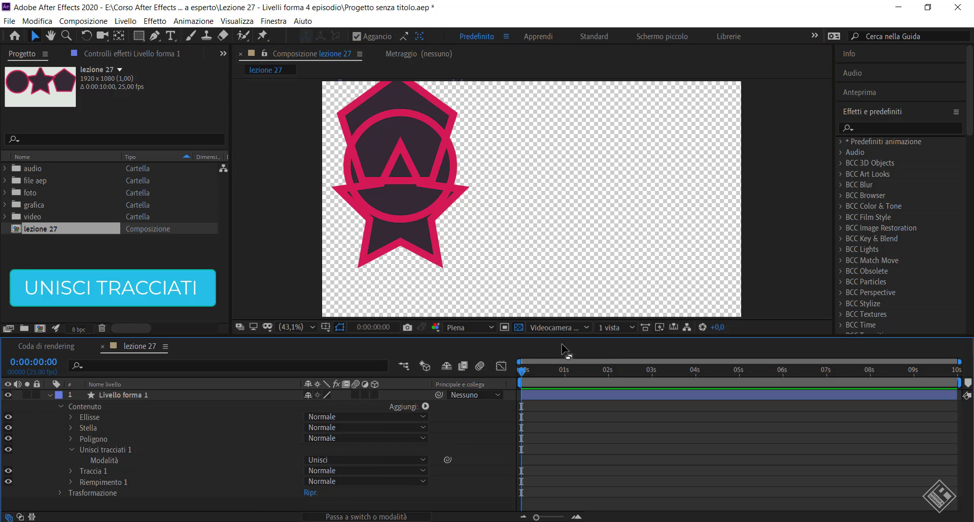
pyautogui.click(361, 127)
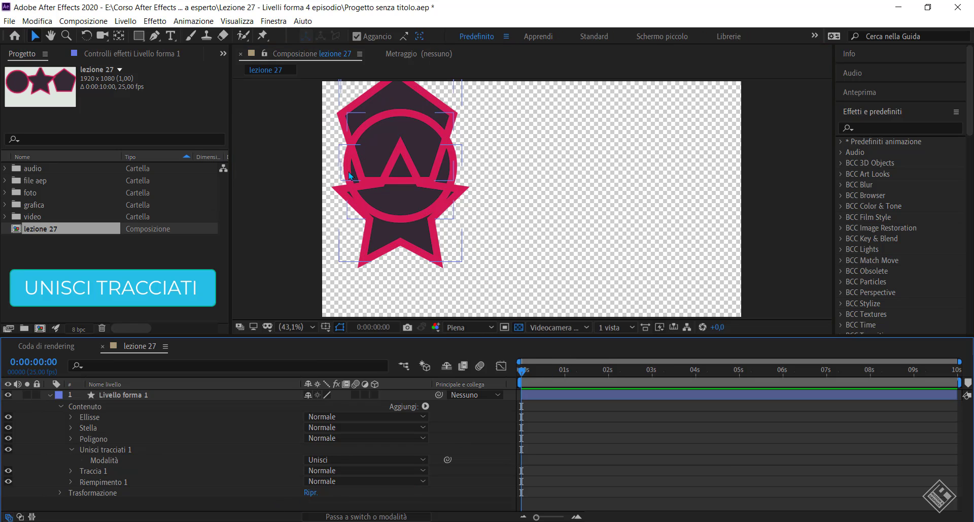
pyautogui.moveTo(403, 194); pyautogui.dragTo(505, 208)
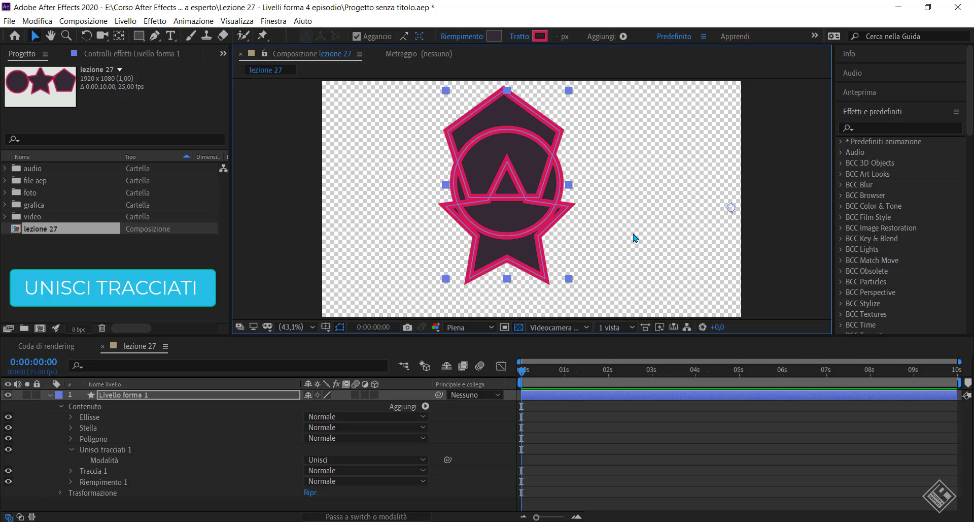
pyautogui.click(609, 239)
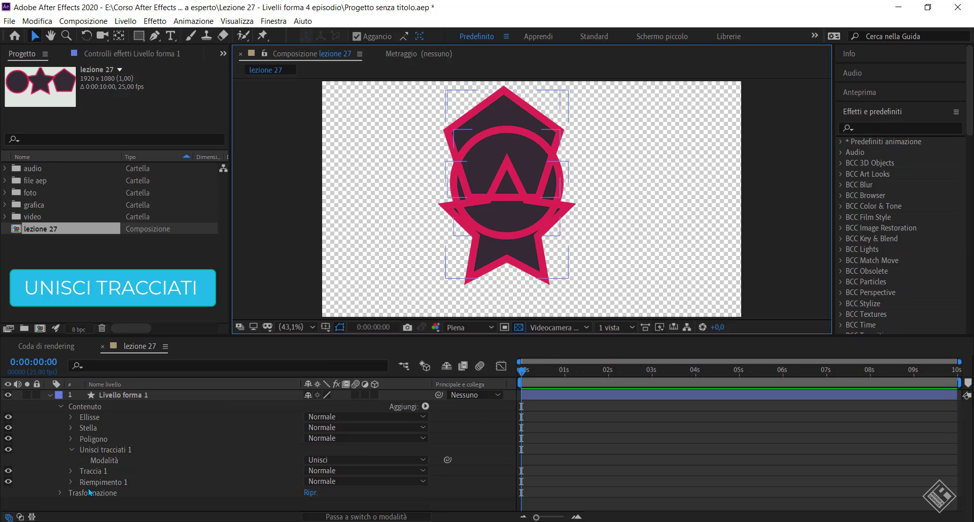
# Step: Delete Unisci tracciati 1, Traccia 1 and Riempimento 1 from Livello forma 1
pyautogui.click(71, 448)
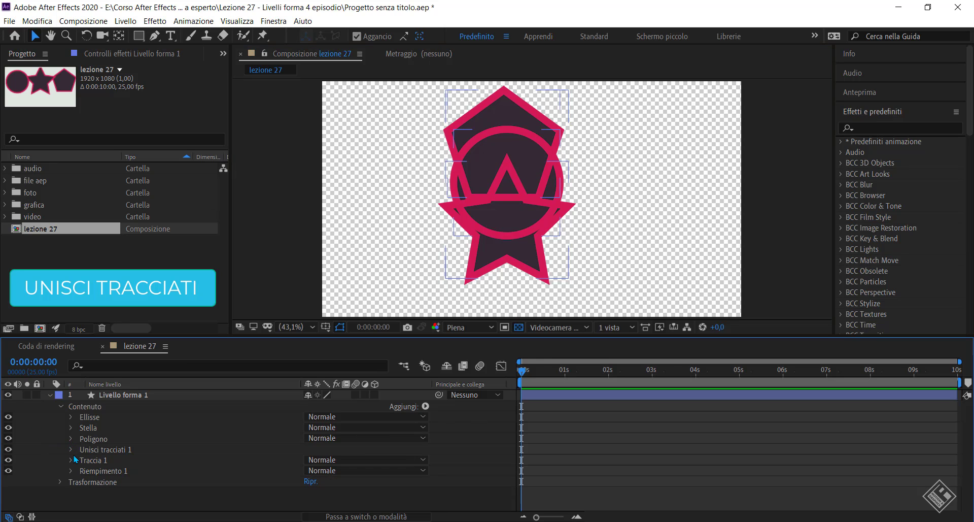
pyautogui.click(95, 450)
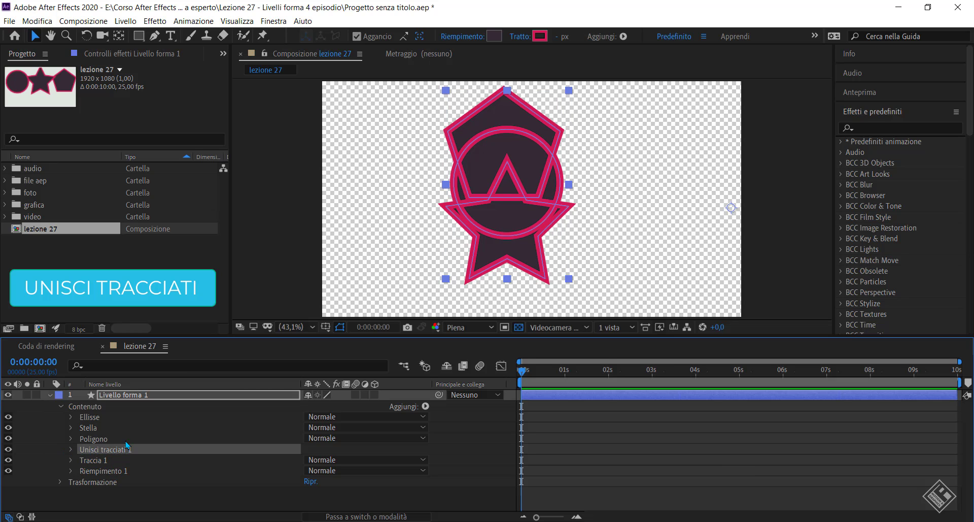
pyautogui.click(104, 438)
pyautogui.click(106, 428)
pyautogui.click(113, 417)
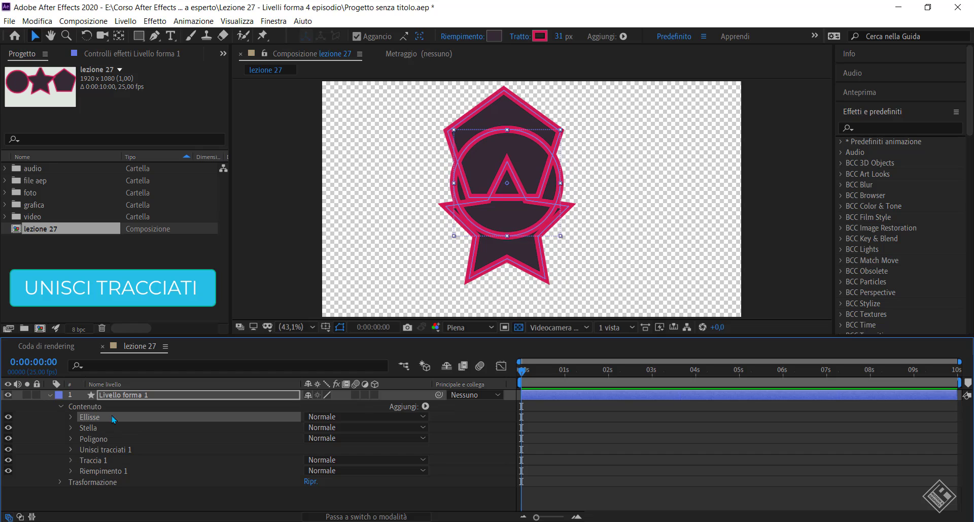
pyautogui.click(90, 449)
pyautogui.keyDown('shift'); pyautogui.click(93, 471); pyautogui.keyUp('shift')
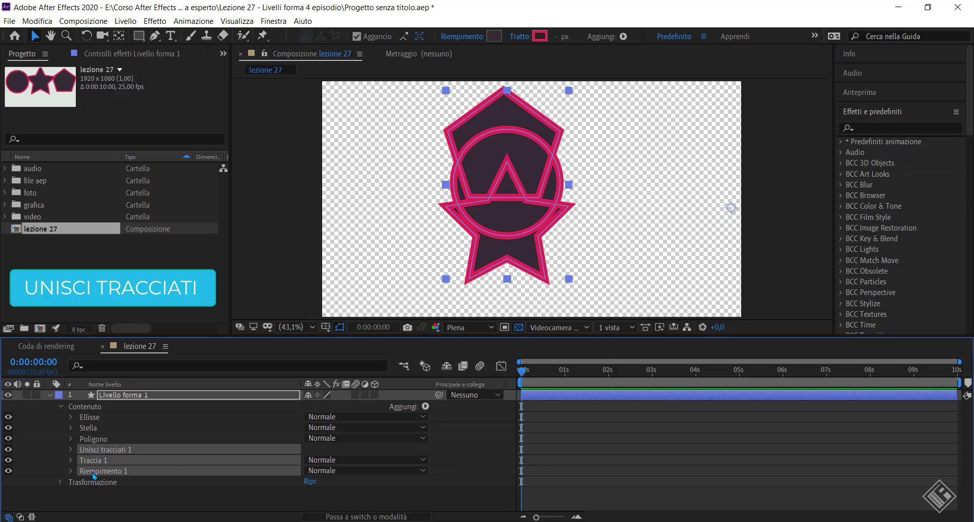
pyautogui.press('Delete')
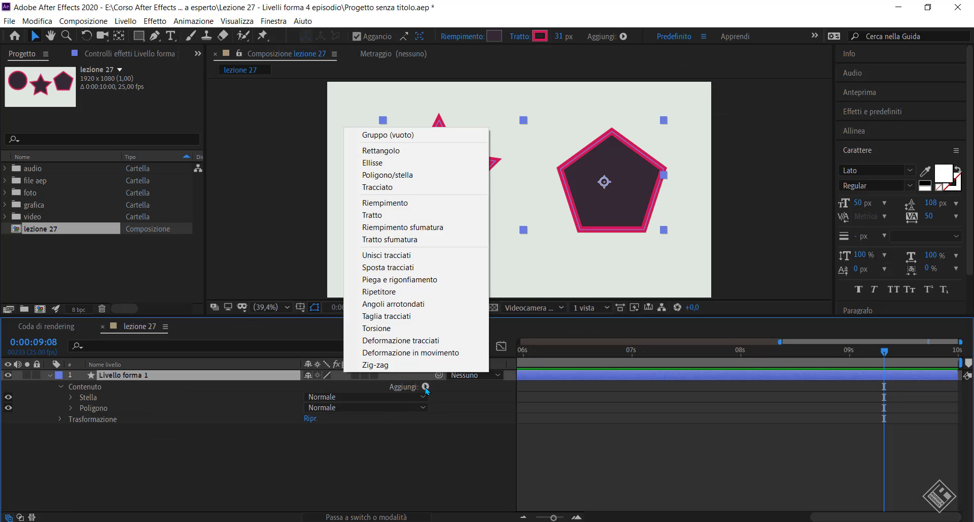
# Step: Add Sposta tracciati 1 to Livello forma 1 from the Aggiungi menu
pyautogui.click(426, 386)
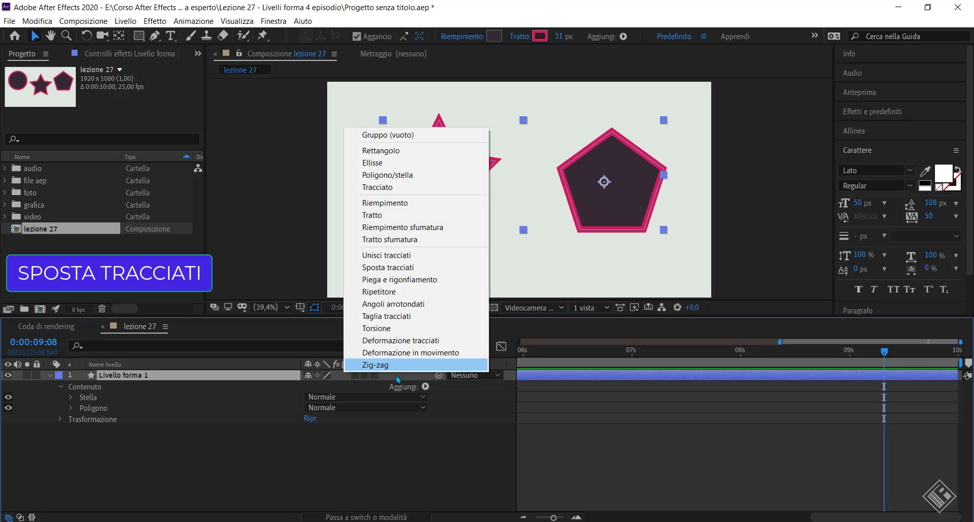
pyautogui.click(95, 386)
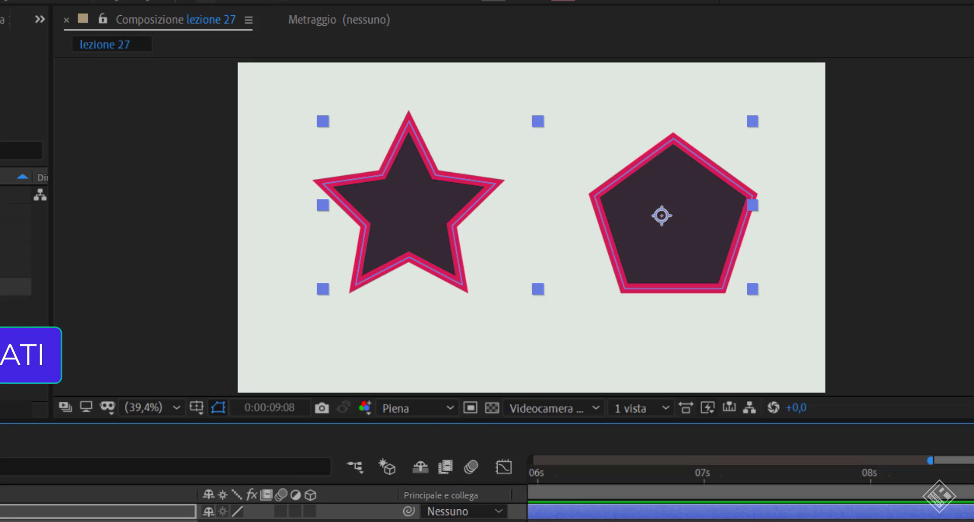
pyautogui.click(265, 514)
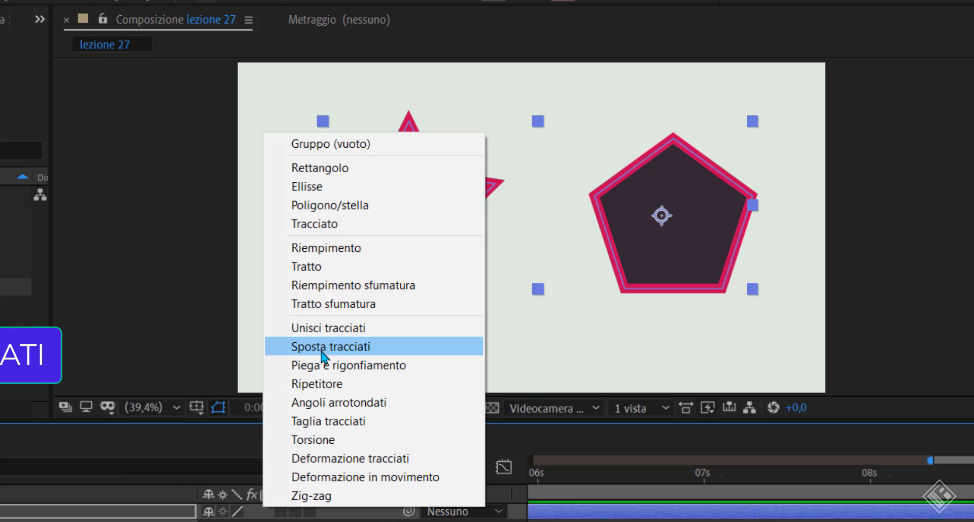
pyautogui.click(350, 347)
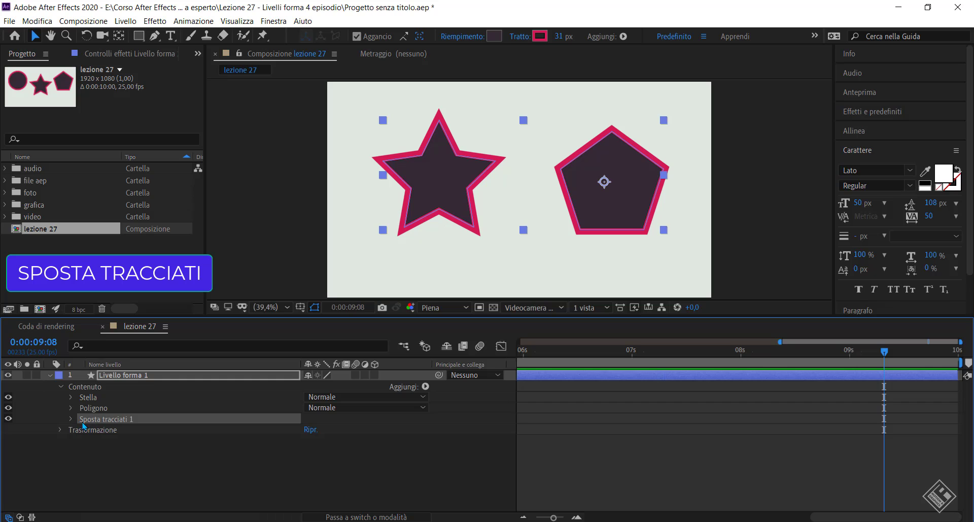
# Step: Reset the Sposta tracciati Quantità to 0, then scrub it upward
pyautogui.click(70, 419)
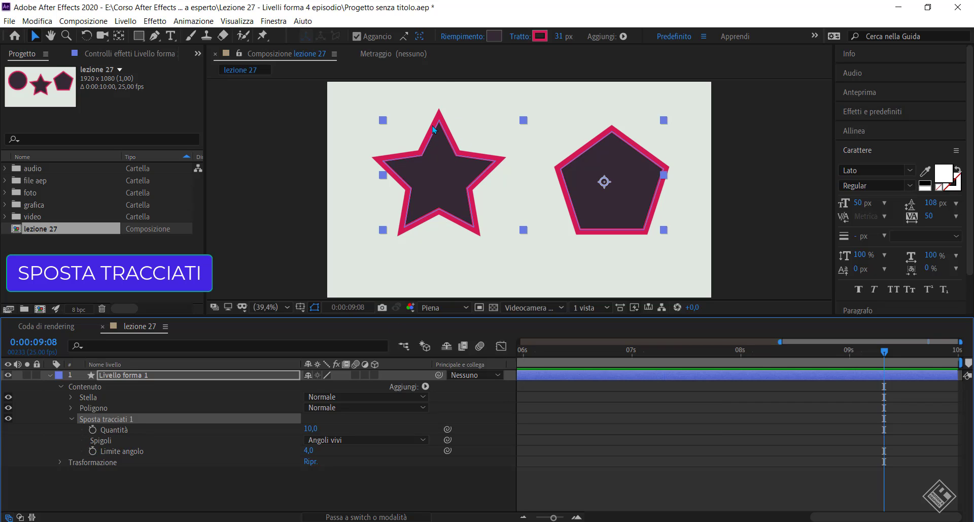
pyautogui.click(120, 432)
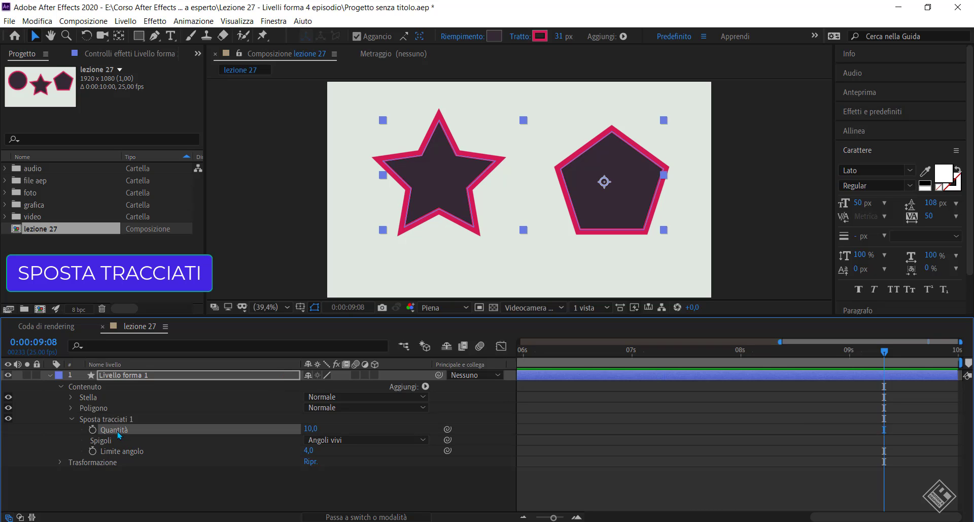
pyautogui.click(310, 429)
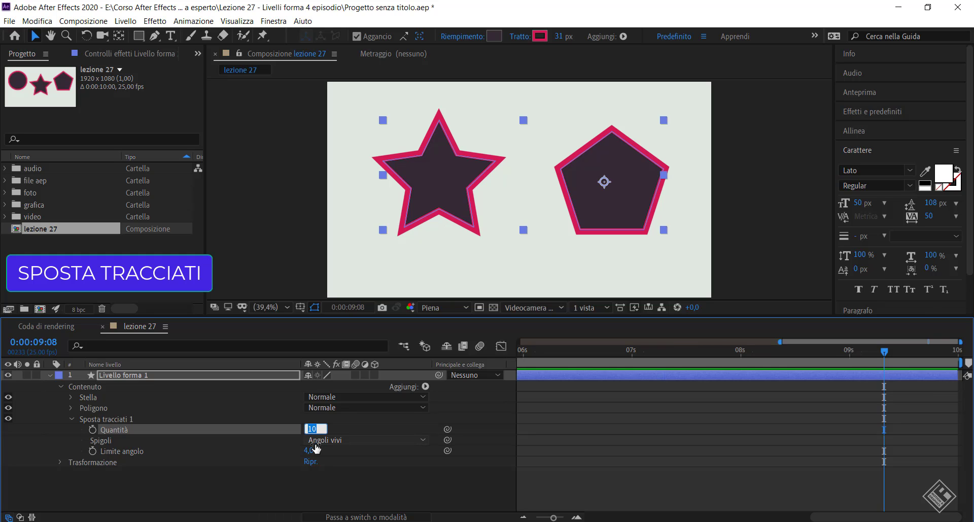
pyautogui.write('0')
pyautogui.press('Return')
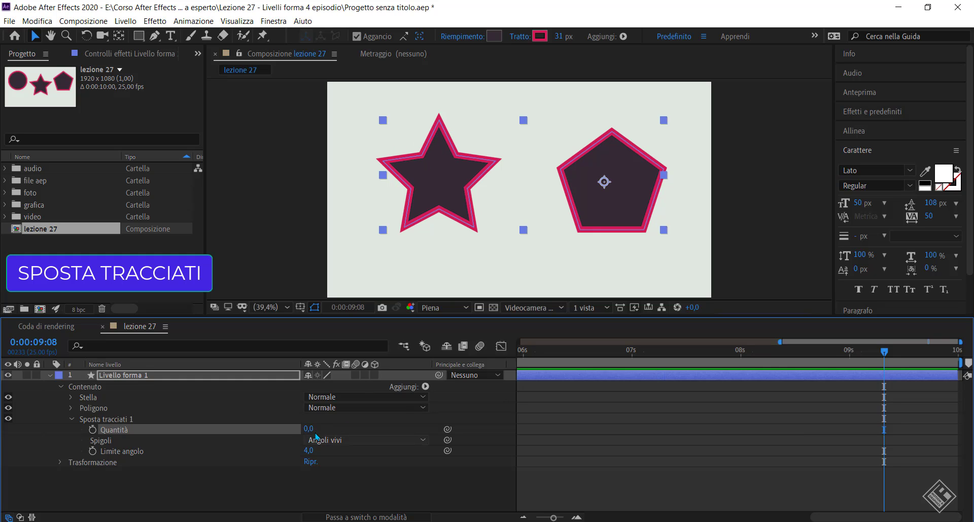
pyautogui.moveTo(310, 431)
pyautogui.mouseDown()
pyautogui.moveTo(336, 451)
pyautogui.moveTo(328, 451)
pyautogui.mouseUp()
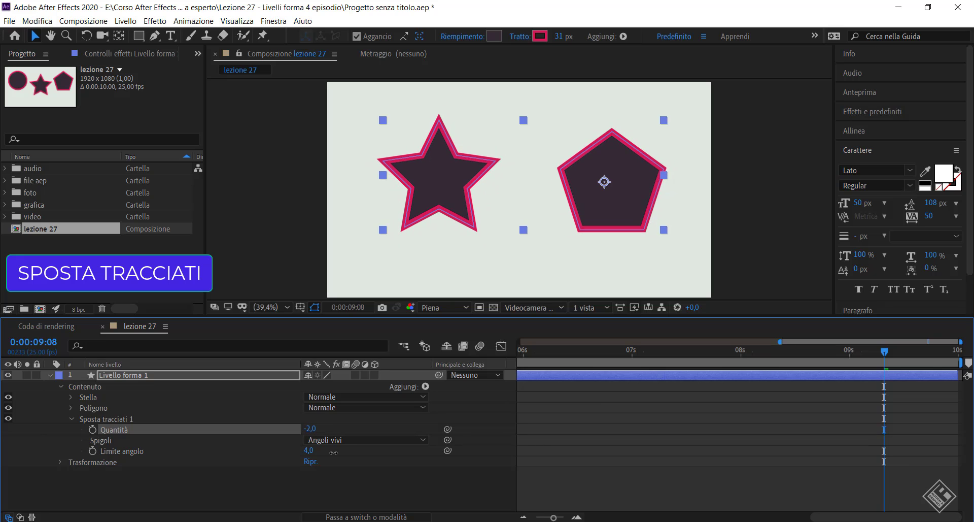
# Step: Raise Quantità to 56 and, after trying rounded and bevelled corners, settle on Angoli vivi
pyautogui.click(117, 441)
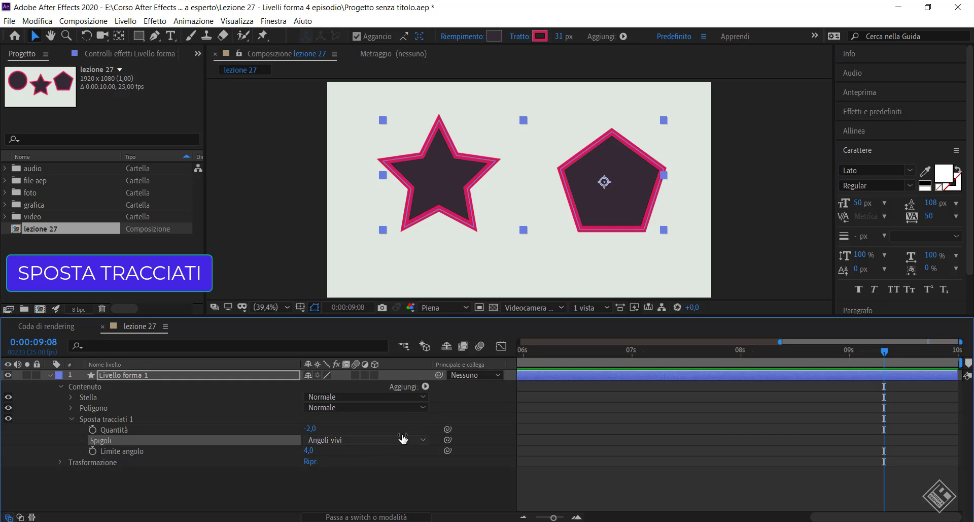
pyautogui.click(355, 442)
pyautogui.click(350, 467)
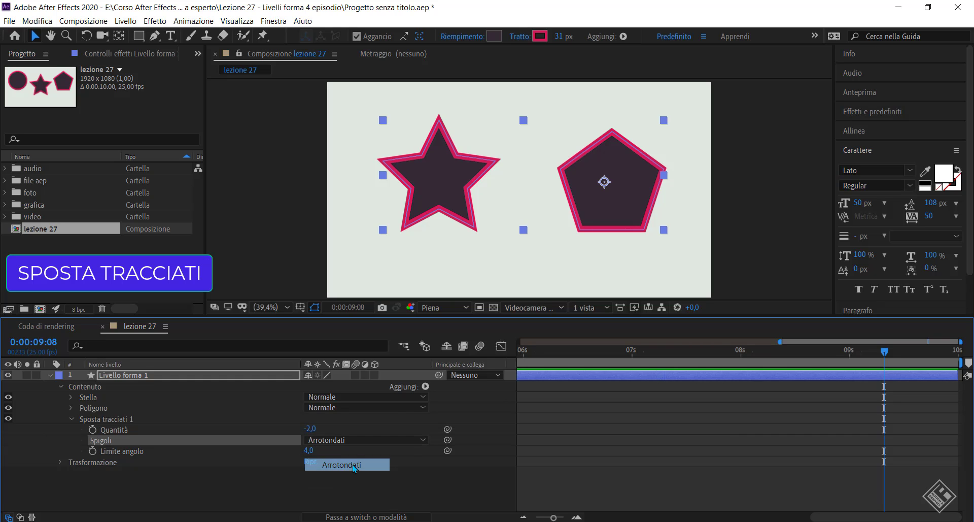
pyautogui.moveTo(309, 429); pyautogui.dragTo(351, 430)
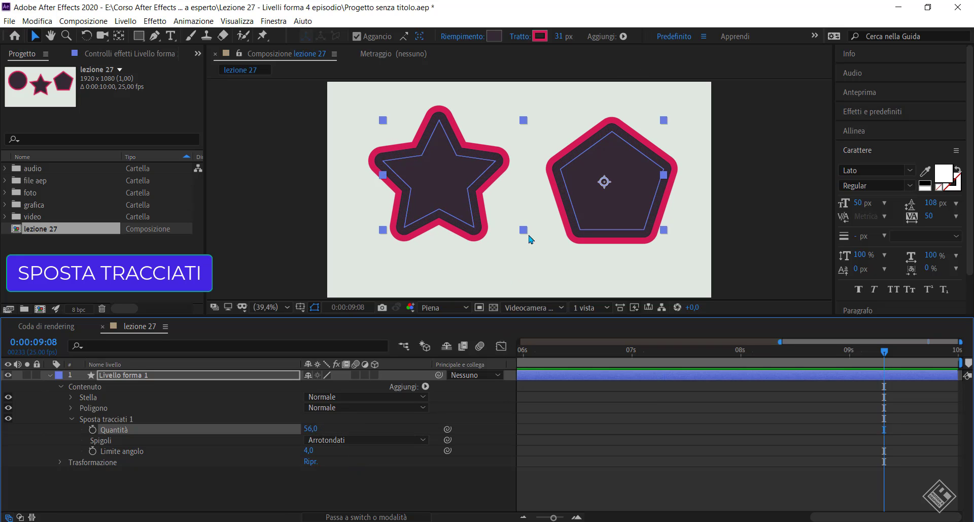
pyautogui.click(344, 443)
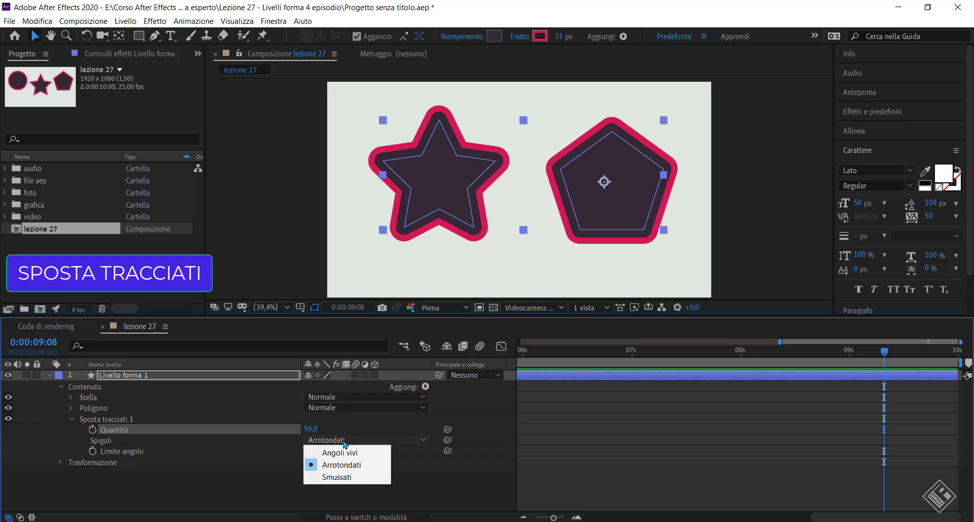
pyautogui.click(345, 479)
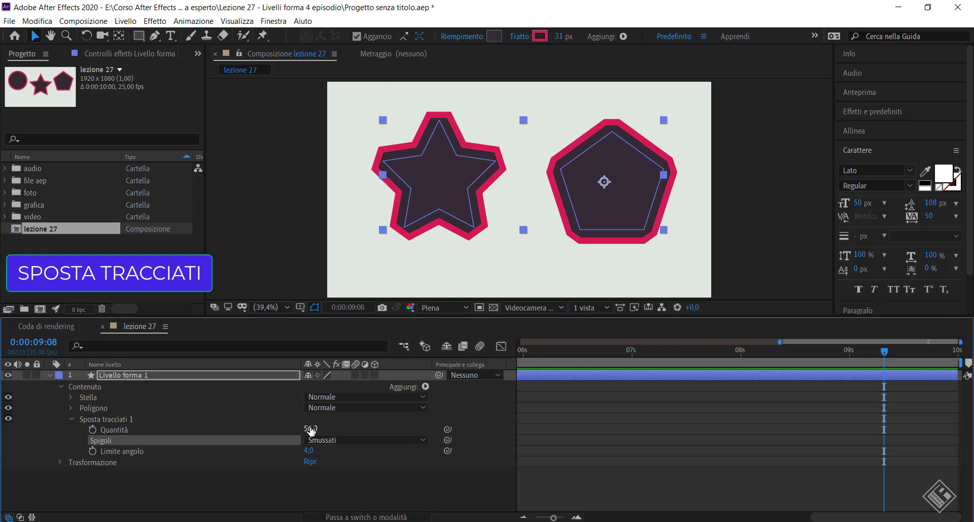
pyautogui.click(334, 441)
pyautogui.click(339, 452)
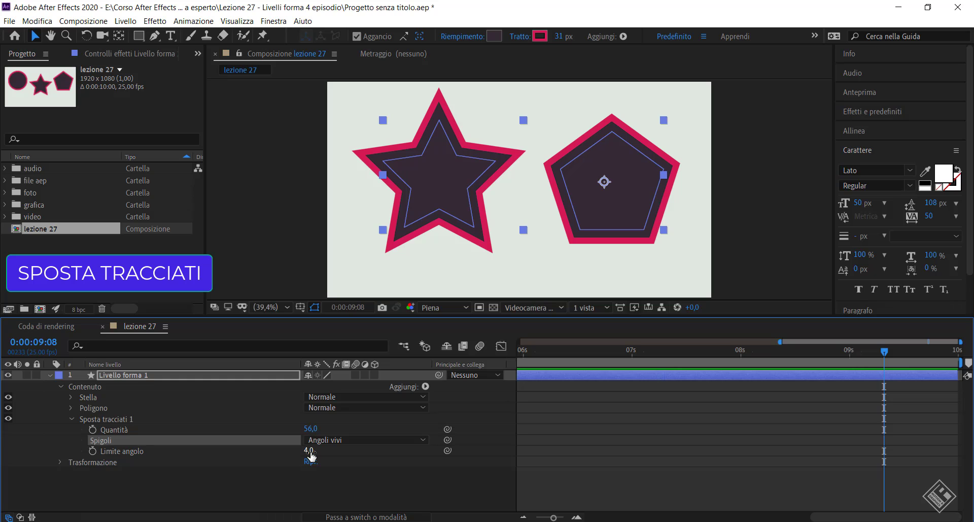
# Step: Lower the Limite angolo to 1,0 and collapse Sposta tracciati 1
pyautogui.moveTo(312, 456); pyautogui.dragTo(303, 452)
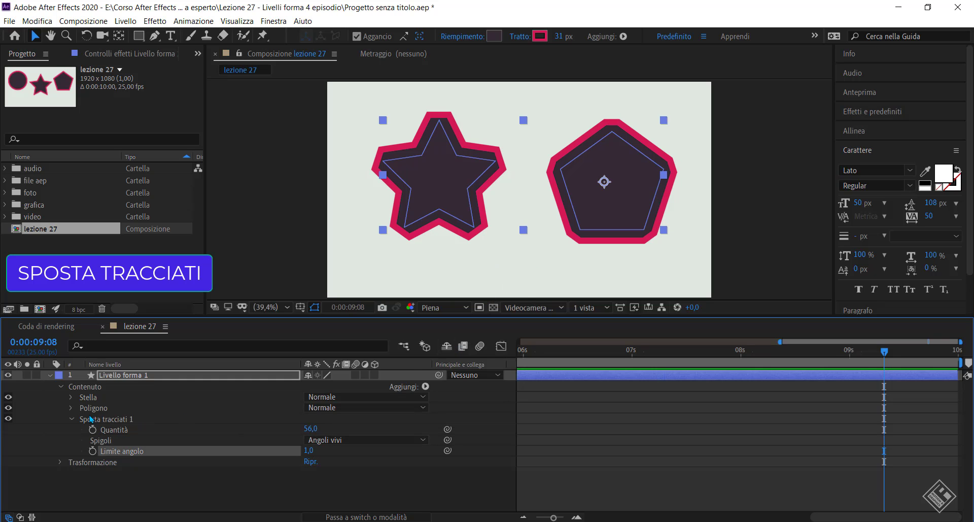
pyautogui.click(71, 420)
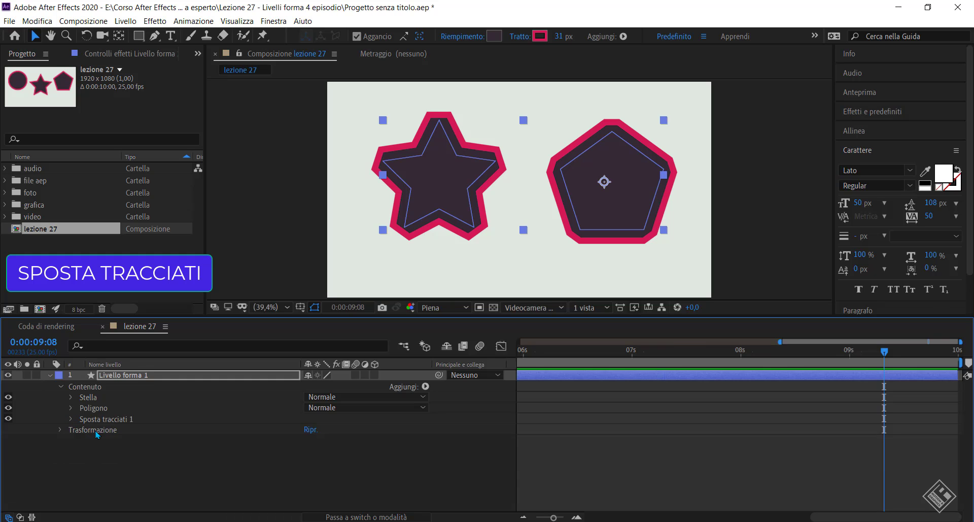
pyautogui.click(105, 422)
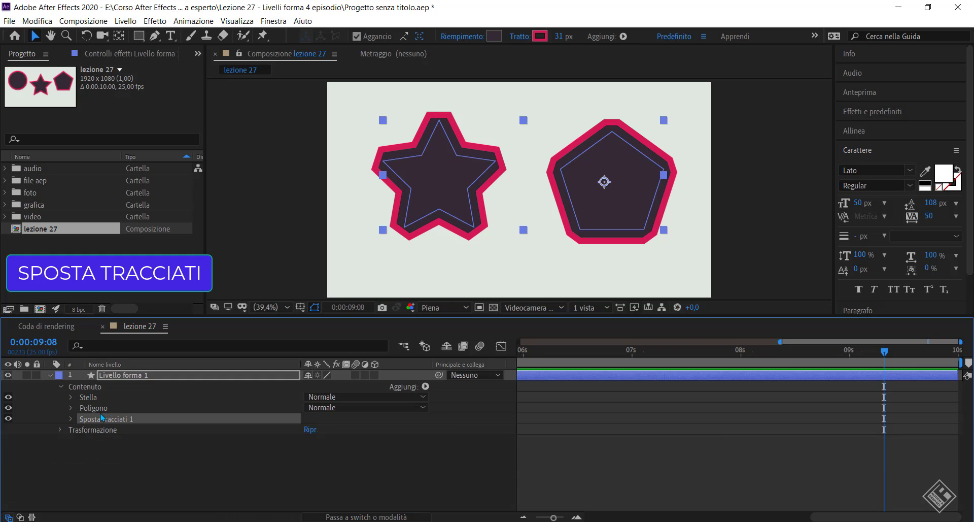
# Step: Replace the offset operation with Piega e rigonfiamento and scrub its Quantità to bloat the shapes
pyautogui.press('Delete')
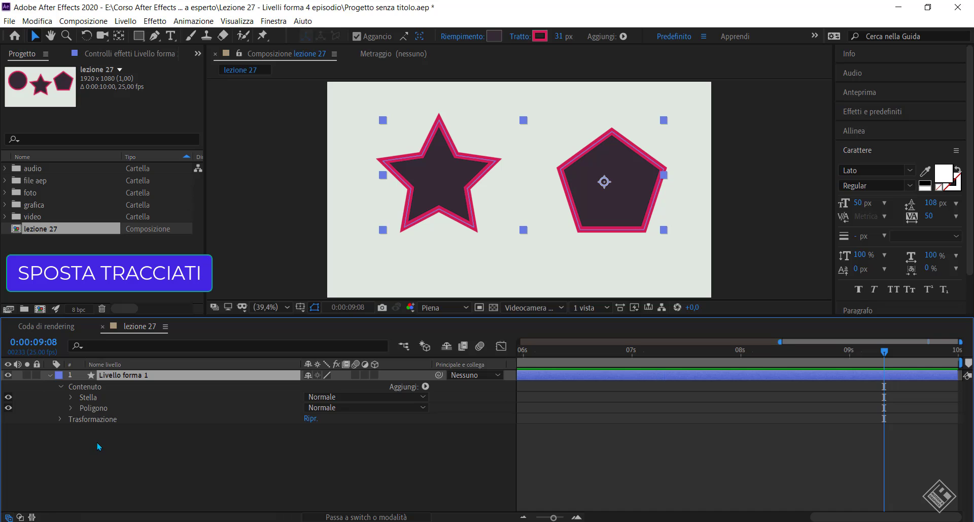
pyautogui.click(425, 387)
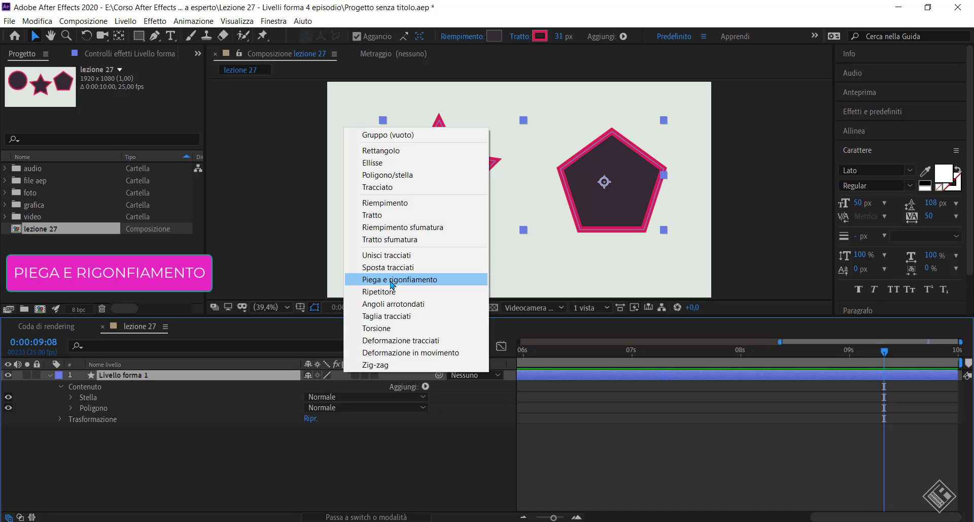
pyautogui.click(392, 279)
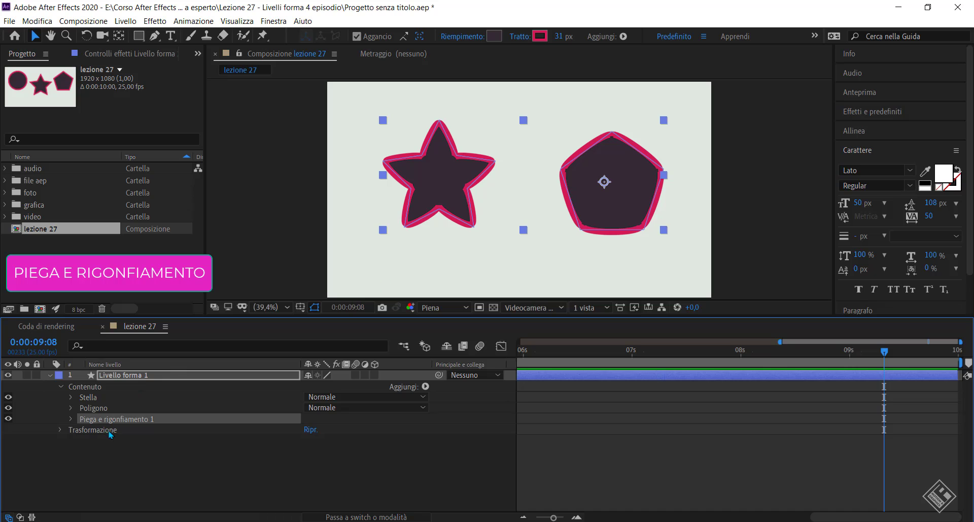
pyautogui.click(70, 419)
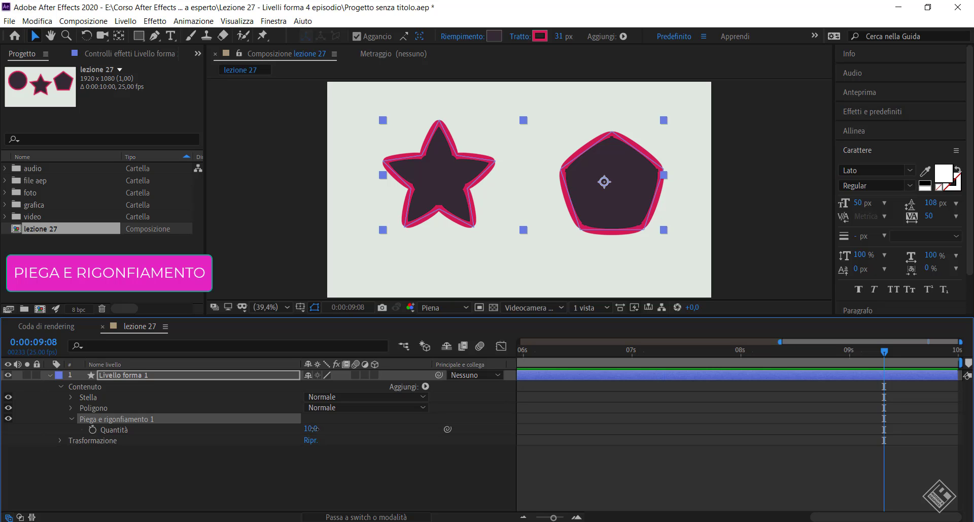
pyautogui.moveTo(311, 431)
pyautogui.mouseDown()
pyautogui.moveTo(409, 423)
pyautogui.moveTo(233, 428)
pyautogui.moveTo(439, 416)
pyautogui.moveTo(240, 419)
pyautogui.mouseUp()
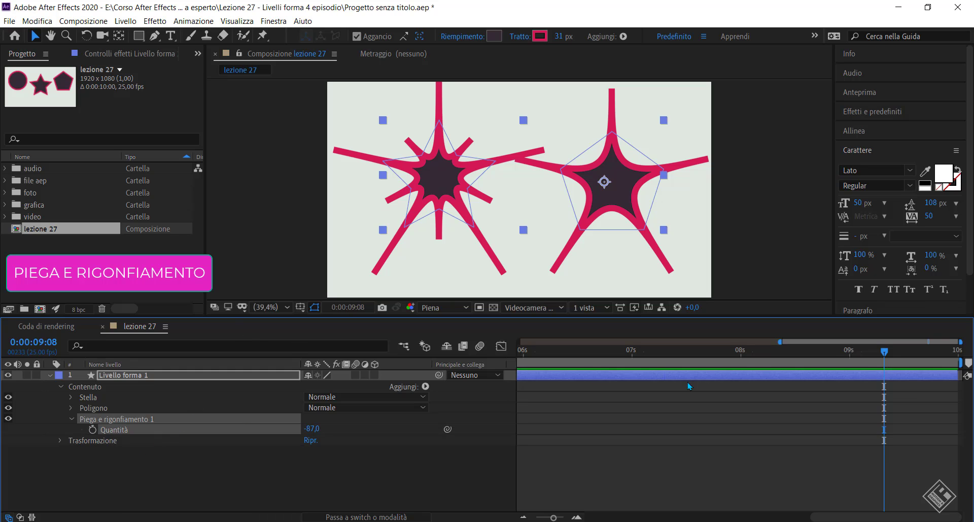
# Step: At 0 seconds, set Quantità to 0 and add a keyframe for it
pyautogui.moveTo(884, 351); pyautogui.dragTo(520, 357)
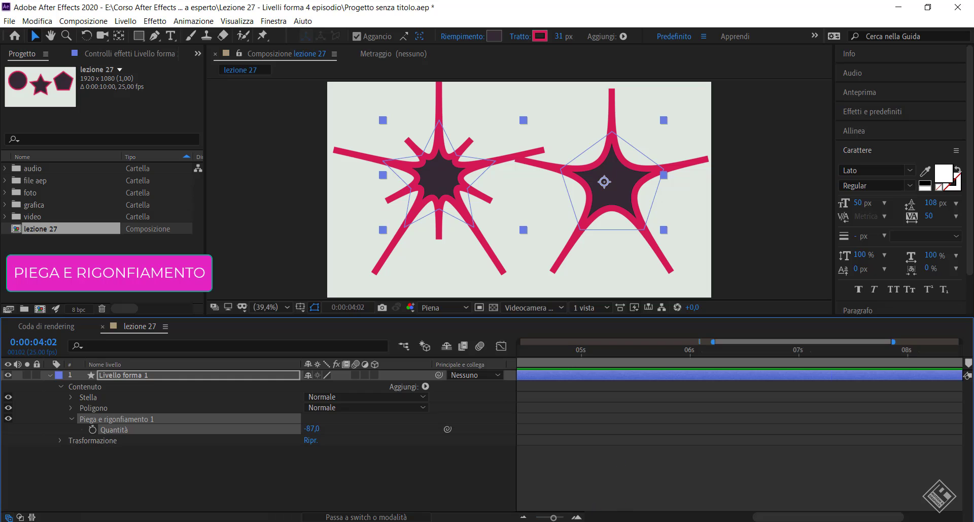
pyautogui.moveTo(552, 517); pyautogui.dragTo(509, 518)
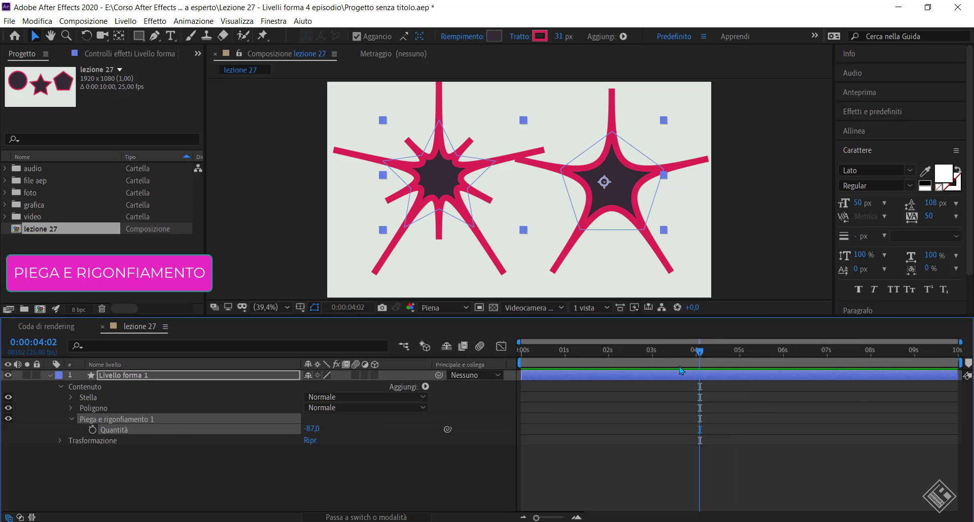
pyautogui.moveTo(700, 355); pyautogui.dragTo(521, 355)
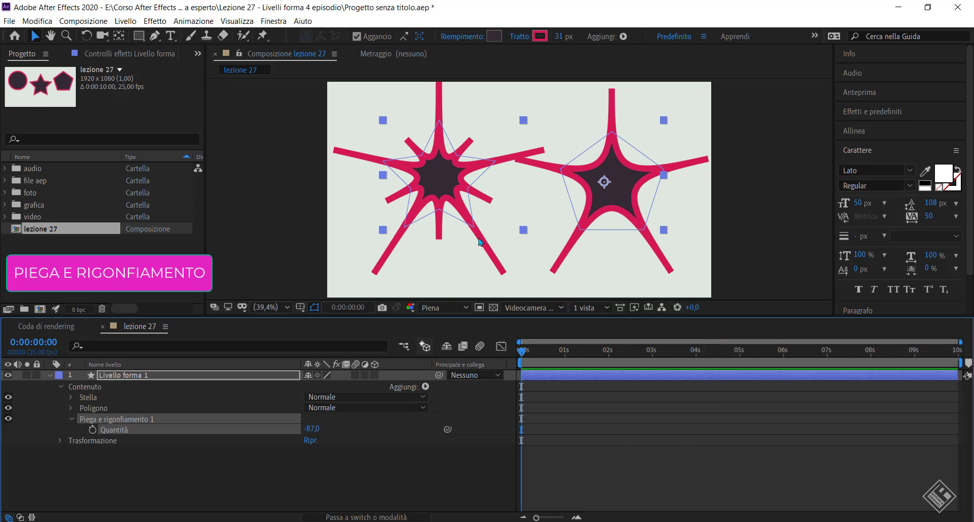
pyautogui.click(312, 428)
pyautogui.write('0')
pyautogui.press('Return')
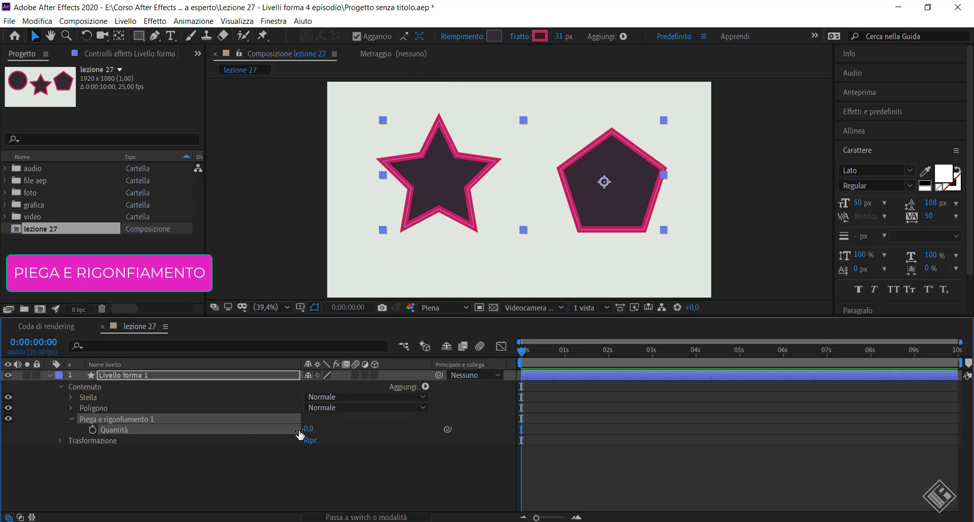
pyautogui.click(93, 429)
# Step: Keyframe Quantità at -100 at 1 second and 99 at 2 seconds
pyautogui.click(530, 355)
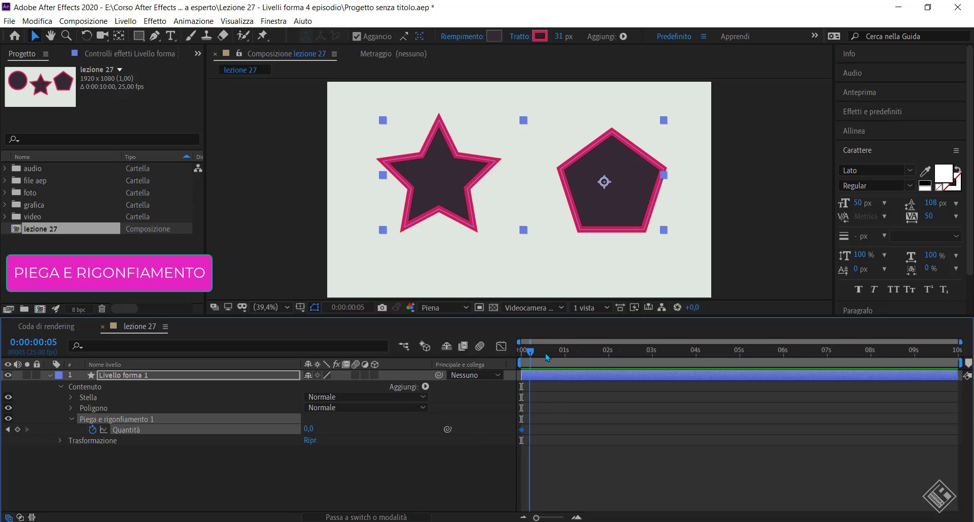
pyautogui.moveTo(547, 356); pyautogui.dragTo(565, 355)
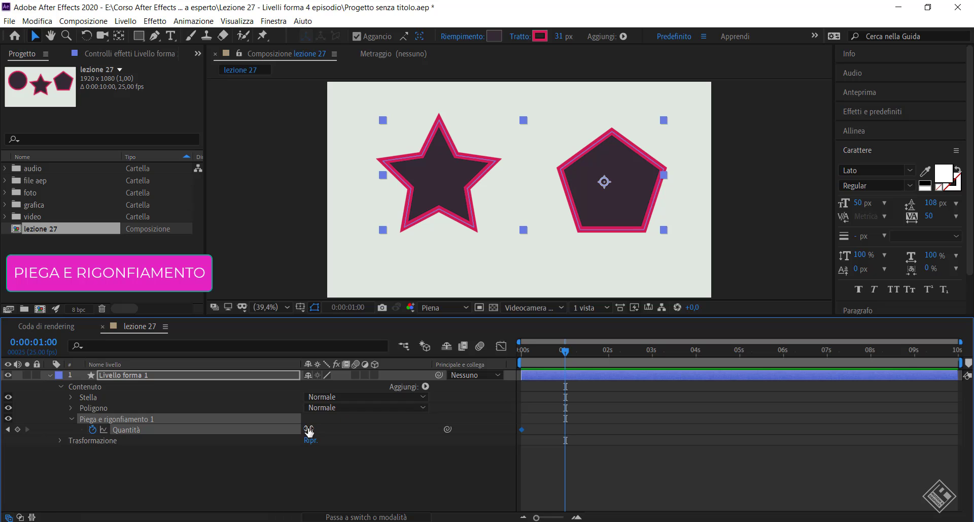
pyautogui.moveTo(308, 429); pyautogui.dragTo(249, 433)
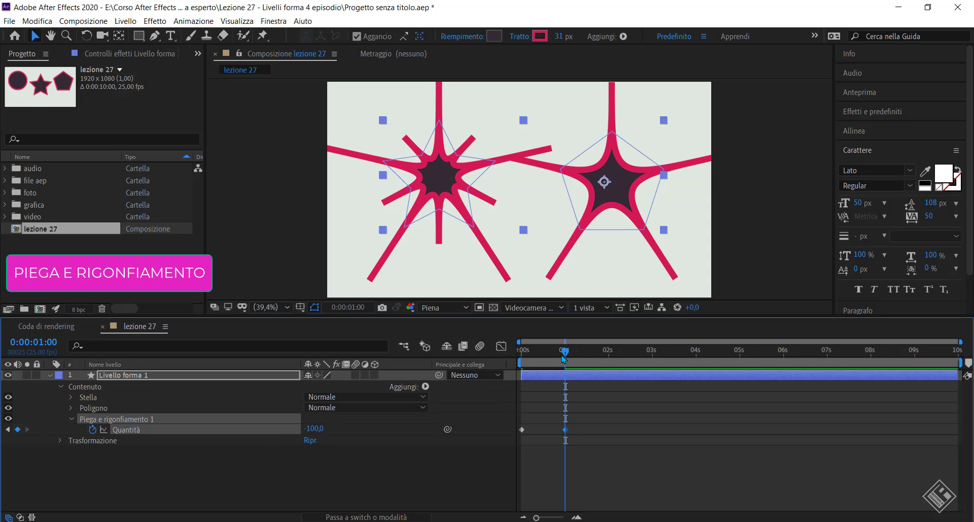
pyautogui.moveTo(567, 355); pyautogui.dragTo(609, 357)
pyautogui.moveTo(314, 429)
pyautogui.mouseDown()
pyautogui.moveTo(475, 443)
pyautogui.moveTo(456, 443)
pyautogui.mouseUp()
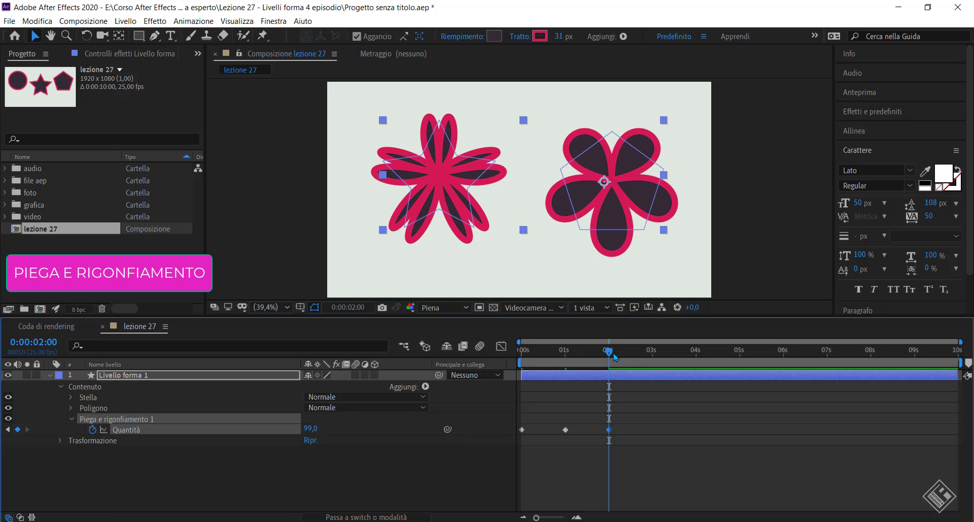
# Step: Return Quantità to 0 at 3 seconds, end the work area at 3s, and preview
pyautogui.moveTo(610, 352); pyautogui.dragTo(653, 355)
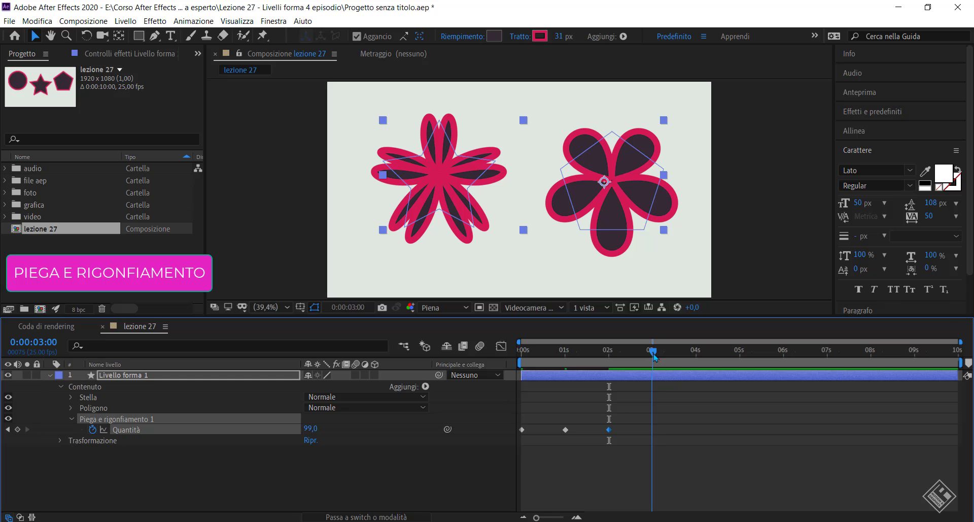
pyautogui.click(318, 430)
pyautogui.write('0')
pyautogui.press('Return')
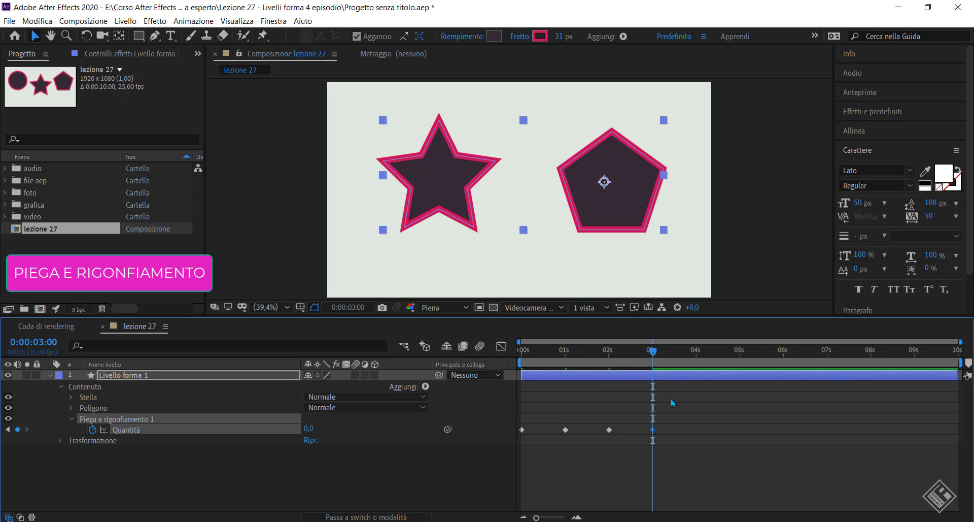
pyautogui.moveTo(961, 363); pyautogui.dragTo(655, 363)
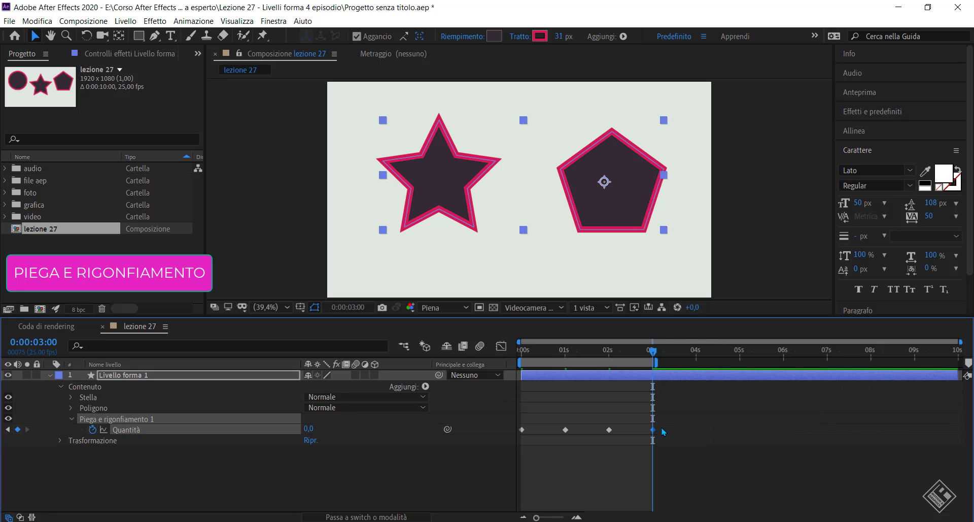
pyautogui.press('space')
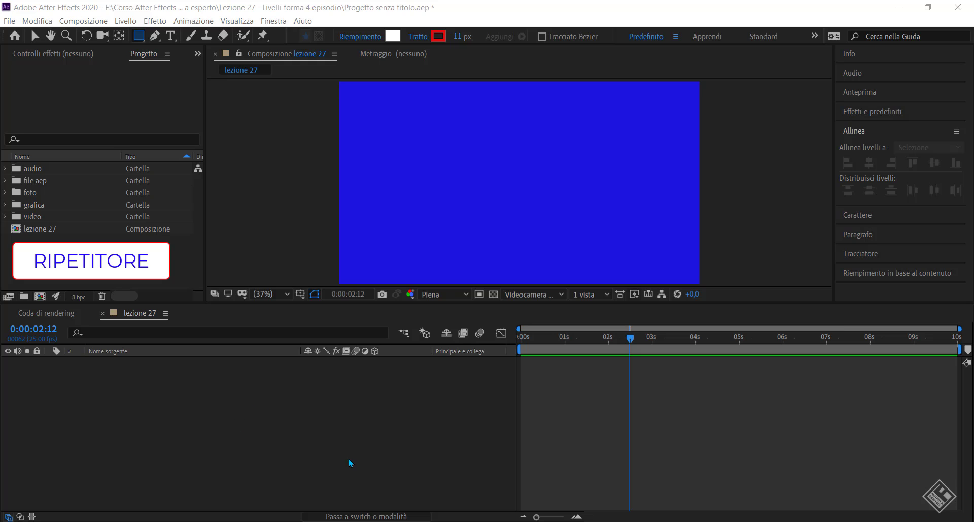
# Step: Create a new shape layer, Livello forma 1, and select its contents
pyautogui.rightClick(159, 414)
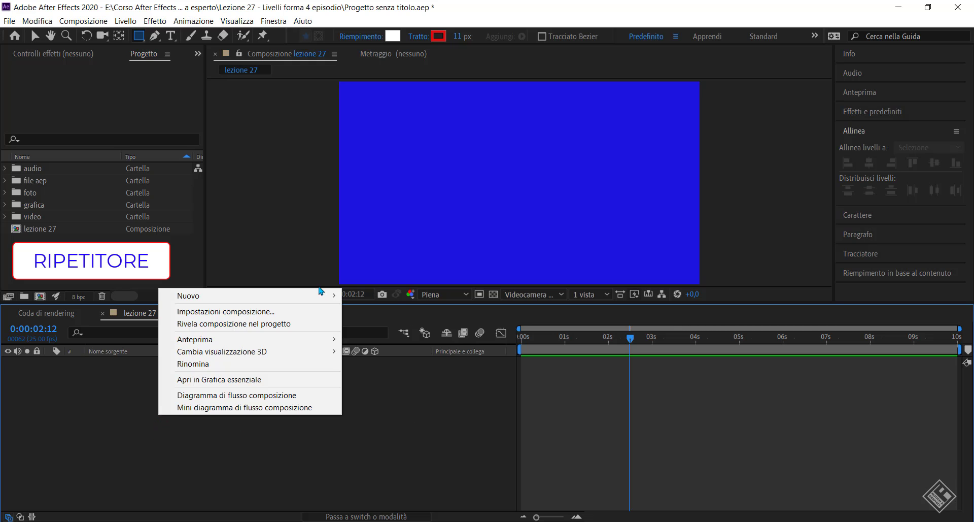
pyautogui.moveTo(315, 295)
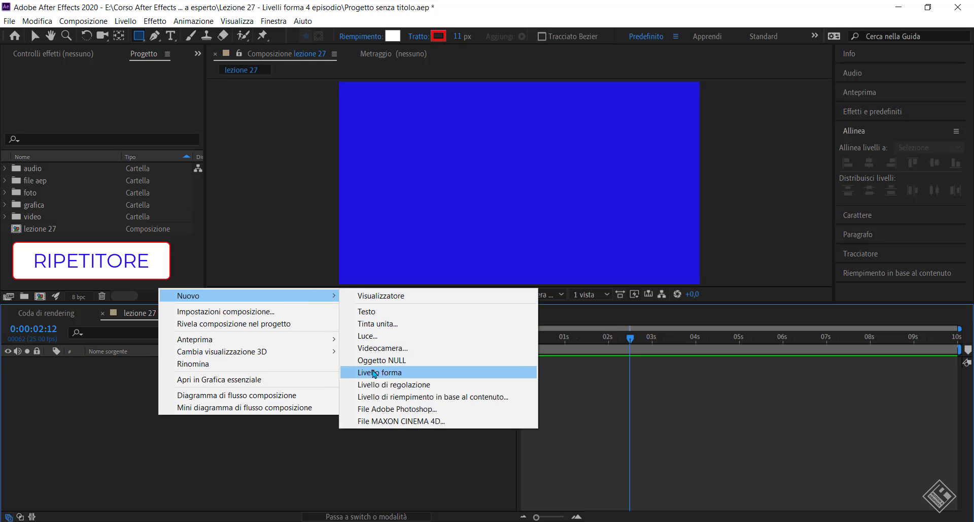
pyautogui.click(374, 373)
pyautogui.click(49, 361)
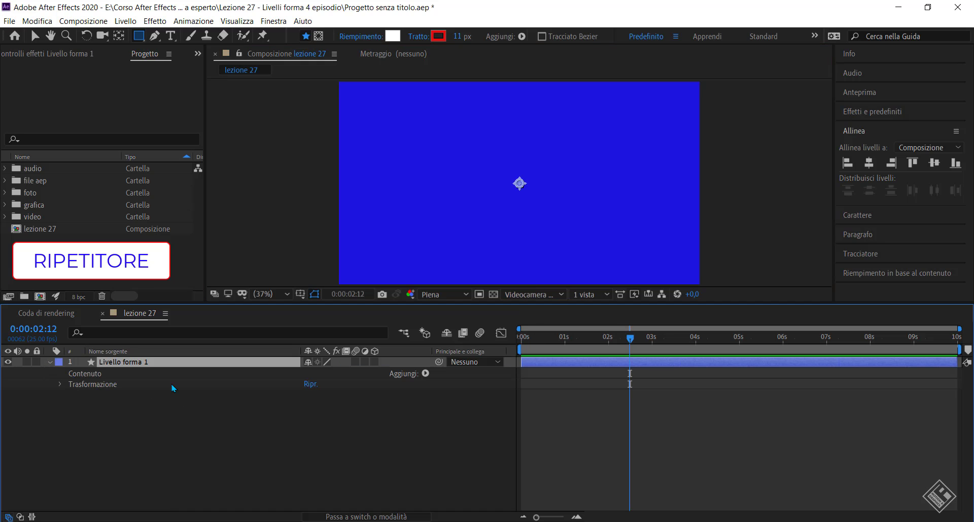
pyautogui.click(76, 375)
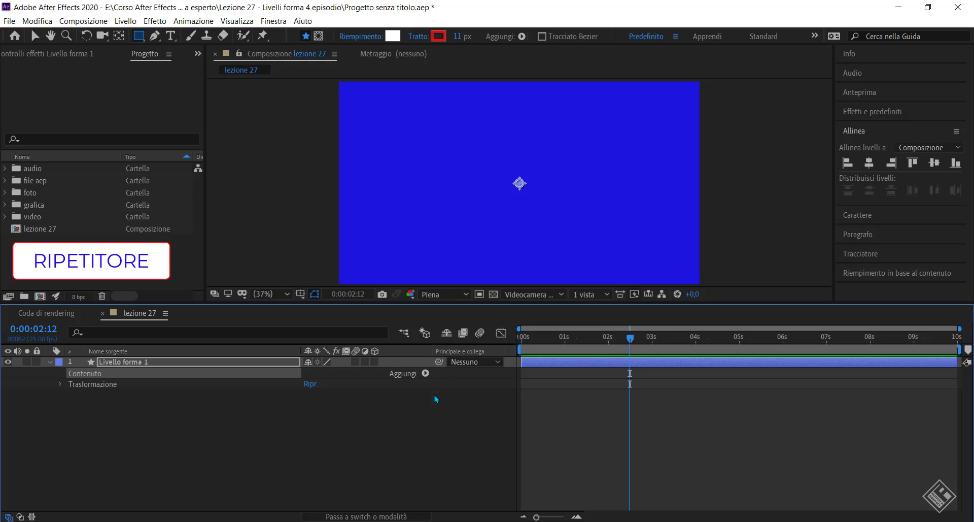
# Step: Add a Poligono/stella path, a Riempimento fill and a Tratto stroke to the layer
pyautogui.click(425, 373)
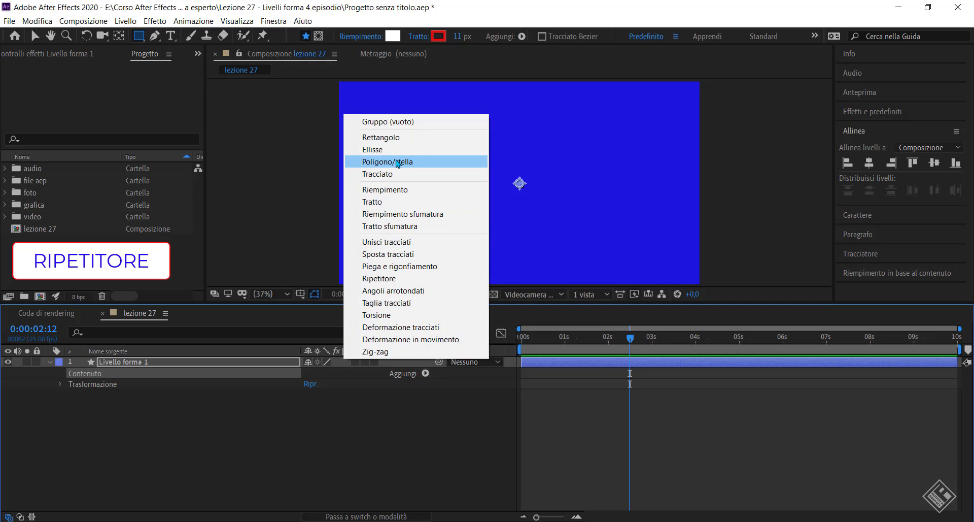
pyautogui.click(397, 162)
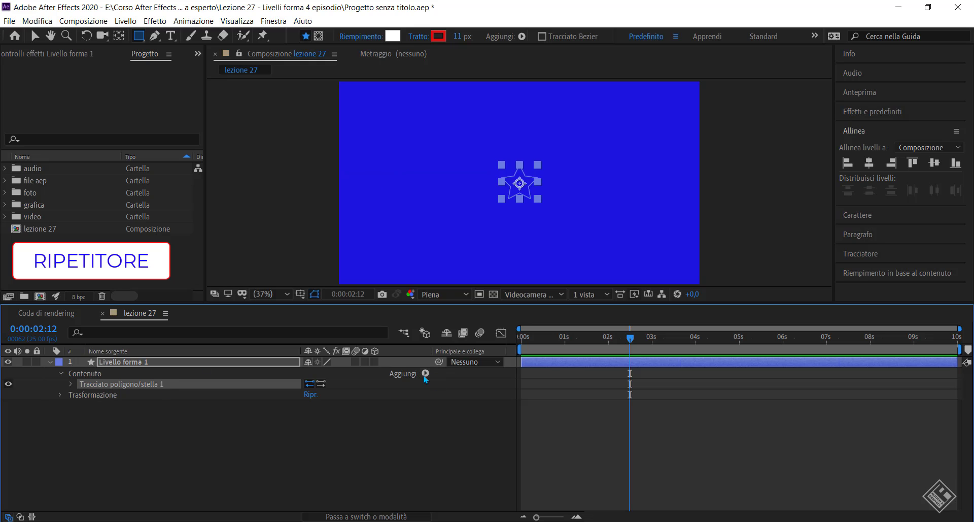
pyautogui.click(425, 374)
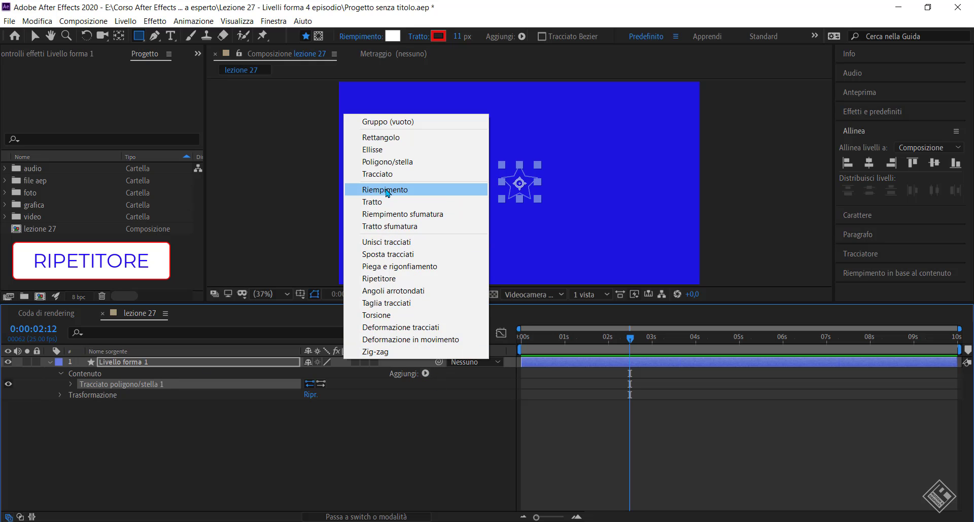
pyautogui.click(386, 190)
pyautogui.click(425, 373)
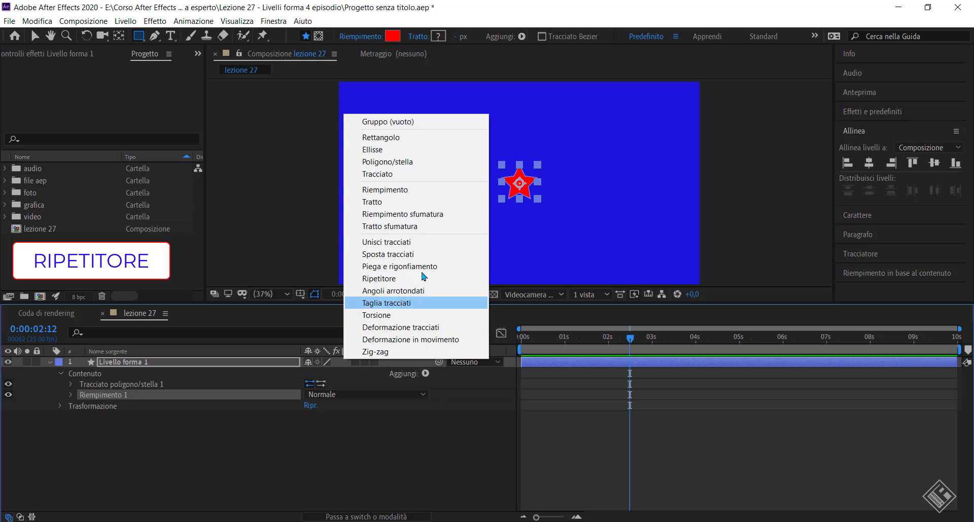
pyautogui.click(385, 202)
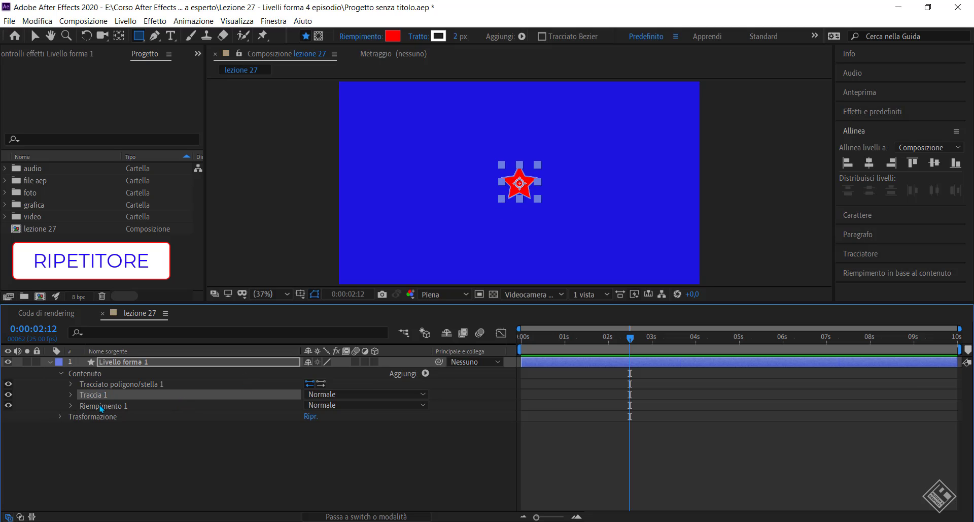
# Step: Group the star's path, stroke and fill into Gruppo 1
pyautogui.click(101, 405)
pyautogui.keyDown('shift'); pyautogui.click(107, 385); pyautogui.keyUp('shift')
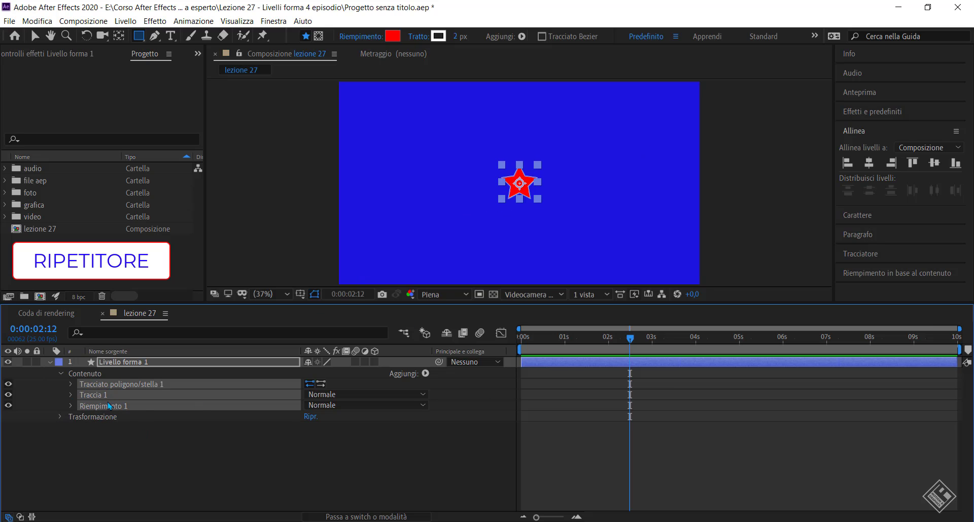
pyautogui.hotkey('ctrl', 'g')
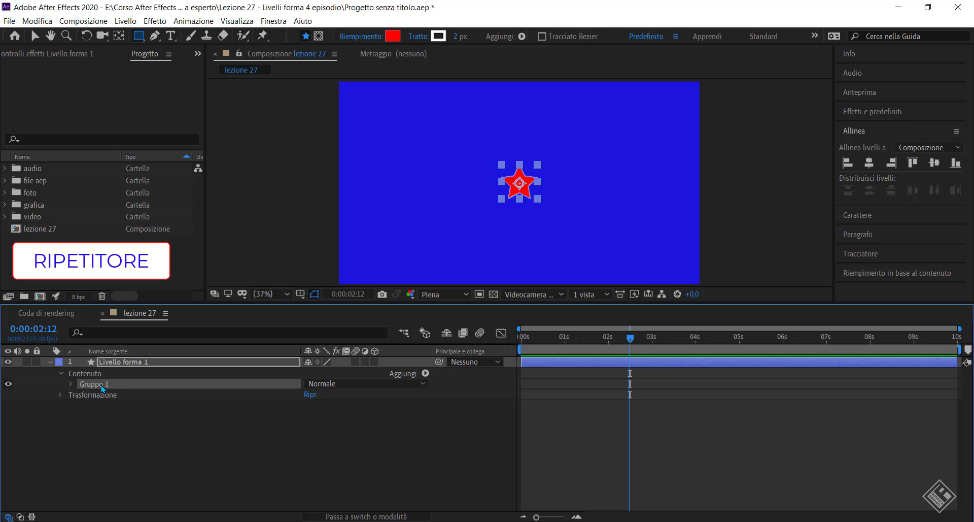
# Step: Rename the new group to stella and check its contents
pyautogui.press('Return')
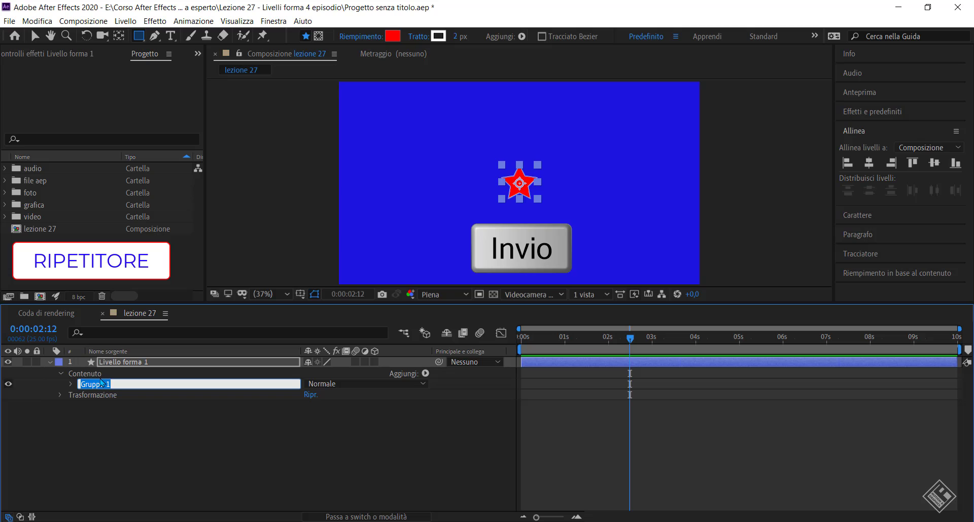
pyautogui.write('stella')
pyautogui.press('Return')
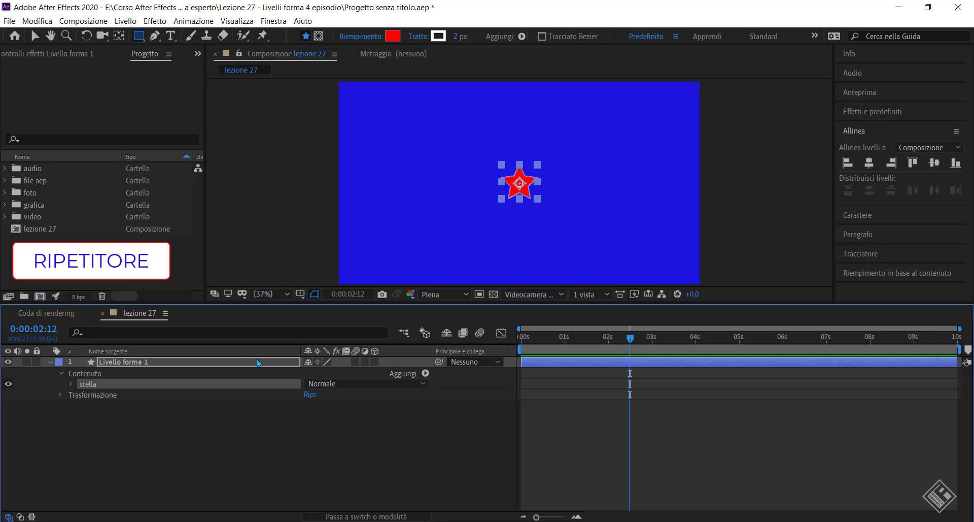
pyautogui.click(72, 384)
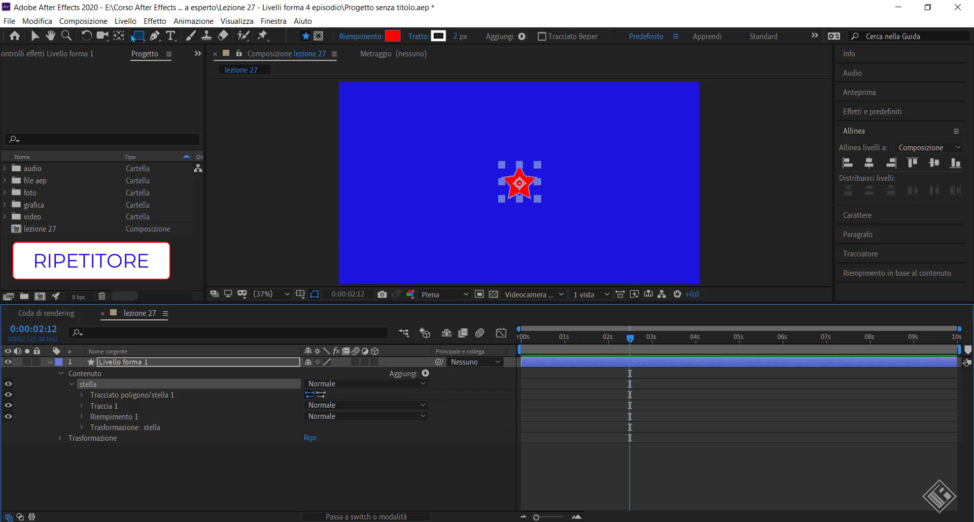
pyautogui.click(72, 386)
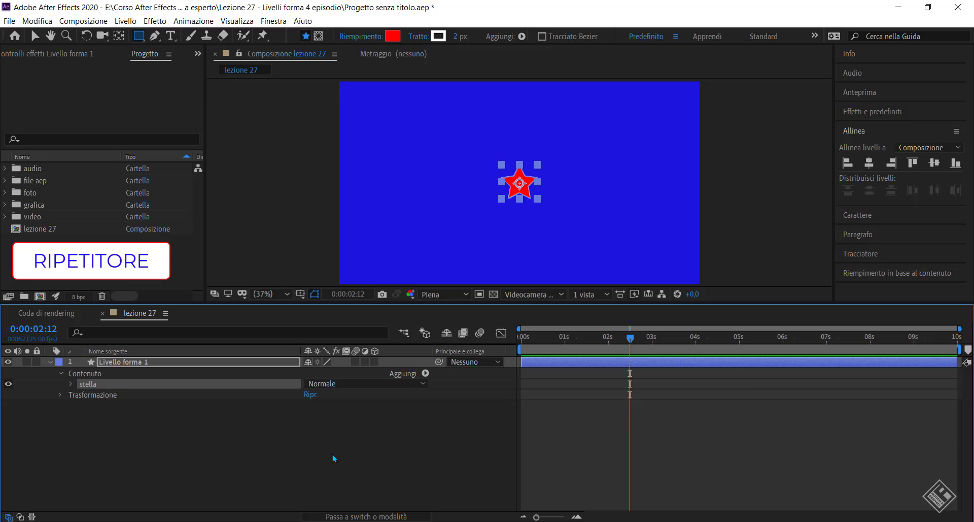
pyautogui.click(260, 453)
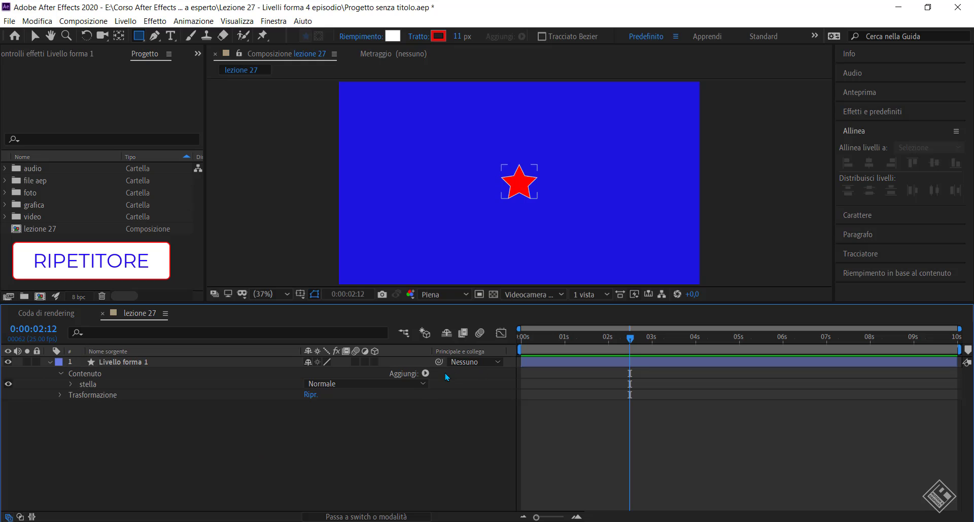
# Step: Add a Ripetitore (Repeater) to the whole star shape layer
pyautogui.click(426, 373)
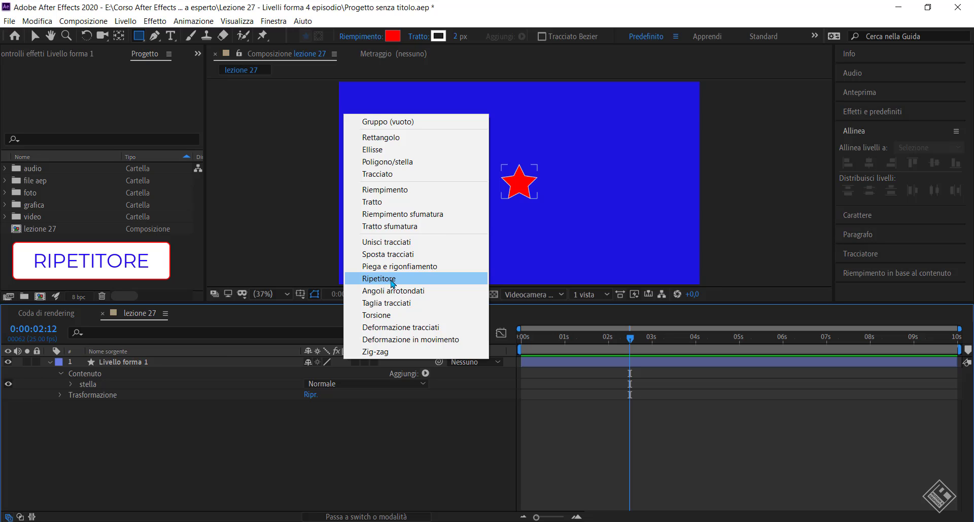
pyautogui.click(85, 450)
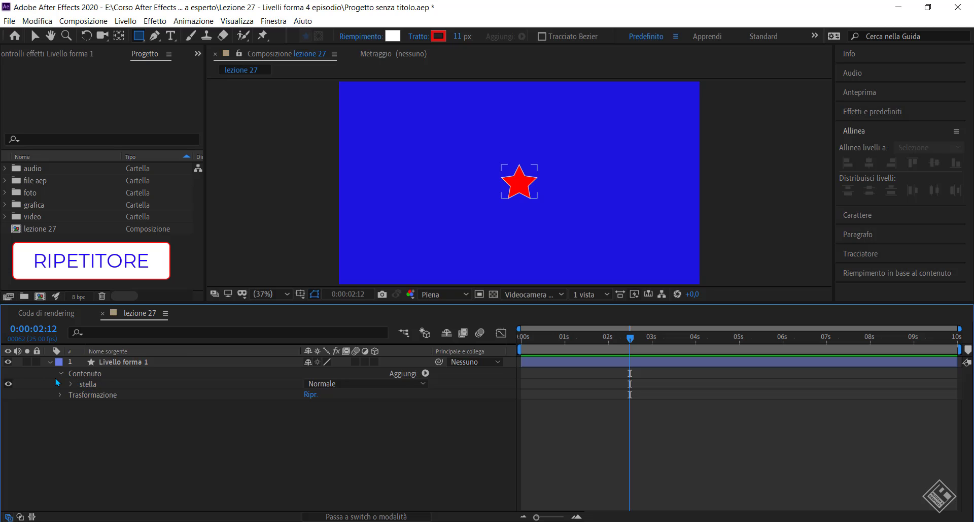
pyautogui.click(88, 387)
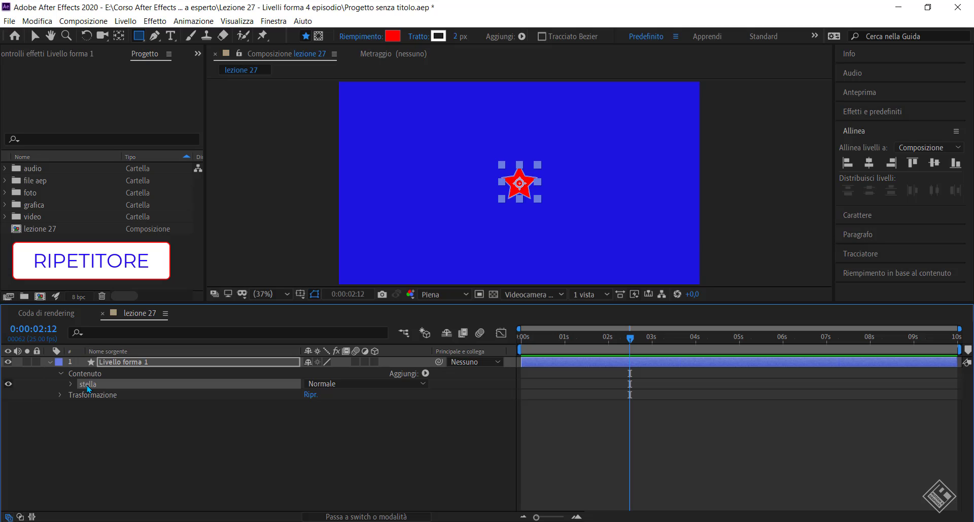
pyautogui.click(426, 374)
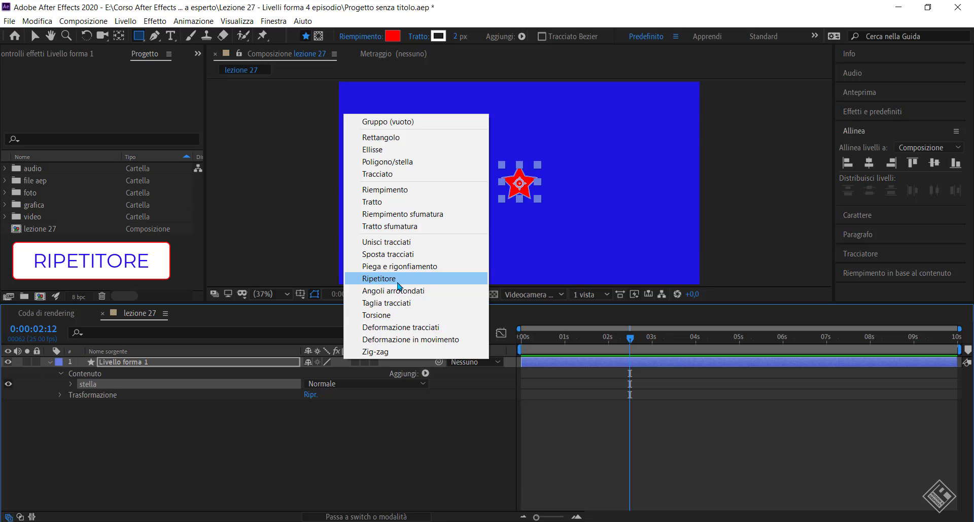
pyautogui.click(96, 375)
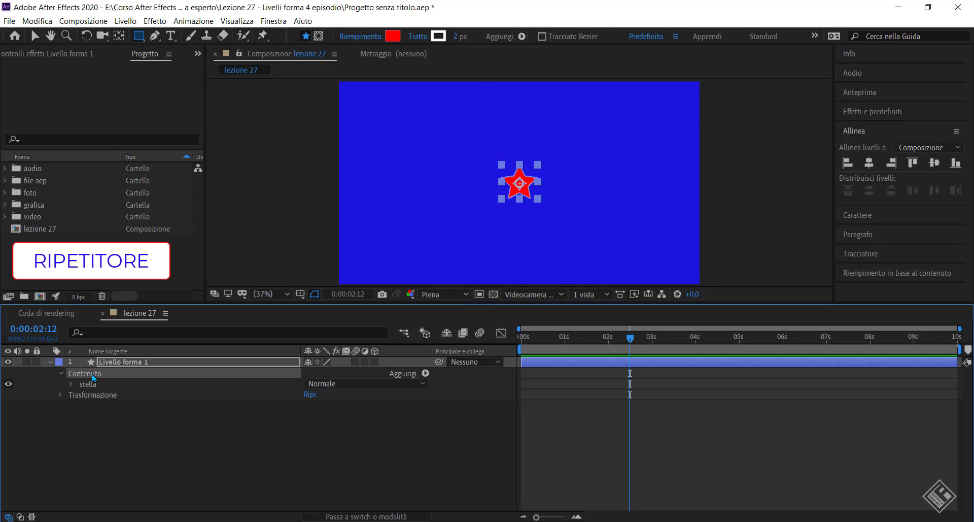
pyautogui.click(126, 375)
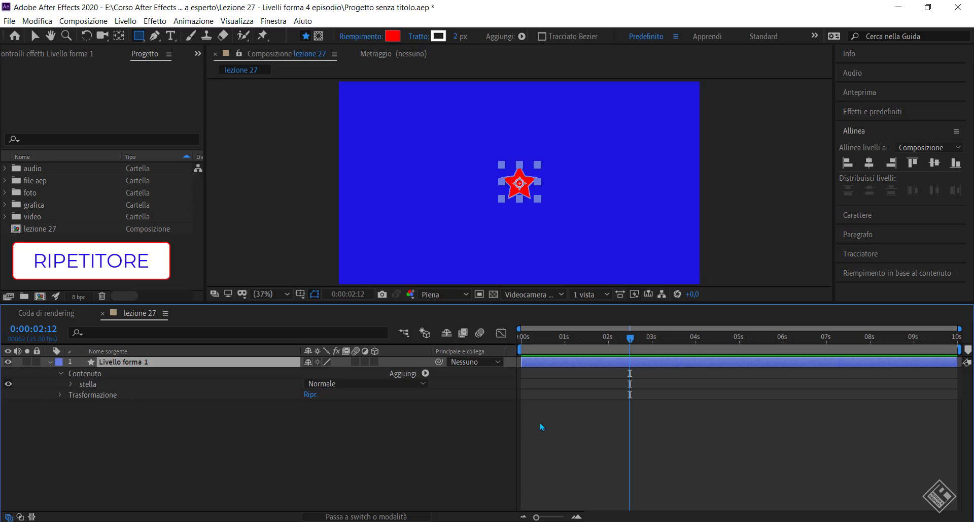
pyautogui.click(425, 373)
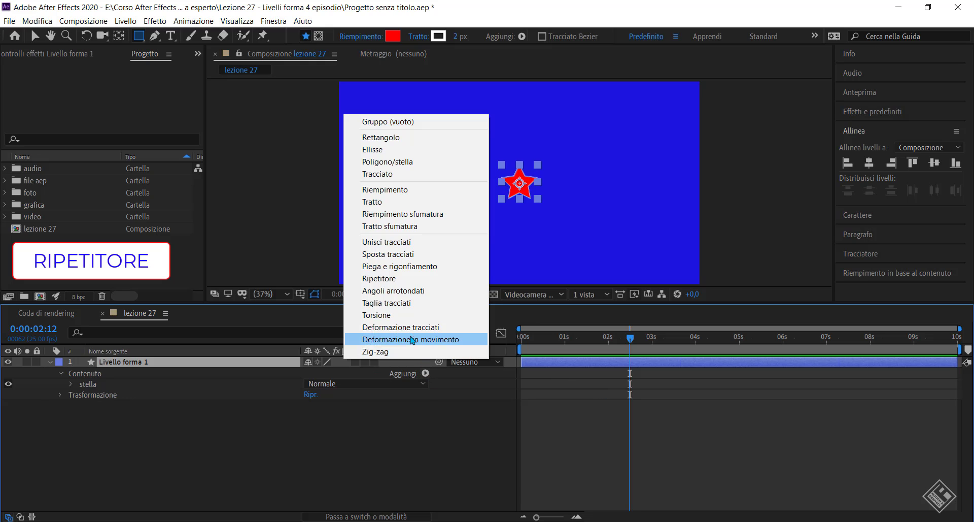
pyautogui.click(394, 283)
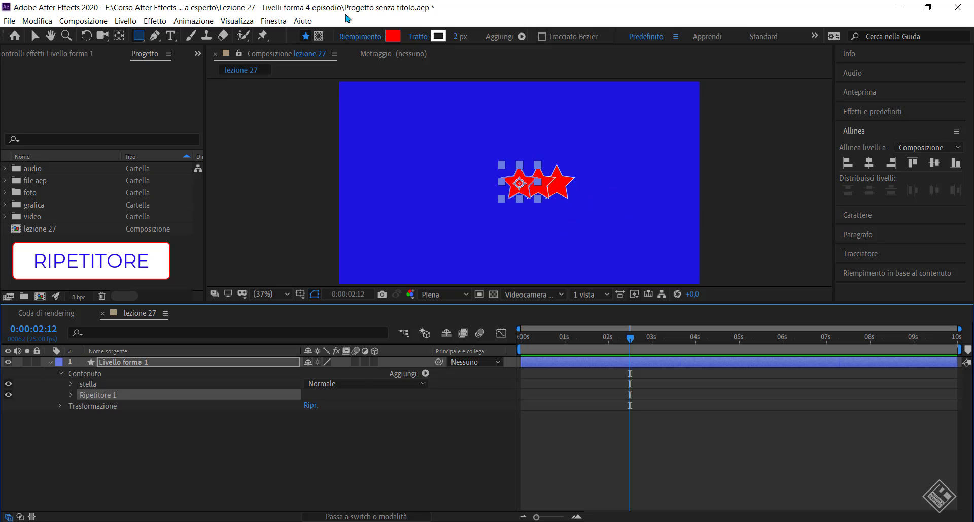
# Step: Give the stars a white fill and a red stroke 11 px wide
pyautogui.click(395, 37)
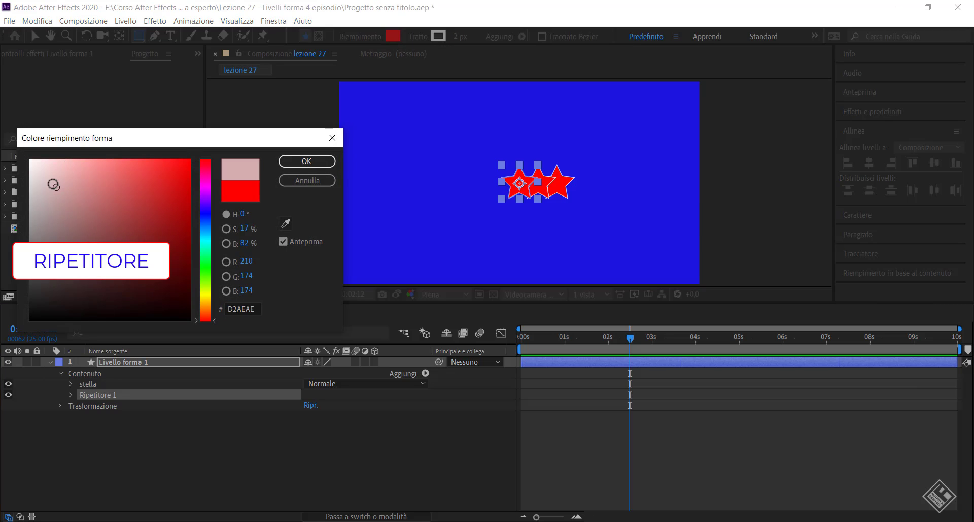
pyautogui.moveTo(110, 162); pyautogui.dragTo(29, 160)
pyautogui.click(307, 162)
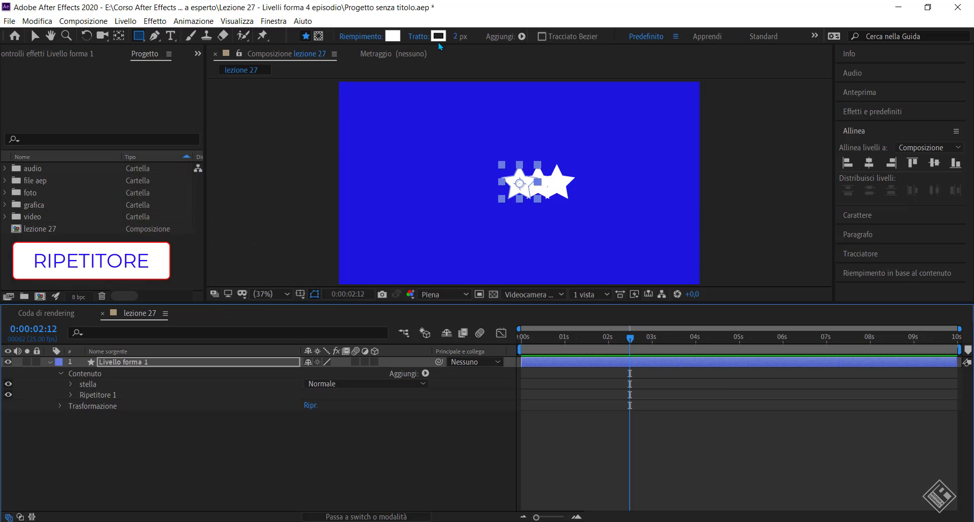
pyautogui.click(438, 36)
pyautogui.click(181, 175)
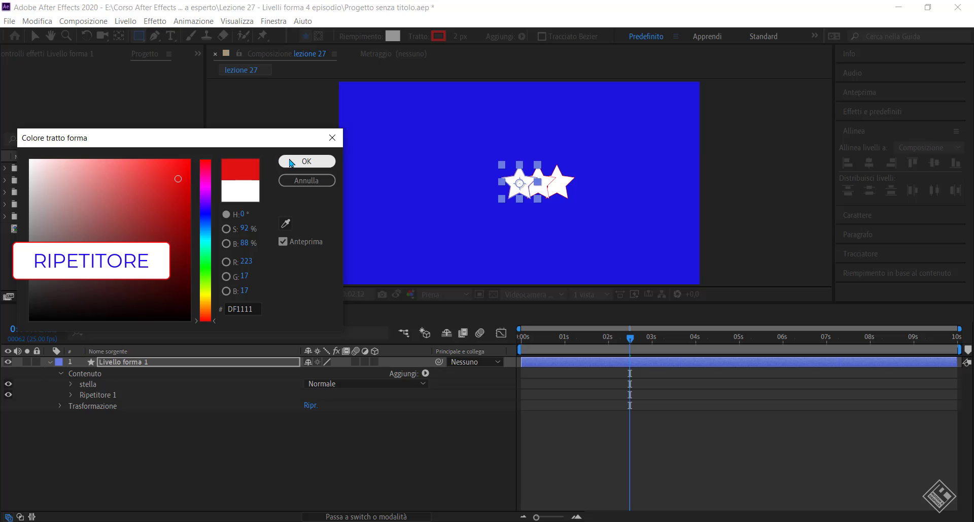
pyautogui.click(306, 161)
pyautogui.moveTo(455, 39); pyautogui.dragTo(457, 66)
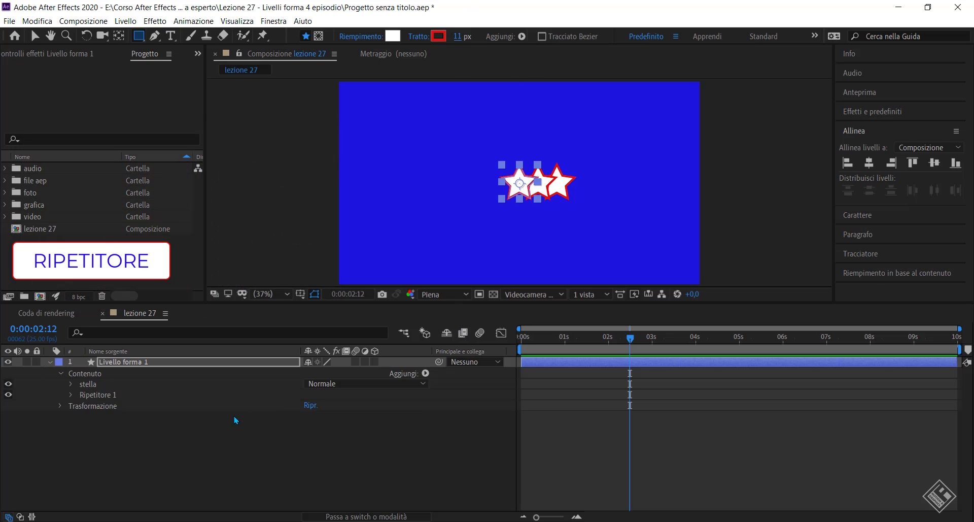
pyautogui.click(103, 395)
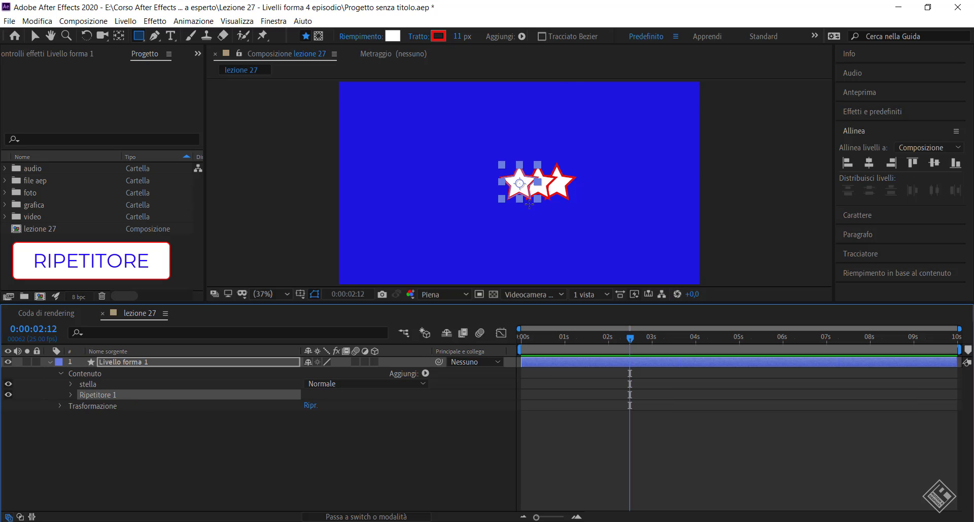
# Step: Expand Ripetitore 1 and scrub its Copie value to 6 copies
pyautogui.click(70, 395)
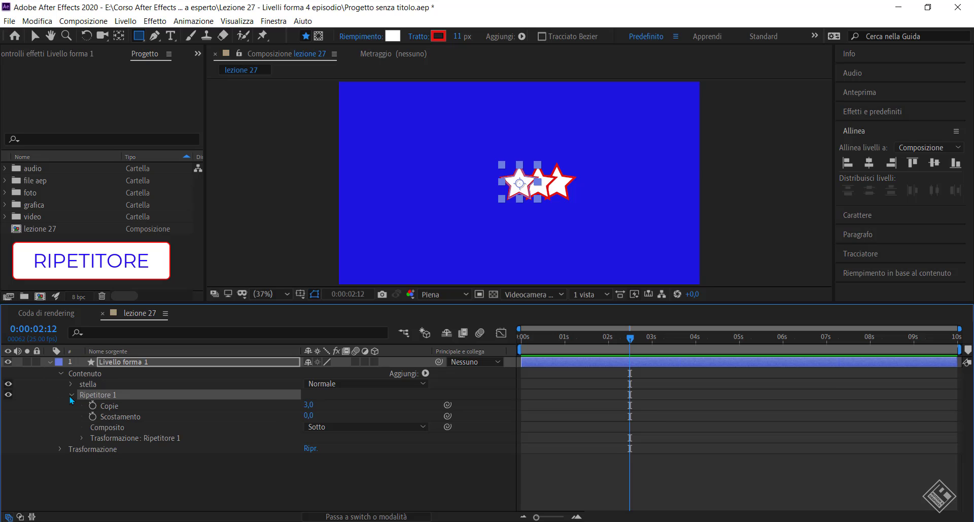
pyautogui.click(112, 408)
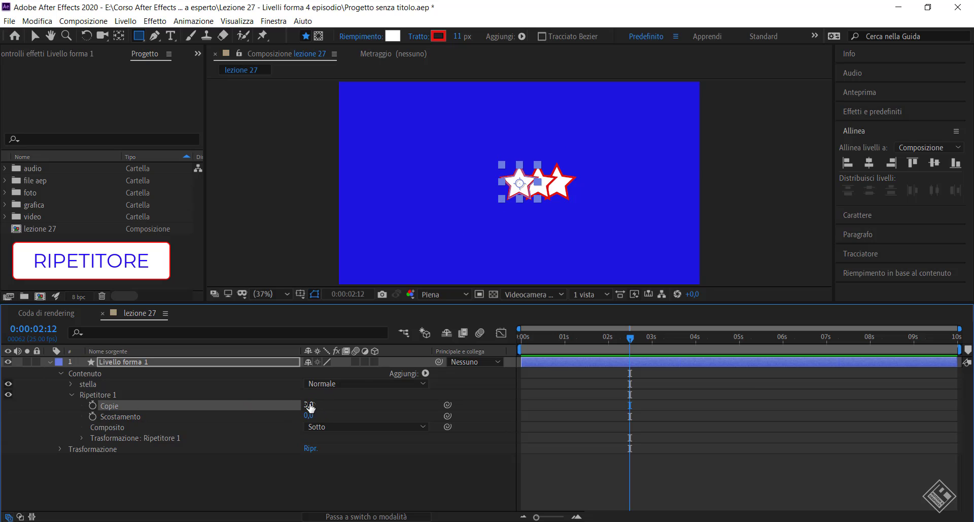
pyautogui.moveTo(309, 404); pyautogui.dragTo(314, 406)
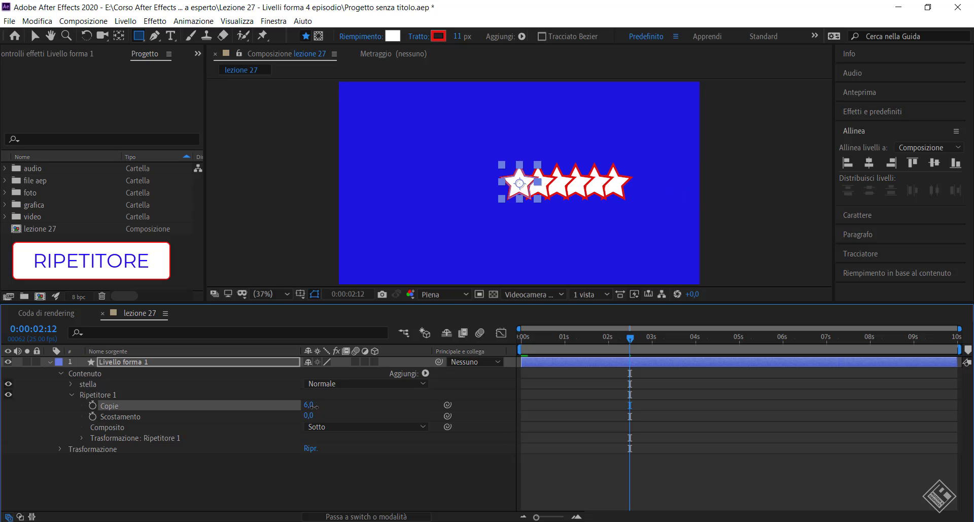
# Step: Try several Scostamento values on the star row, then return the offset to 0
pyautogui.click(120, 418)
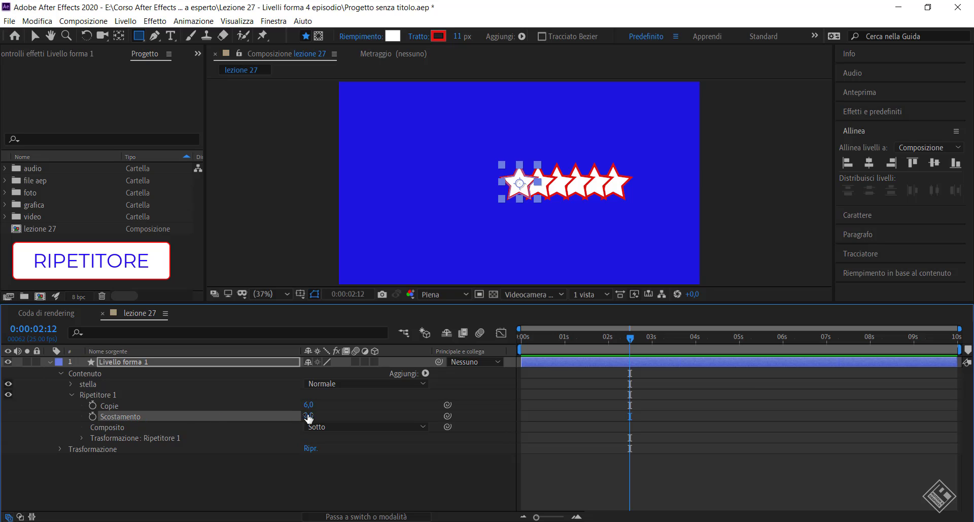
pyautogui.moveTo(308, 416); pyautogui.dragTo(303, 415)
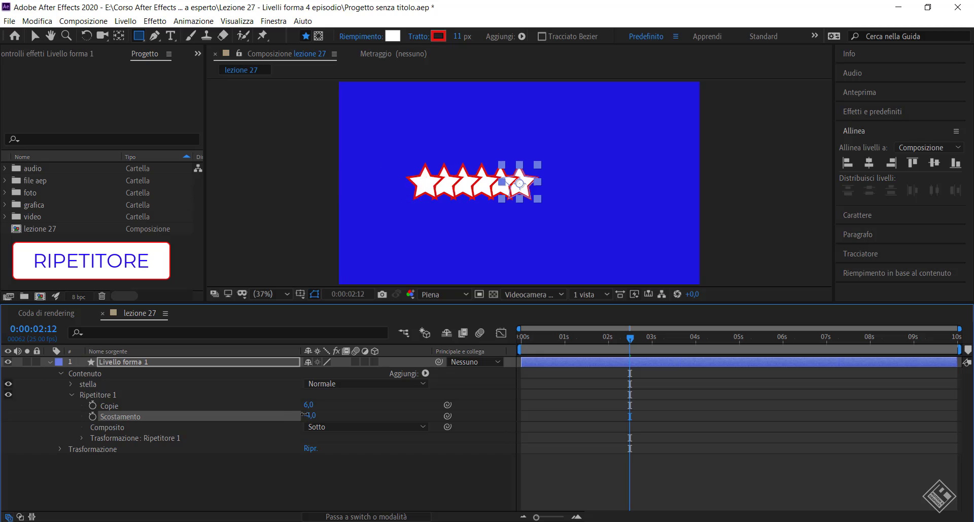
pyautogui.moveTo(304, 415); pyautogui.dragTo(313, 416)
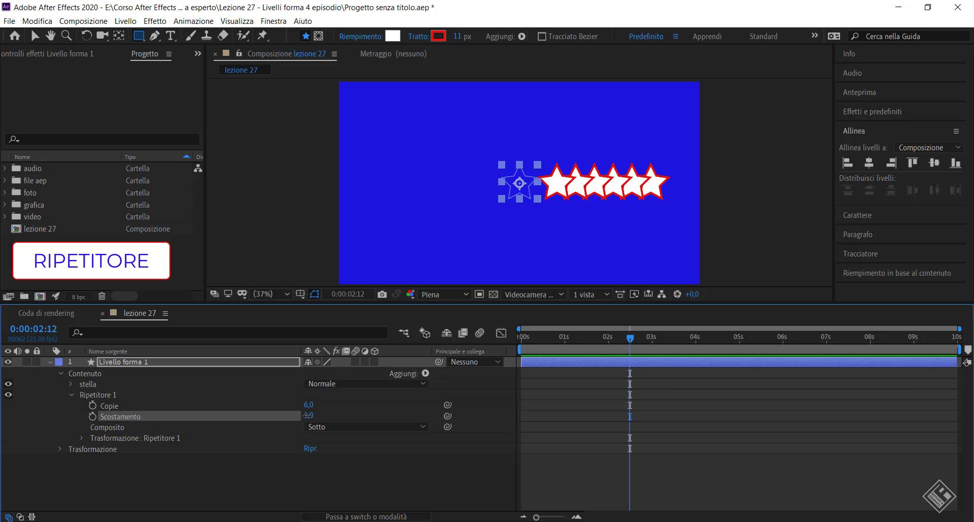
pyautogui.moveTo(307, 415); pyautogui.dragTo(320, 415)
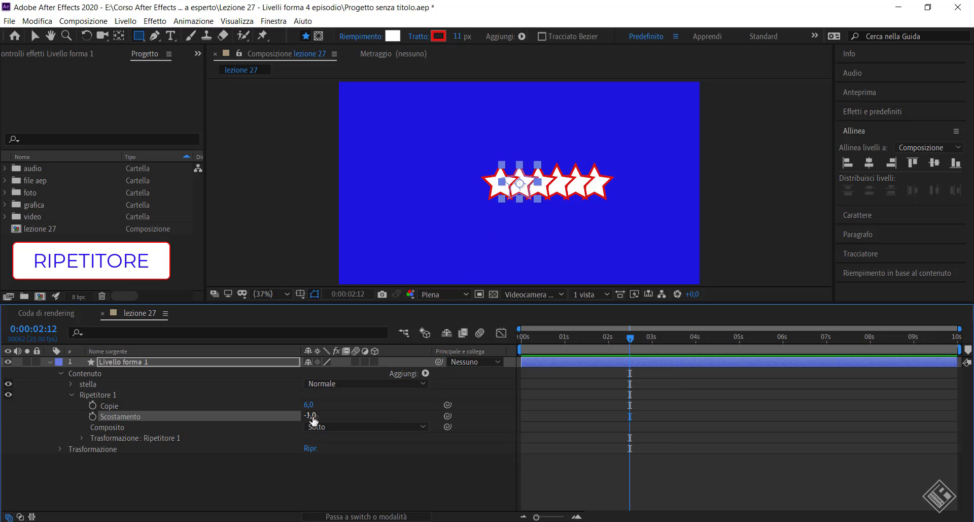
pyautogui.moveTo(309, 415); pyautogui.dragTo(312, 415)
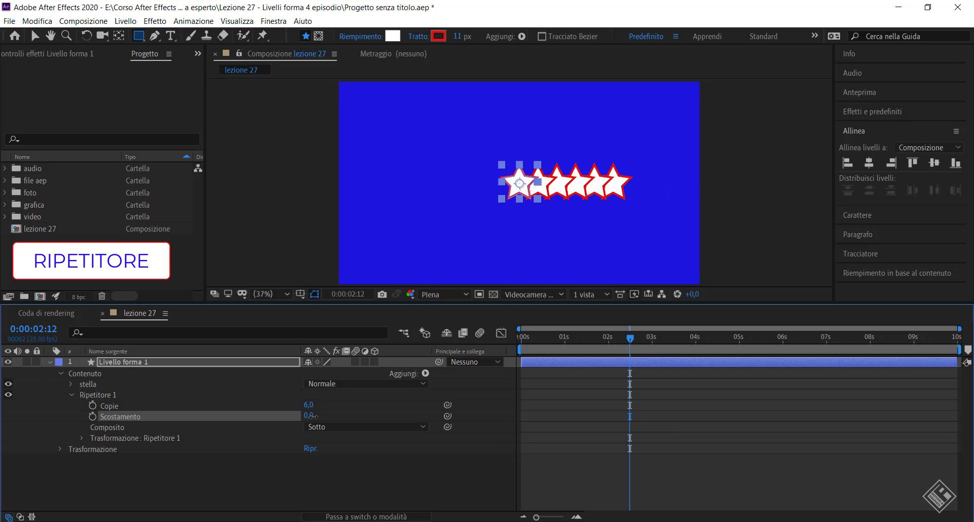
pyautogui.click(169, 426)
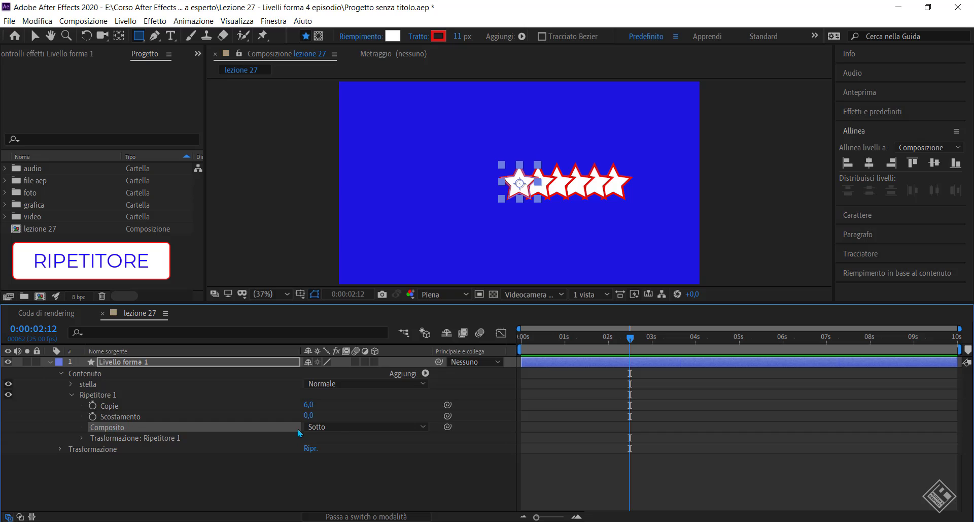
pyautogui.click(408, 429)
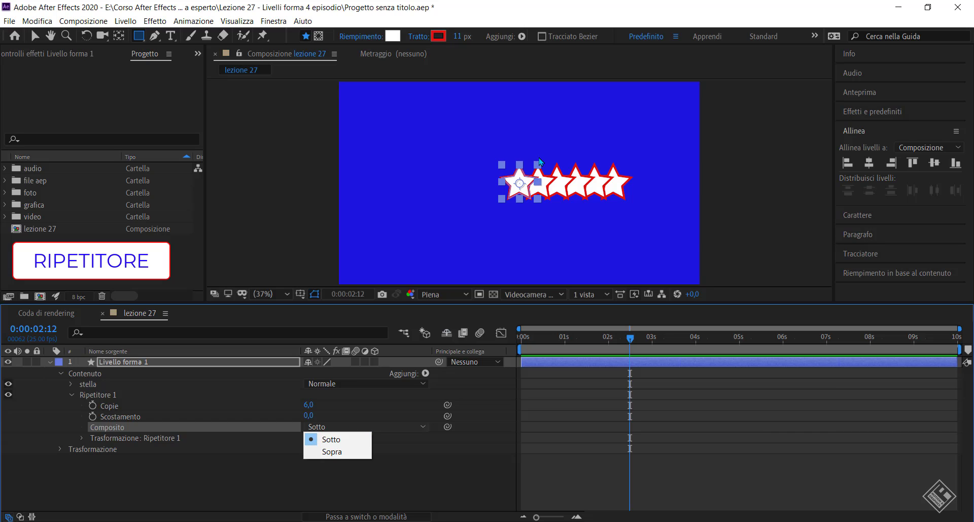
pyautogui.click(551, 188)
pyautogui.scroll(5, 552, 189)
pyautogui.scroll(-3, 609, 185)
pyautogui.scroll(1, 639, 184)
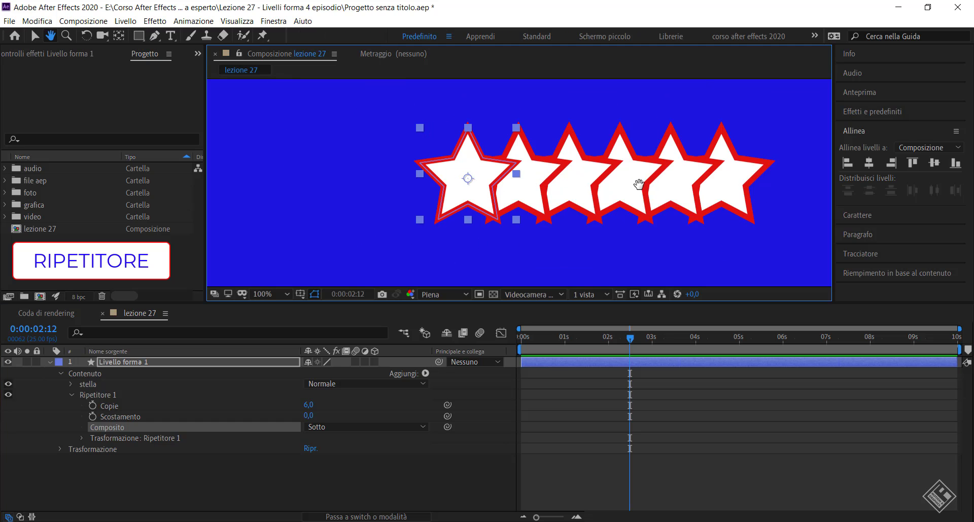
pyautogui.moveTo(639, 184); pyautogui.dragTo(545, 186)
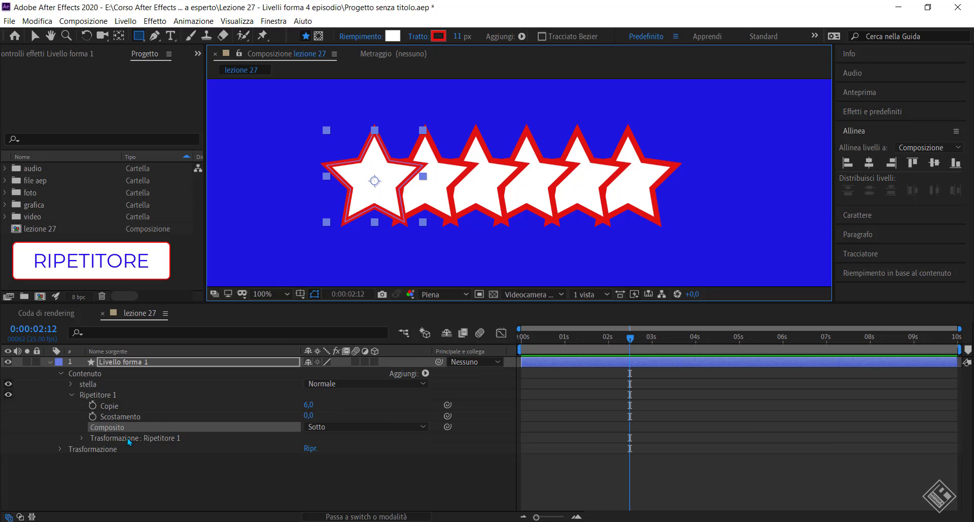
pyautogui.click(343, 427)
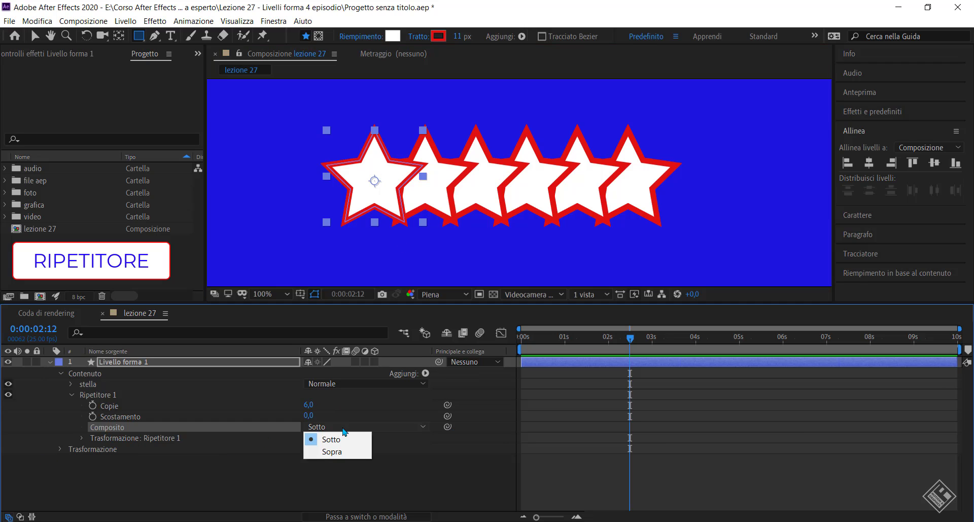
pyautogui.click(333, 453)
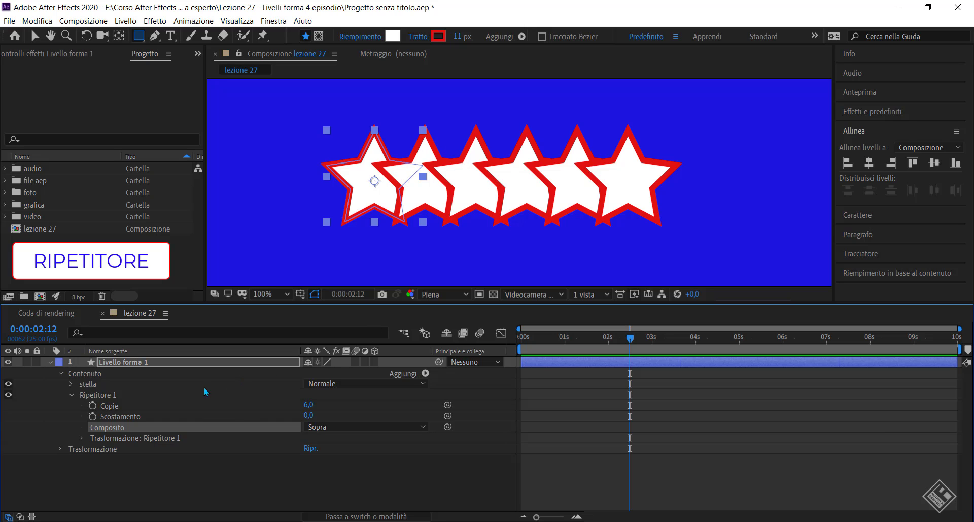
pyautogui.click(338, 428)
pyautogui.click(339, 439)
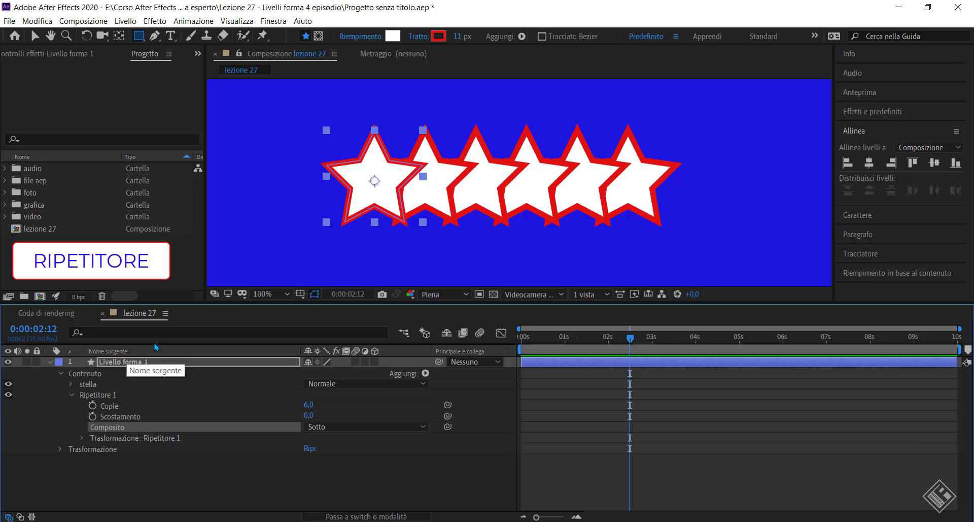
pyautogui.click(264, 294)
pyautogui.click(273, 70)
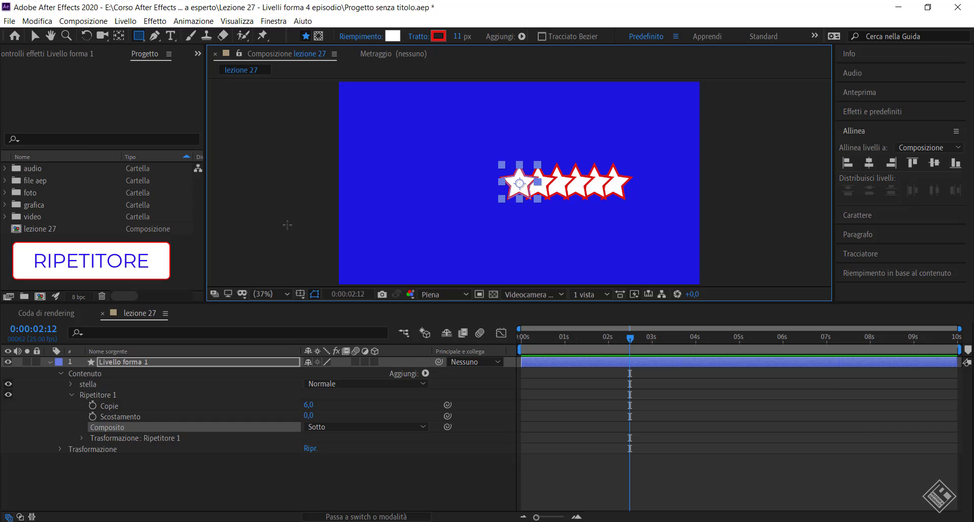
# Step: Collapse Ripetitore 1 and expand the stella group's transform properties
pyautogui.click(76, 450)
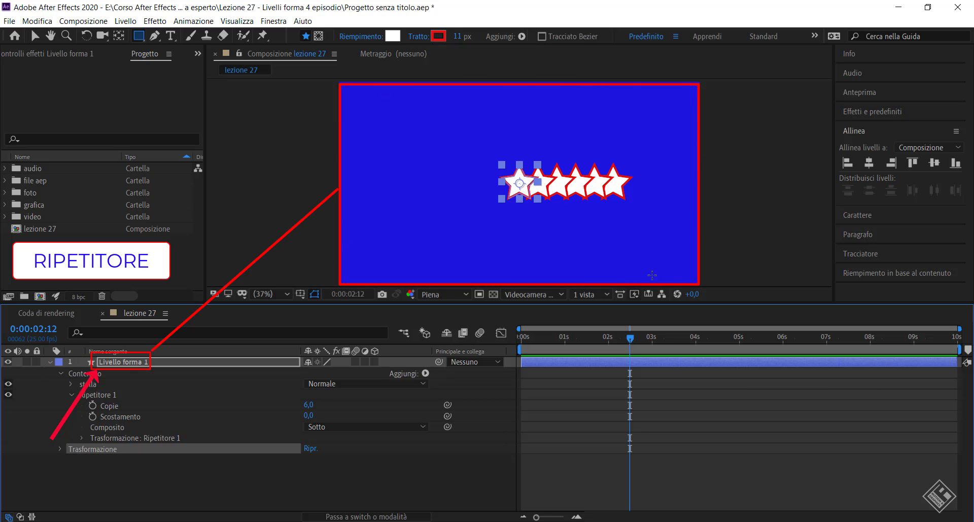
pyautogui.click(72, 394)
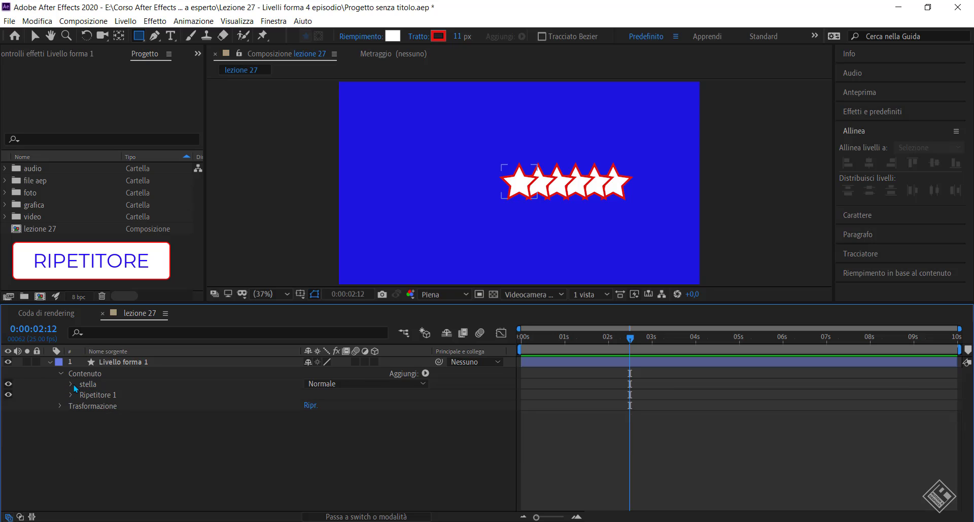
pyautogui.click(71, 384)
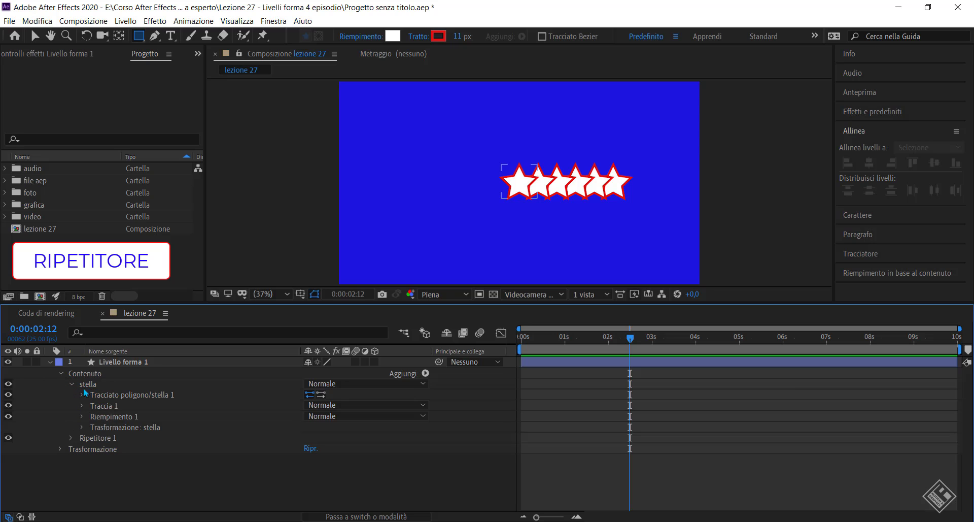
pyautogui.click(118, 429)
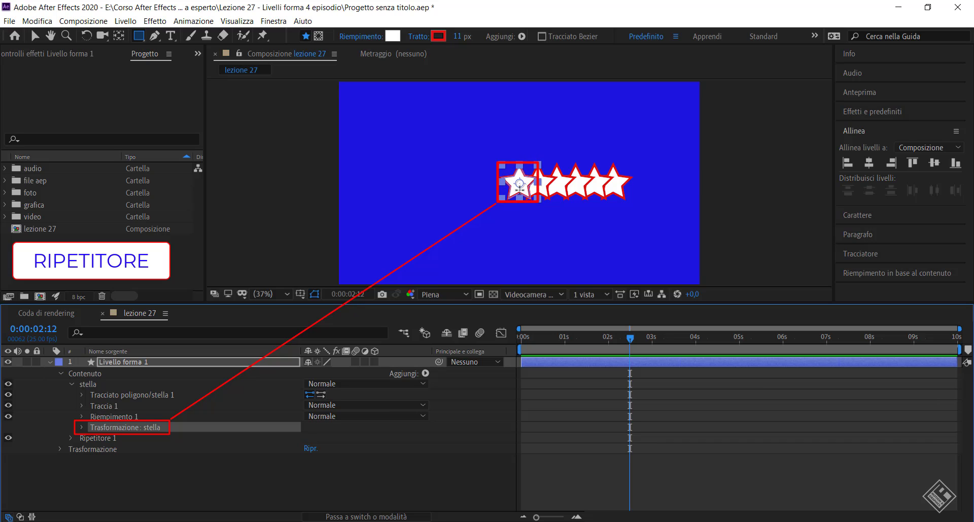
# Step: Collapse stella and expand Ripetitore 1's Trasformazione: Ripetitore 1 settings
pyautogui.click(71, 383)
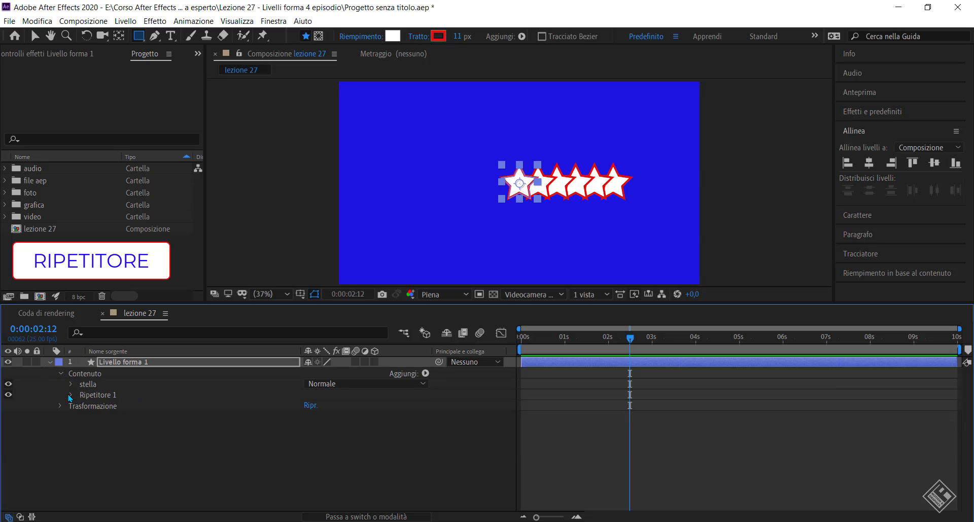
pyautogui.click(70, 395)
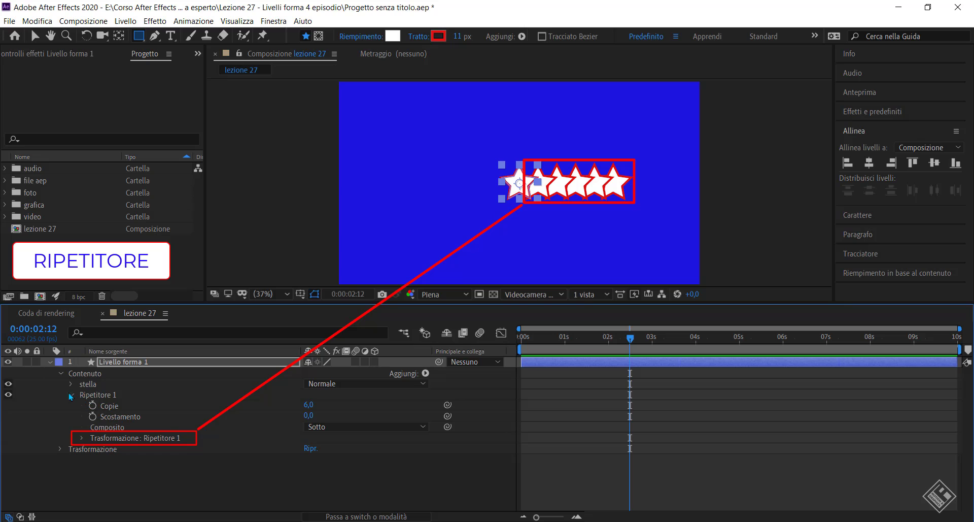
pyautogui.click(82, 438)
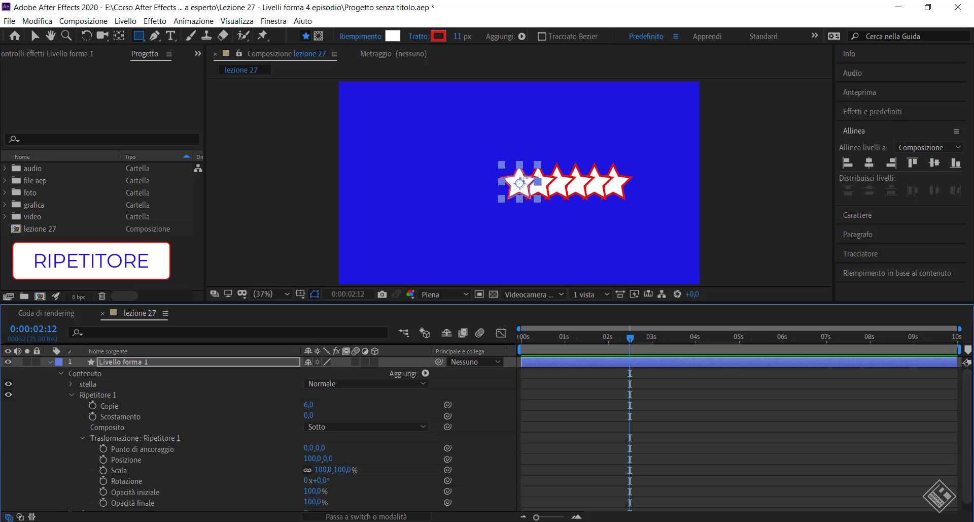
# Step: Move the stella group to position -470,0, -270,5 and scale it to 45%
pyautogui.click(71, 384)
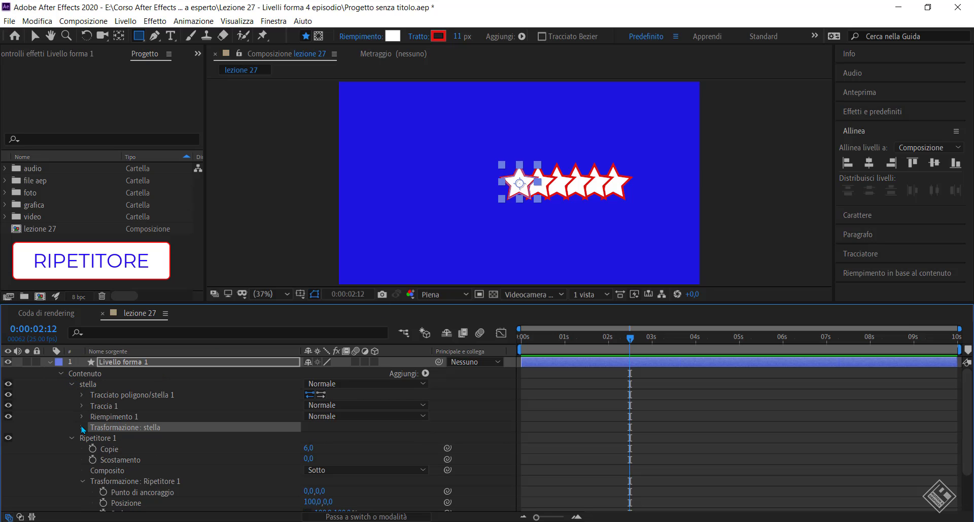
pyautogui.click(104, 432)
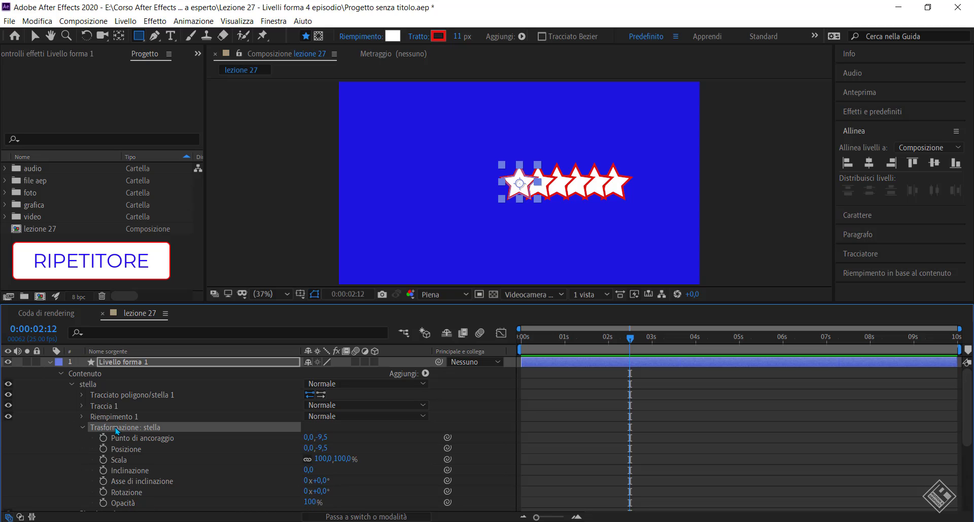
pyautogui.moveTo(308, 448)
pyautogui.mouseDown()
pyautogui.moveTo(294, 458)
pyautogui.moveTo(284, 450)
pyautogui.moveTo(268, 473)
pyautogui.mouseUp()
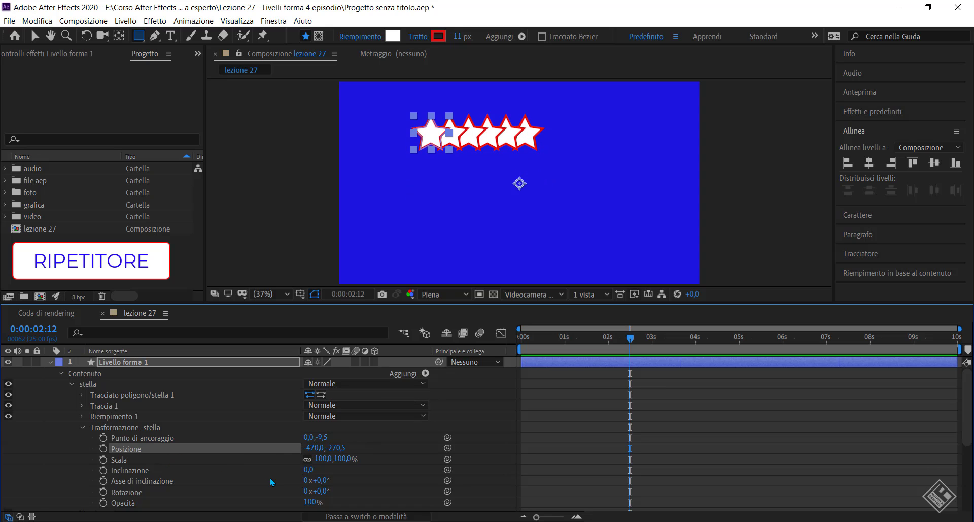
pyautogui.moveTo(320, 458); pyautogui.dragTo(285, 457)
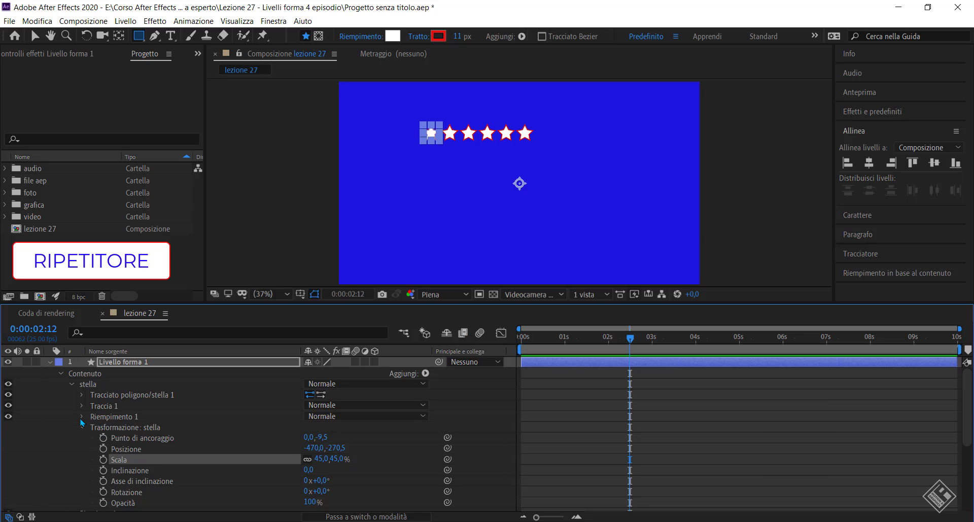
pyautogui.click(72, 384)
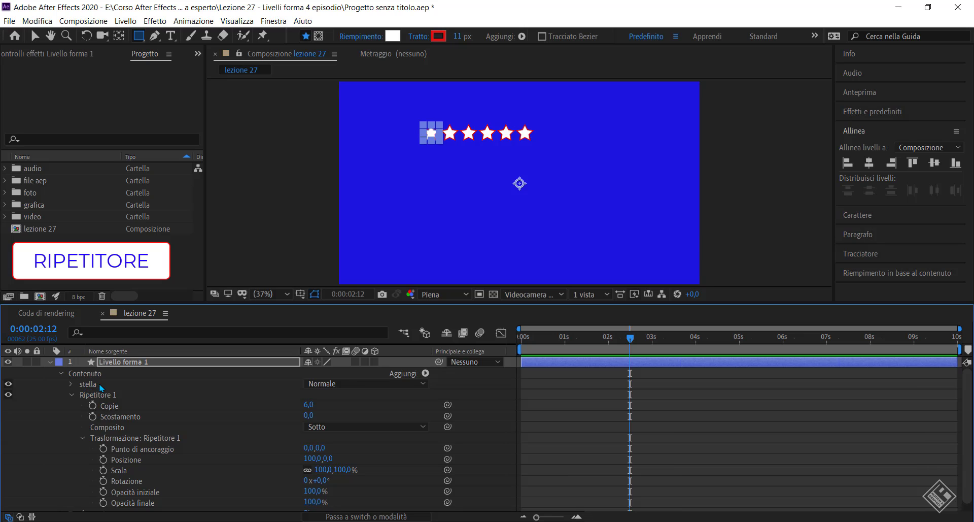
pyautogui.click(121, 441)
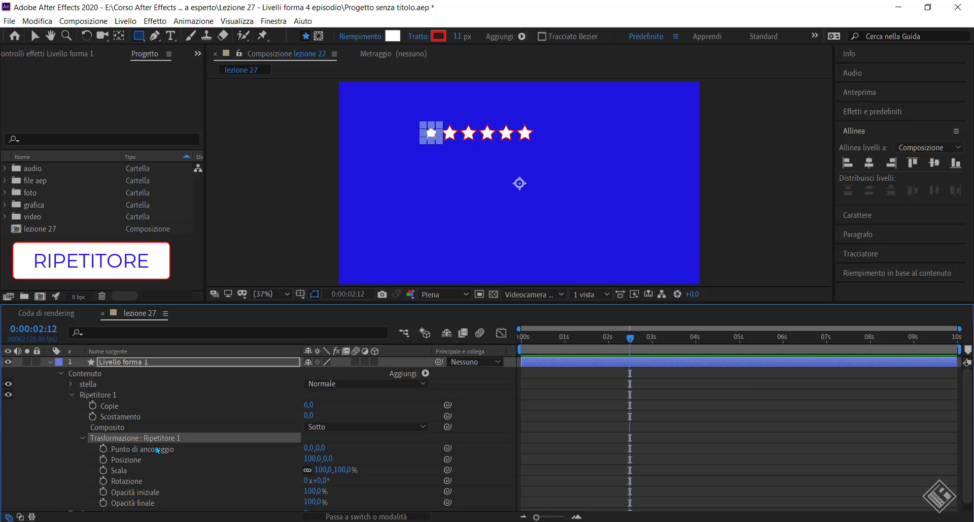
pyautogui.scroll(-1, 161, 463)
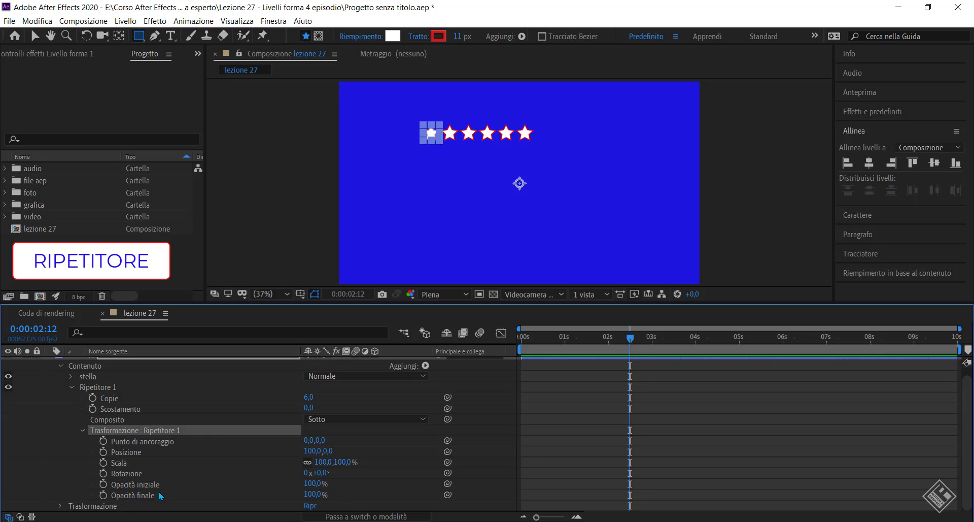
pyautogui.click(120, 444)
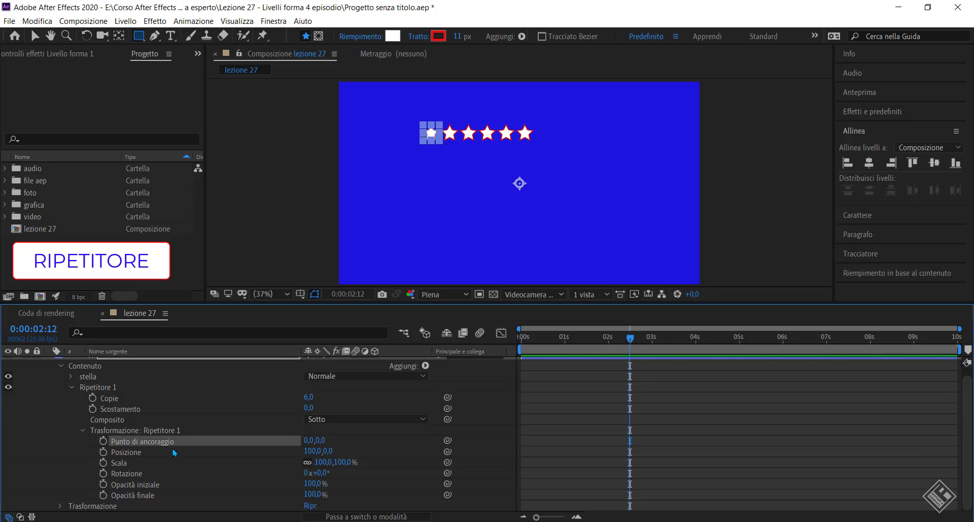
pyautogui.click(126, 454)
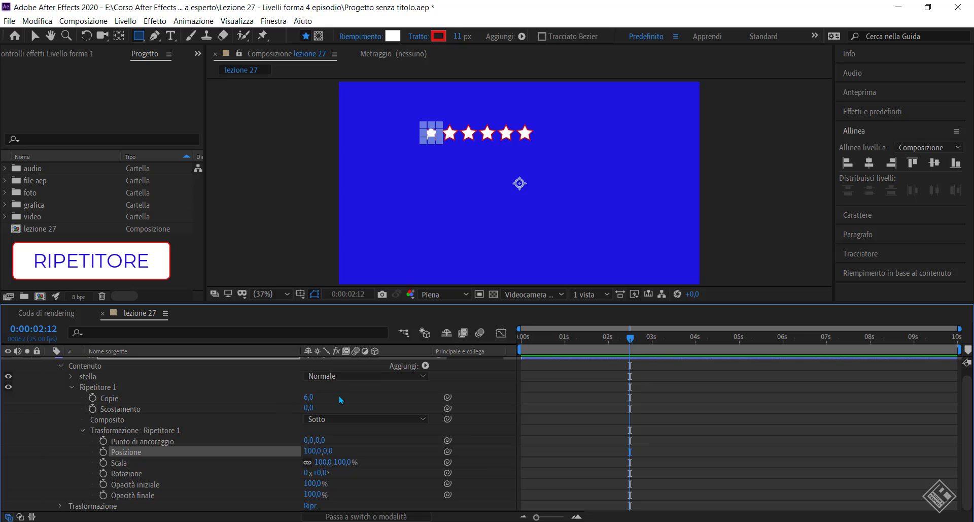
pyautogui.click(454, 123)
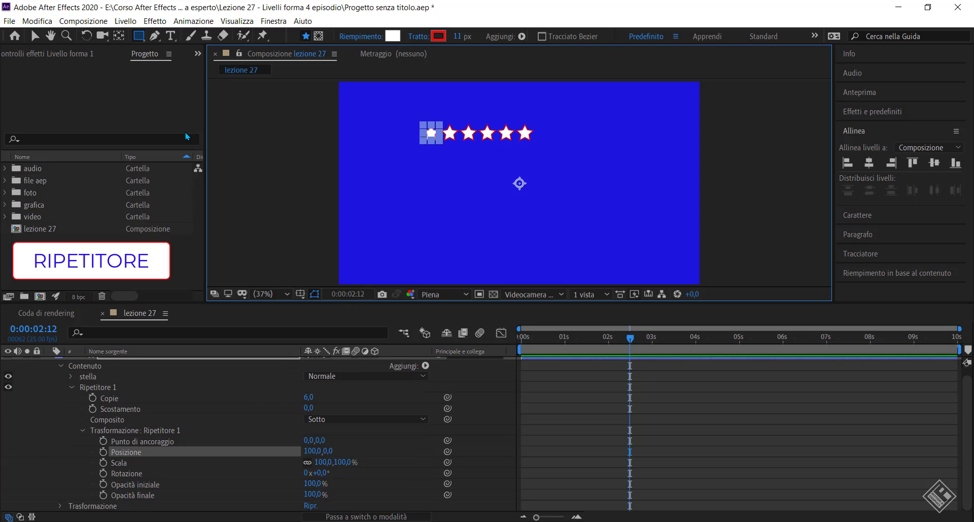
pyautogui.click(35, 37)
pyautogui.click(424, 208)
pyautogui.click(431, 140)
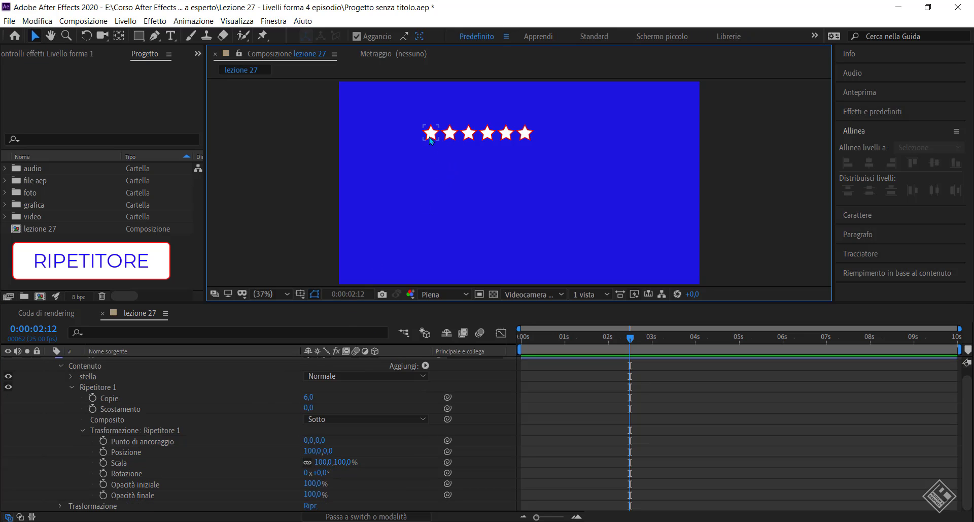
pyautogui.click(556, 135)
pyautogui.click(160, 451)
pyautogui.click(184, 452)
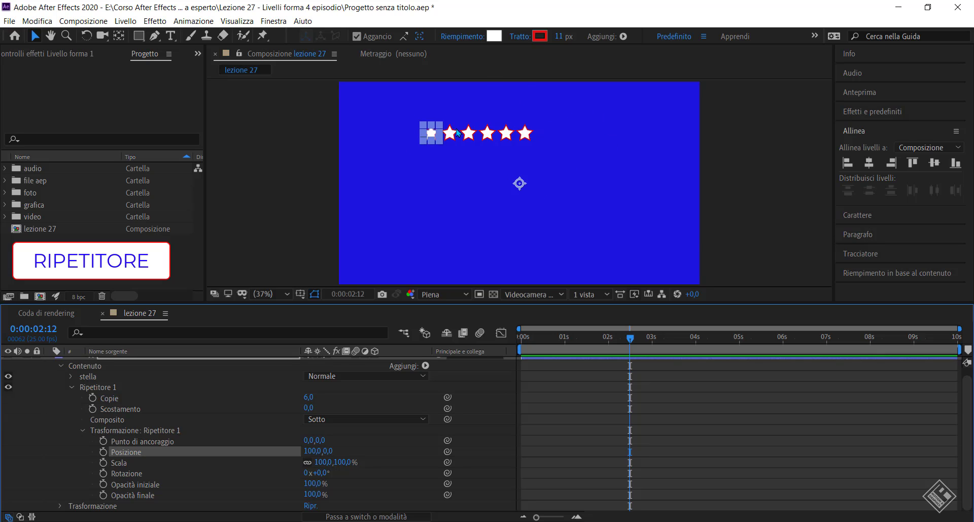
pyautogui.click(96, 379)
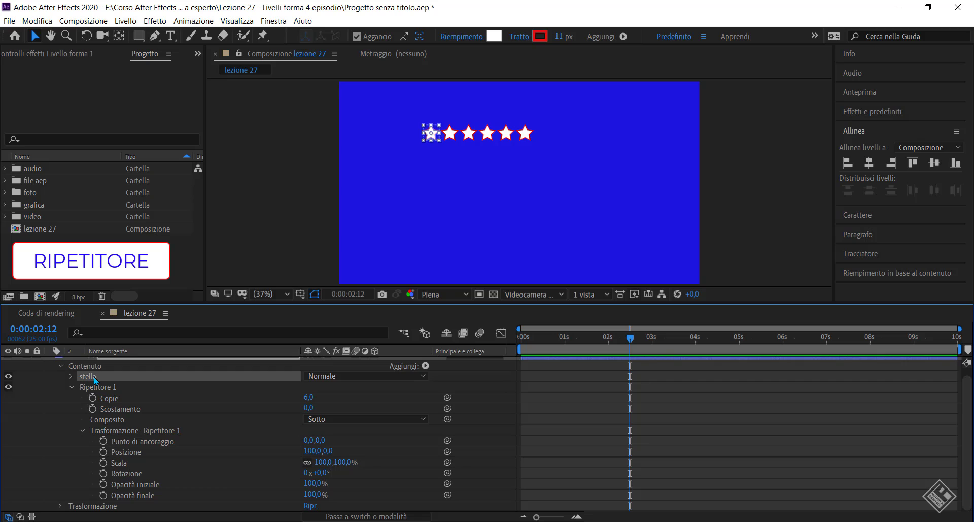
pyautogui.click(109, 391)
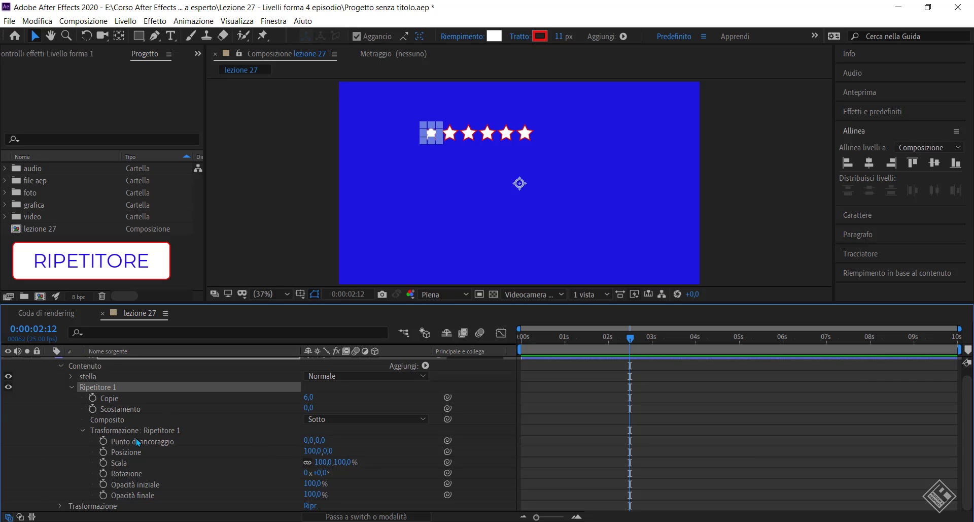
pyautogui.click(144, 453)
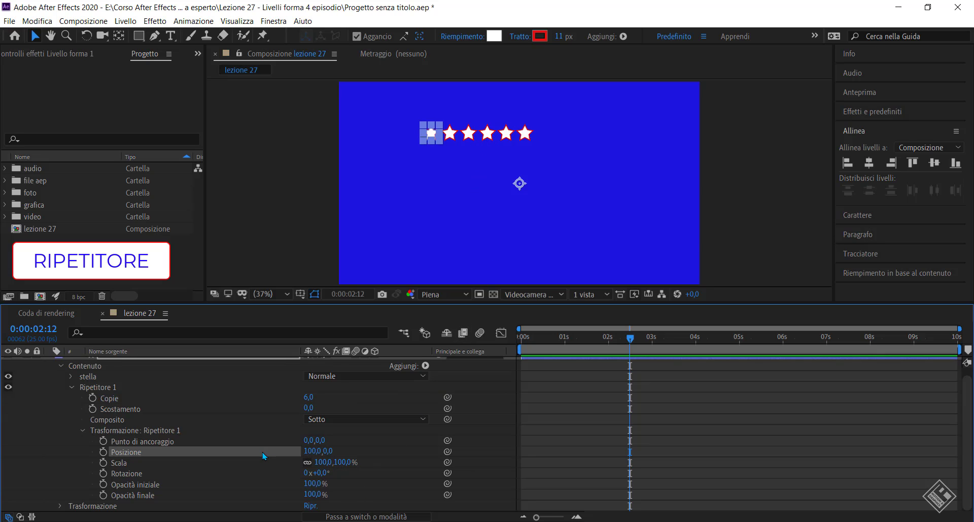
# Step: Scrub Ripetitore 1's Posizione X back and forth, then set it to 0
pyautogui.moveTo(311, 453); pyautogui.dragTo(393, 447)
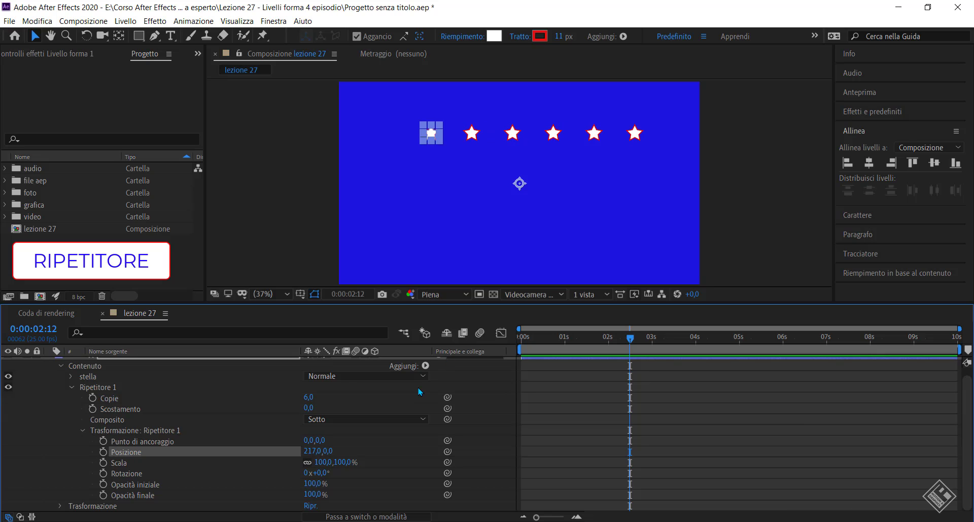
pyautogui.moveTo(311, 450); pyautogui.dragTo(198, 455)
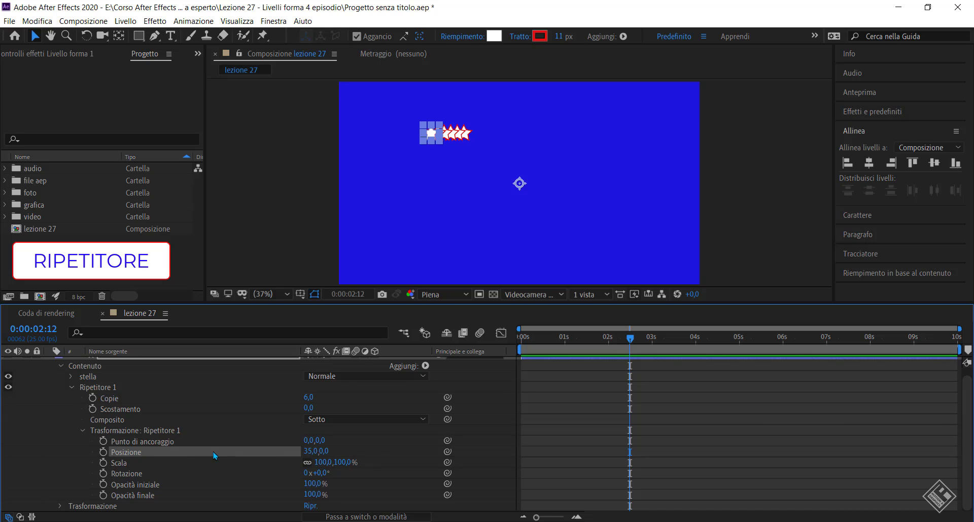
pyautogui.click(307, 451)
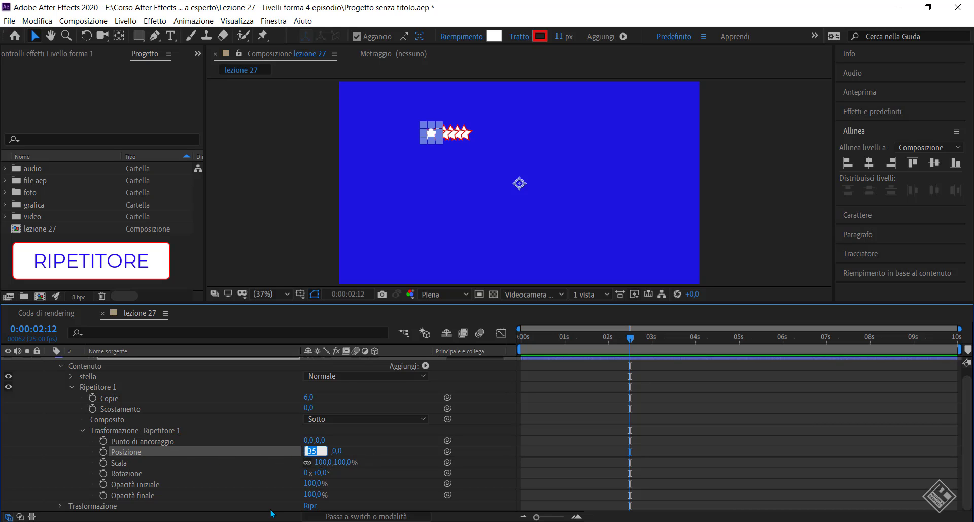
pyautogui.write('0')
pyautogui.press('Return')
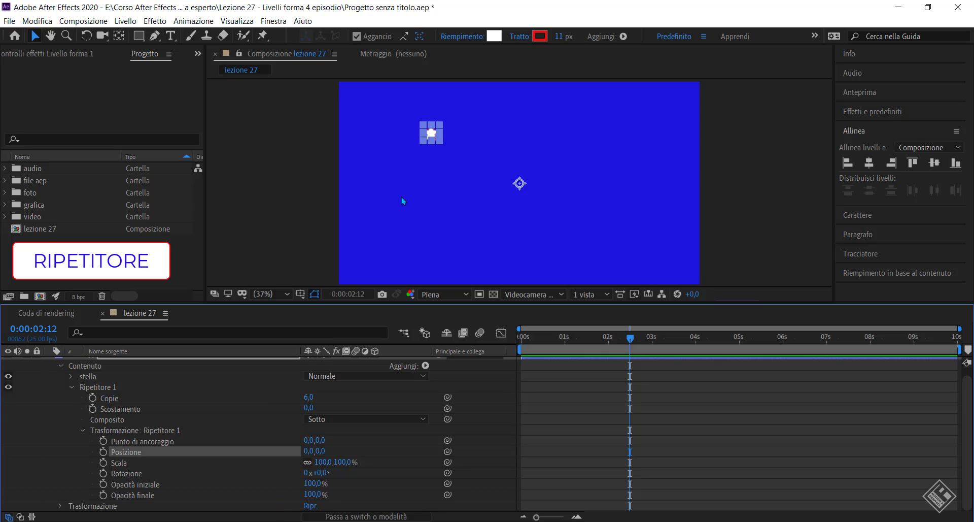
pyautogui.click(404, 201)
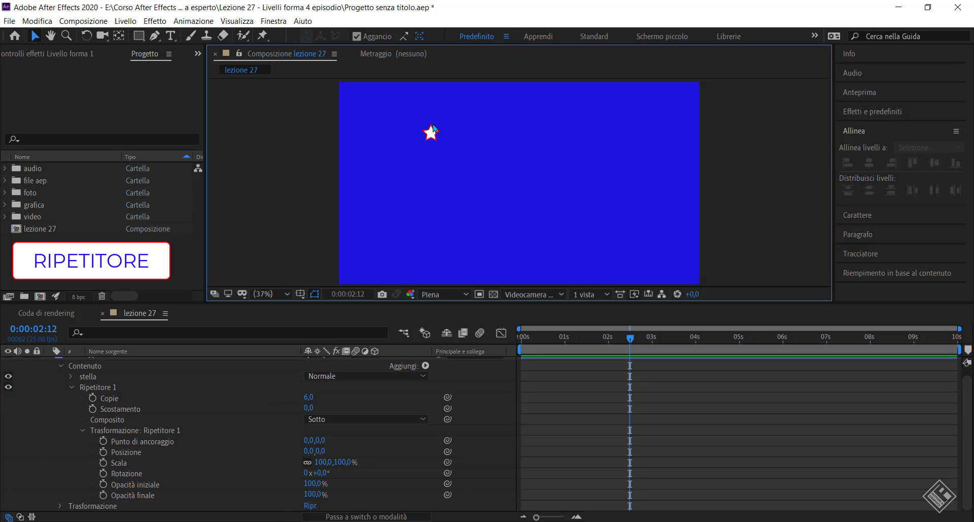
pyautogui.scroll(4, 426, 135)
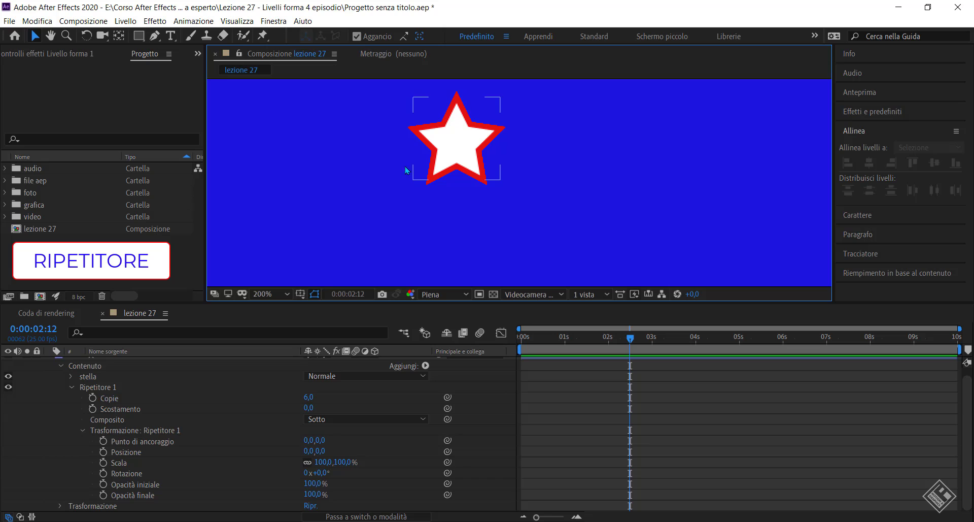
pyautogui.scroll(-2, 477, 158)
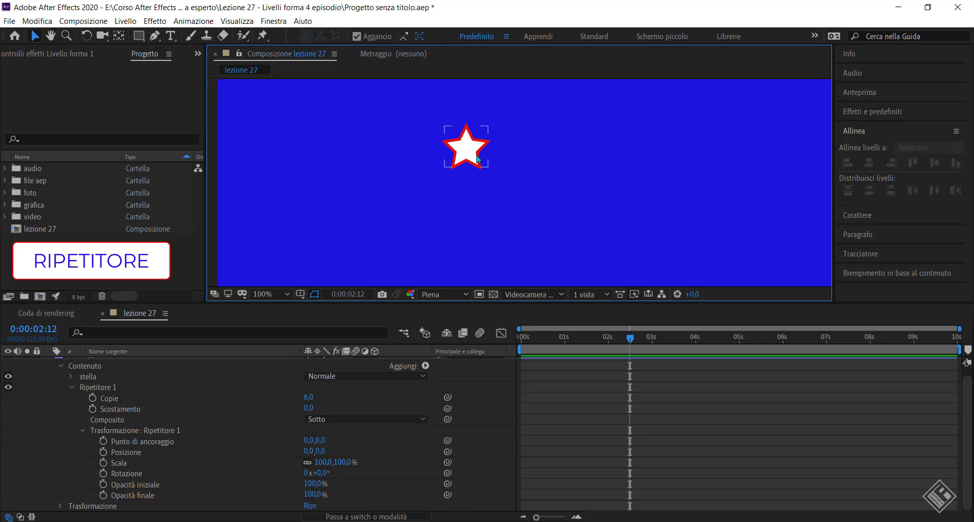
pyautogui.hotkey('shift', '/')
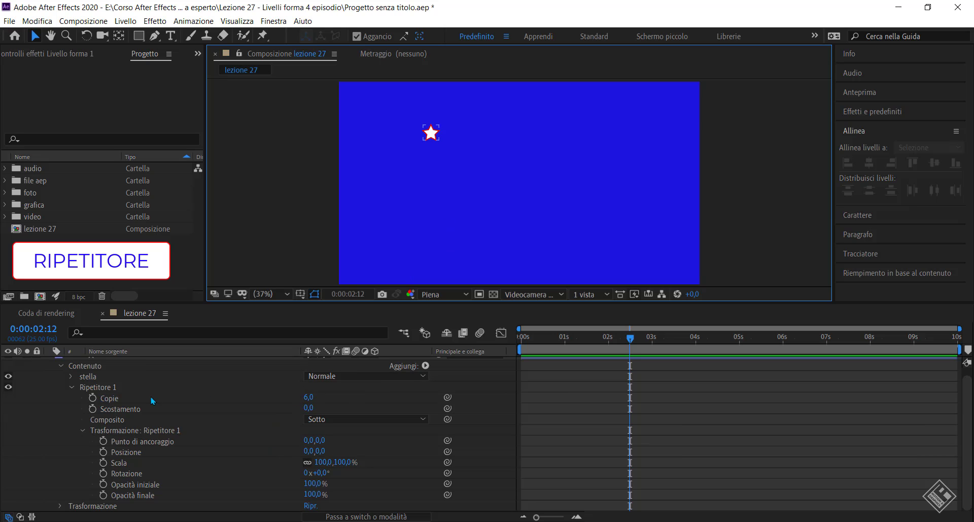
# Step: Set Ripetitore 1's Copie to 15 and deselect the shape layer
pyautogui.click(308, 397)
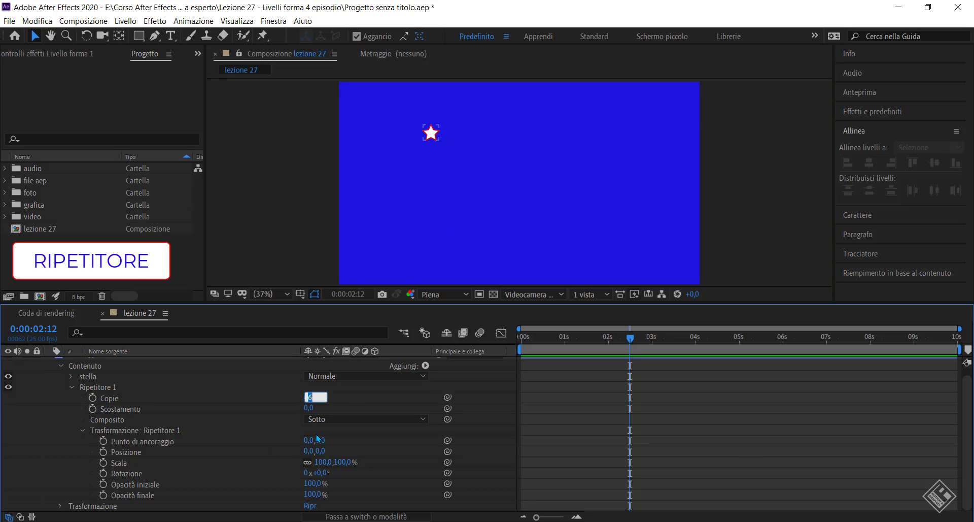
pyautogui.write('15')
pyautogui.press('Return')
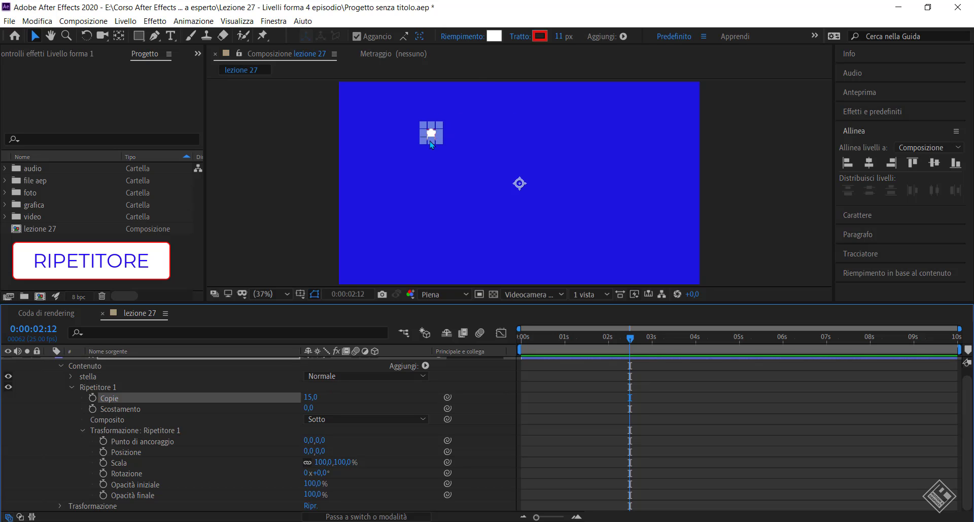
pyautogui.click(420, 244)
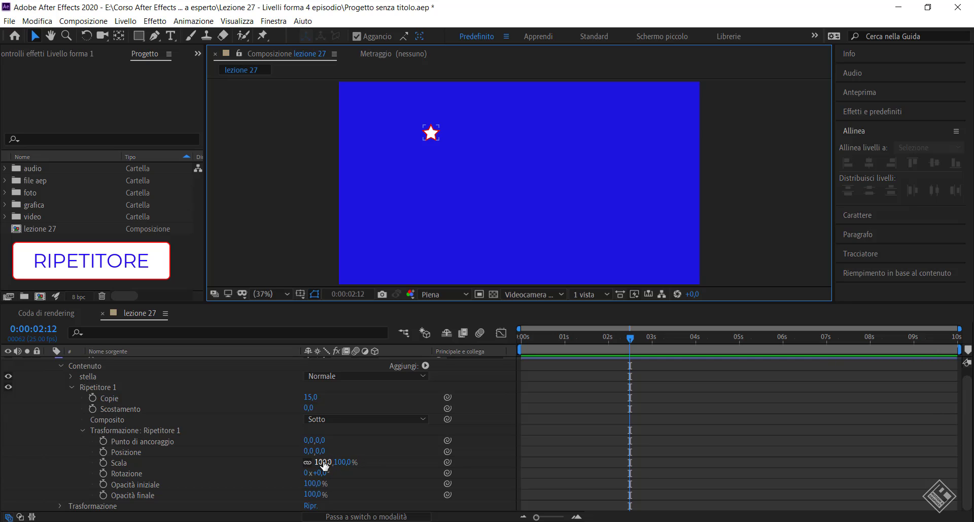
pyautogui.moveTo(324, 464); pyautogui.dragTo(314, 461)
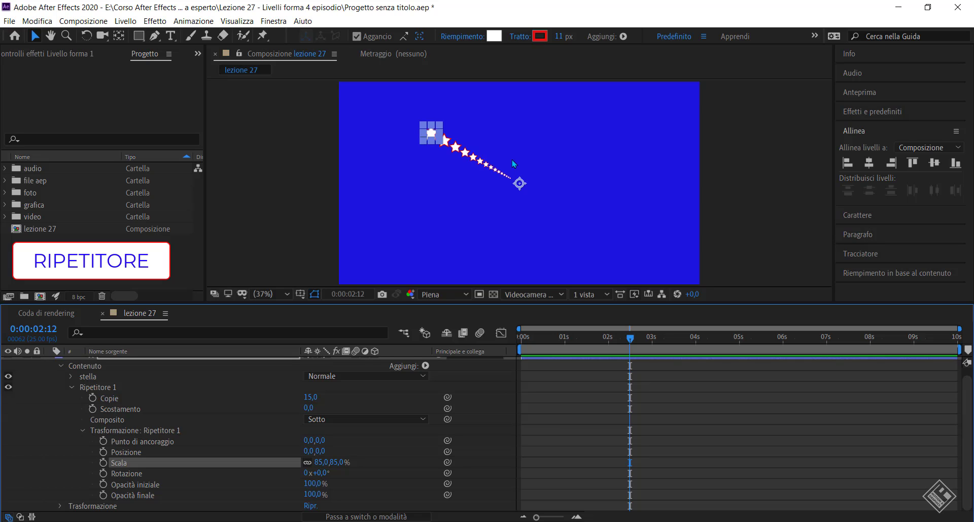
pyautogui.click(100, 387)
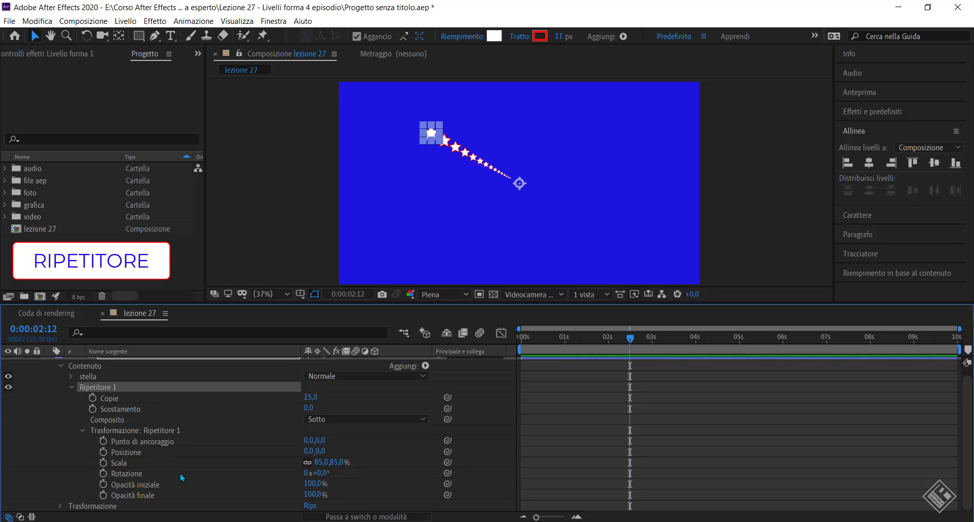
pyautogui.click(122, 462)
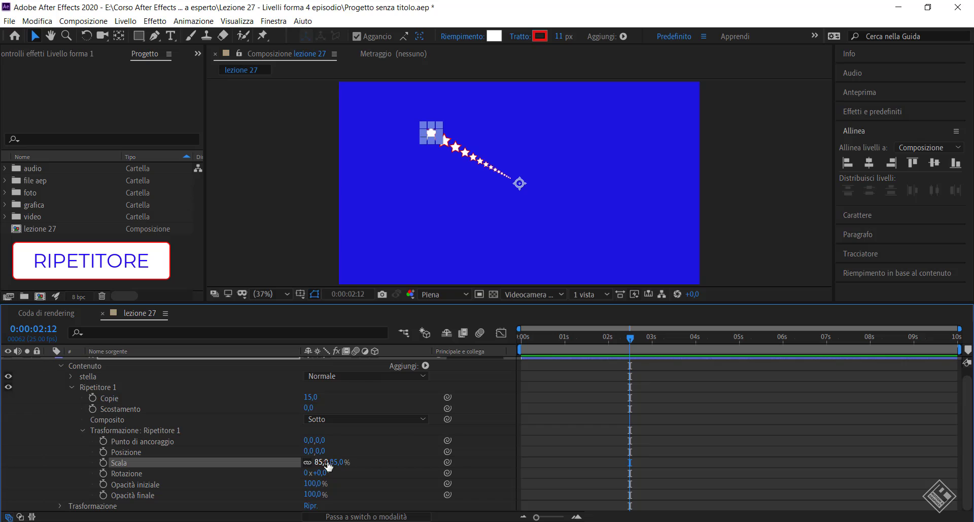
pyautogui.click(425, 136)
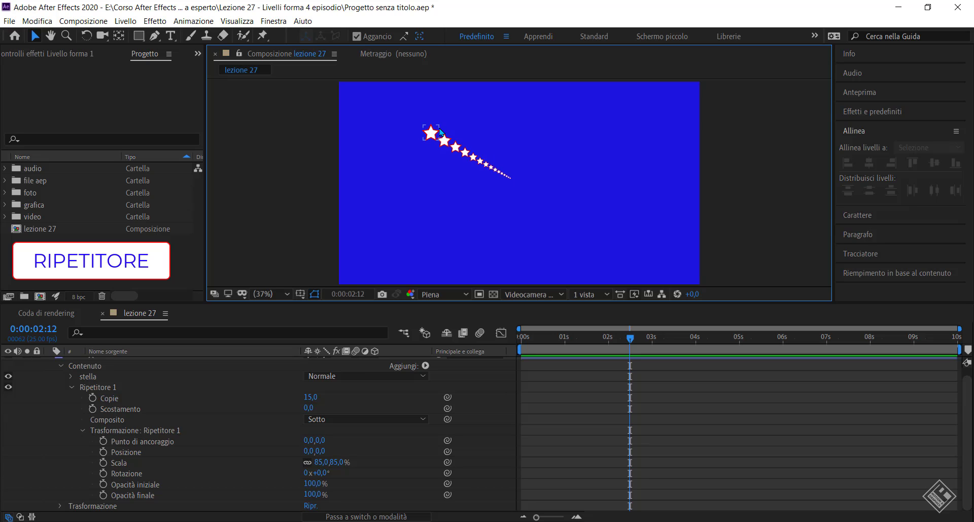
pyautogui.scroll(3, 430, 136)
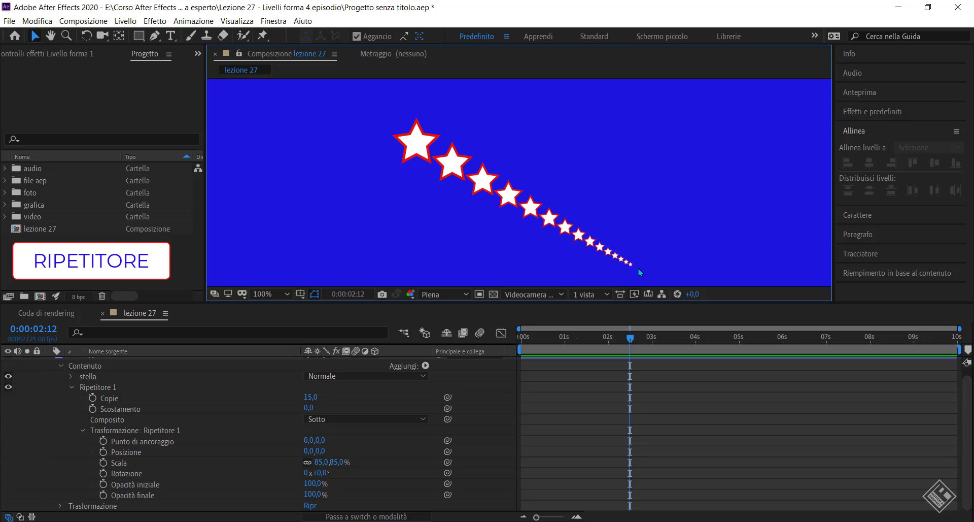
pyautogui.scroll(-2, 458, 217)
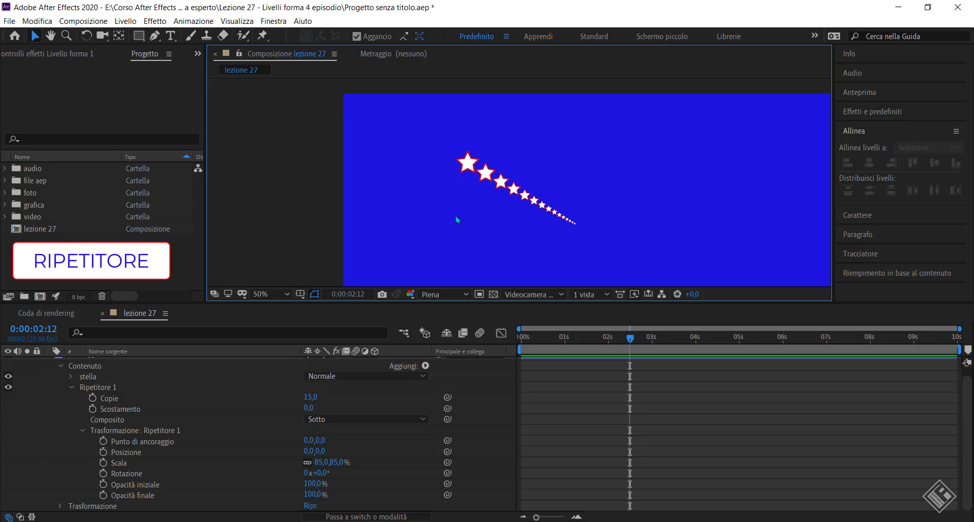
pyautogui.click(269, 294)
pyautogui.click(283, 71)
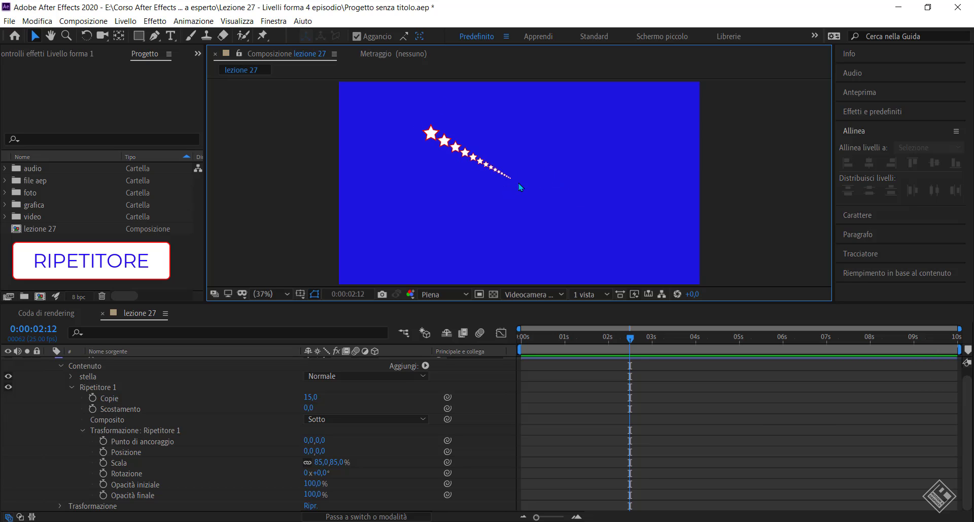
pyautogui.click(104, 367)
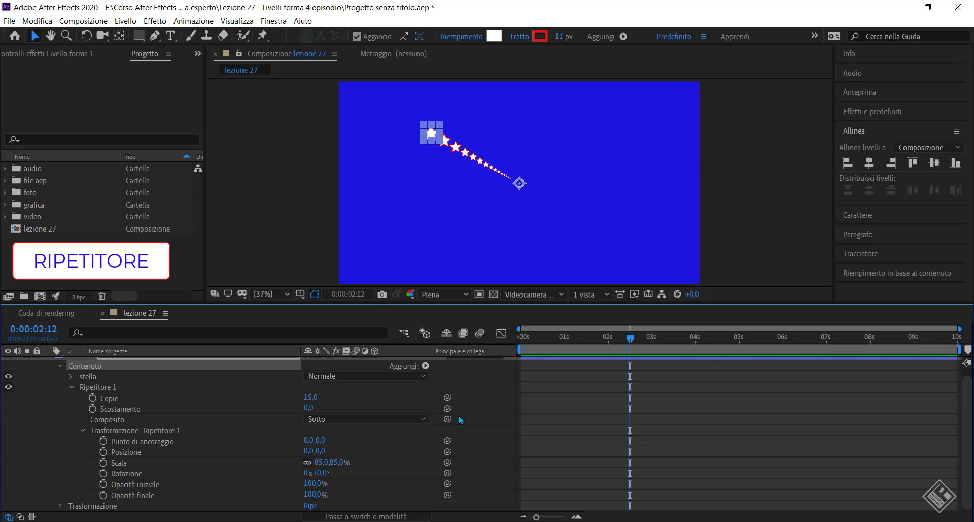
pyautogui.moveTo(320, 462); pyautogui.dragTo(274, 468)
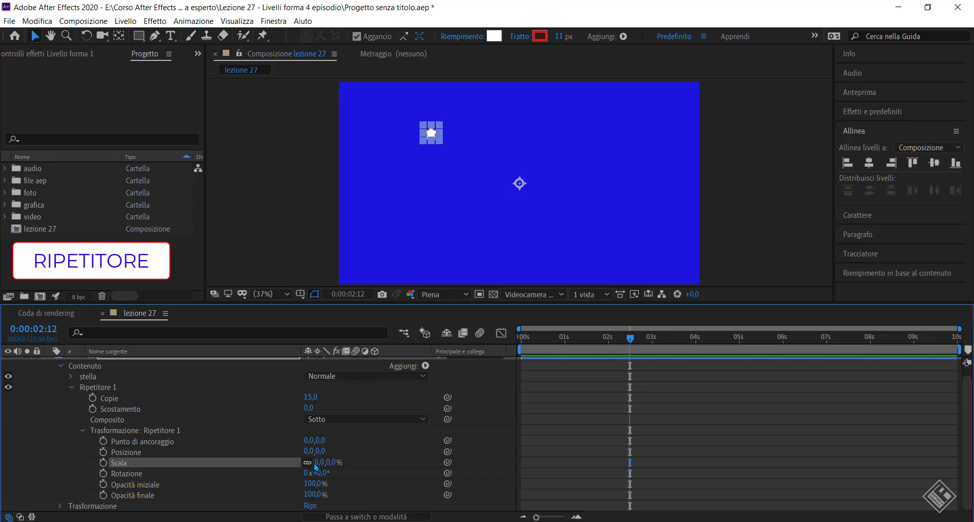
pyautogui.moveTo(318, 462); pyautogui.dragTo(381, 459)
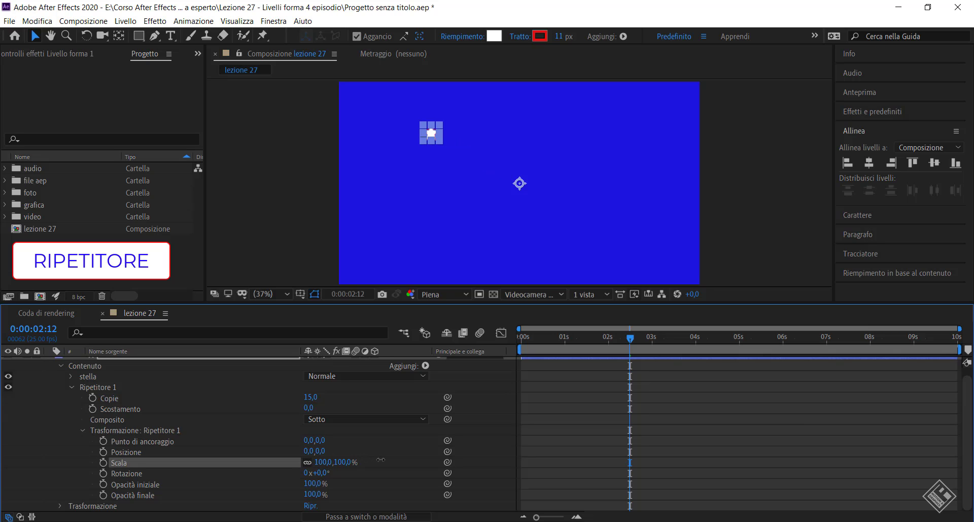
pyautogui.moveTo(380, 459); pyautogui.dragTo(384, 459)
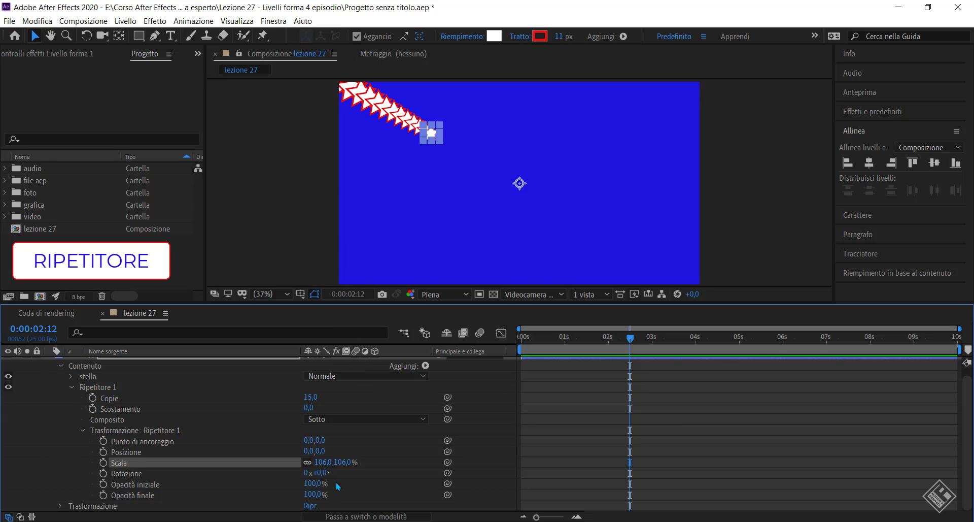
pyautogui.moveTo(321, 461)
pyautogui.mouseDown()
pyautogui.moveTo(269, 460)
pyautogui.moveTo(335, 466)
pyautogui.mouseUp()
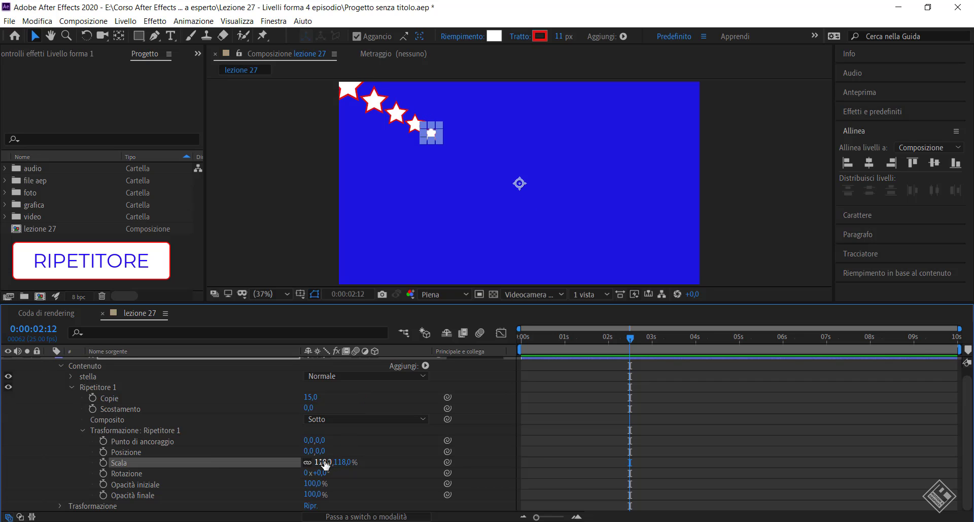
pyautogui.moveTo(325, 462)
pyautogui.mouseDown()
pyautogui.moveTo(345, 461)
pyautogui.moveTo(294, 451)
pyautogui.mouseUp()
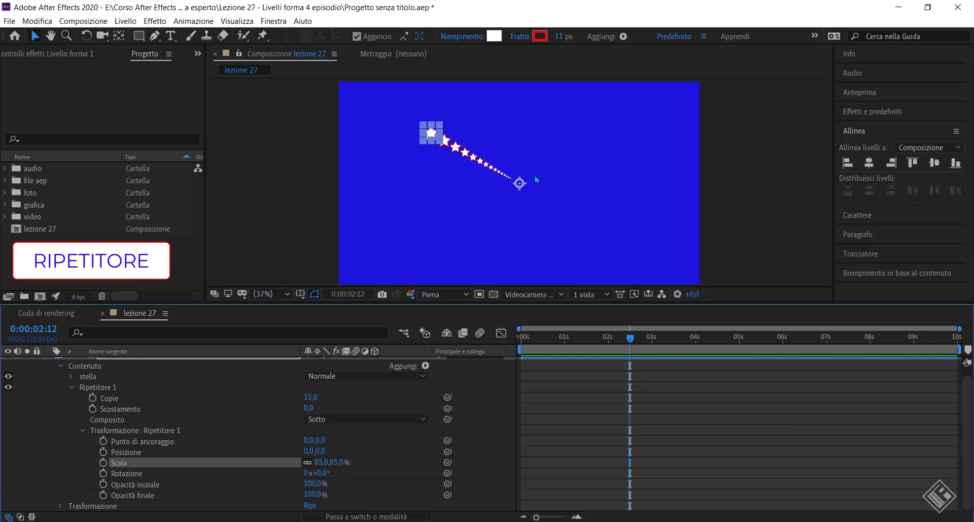
# Step: With Pan Behind, drag the layer anchor to the upper right; scrub Repeater Scala to 83%
pyautogui.click(120, 38)
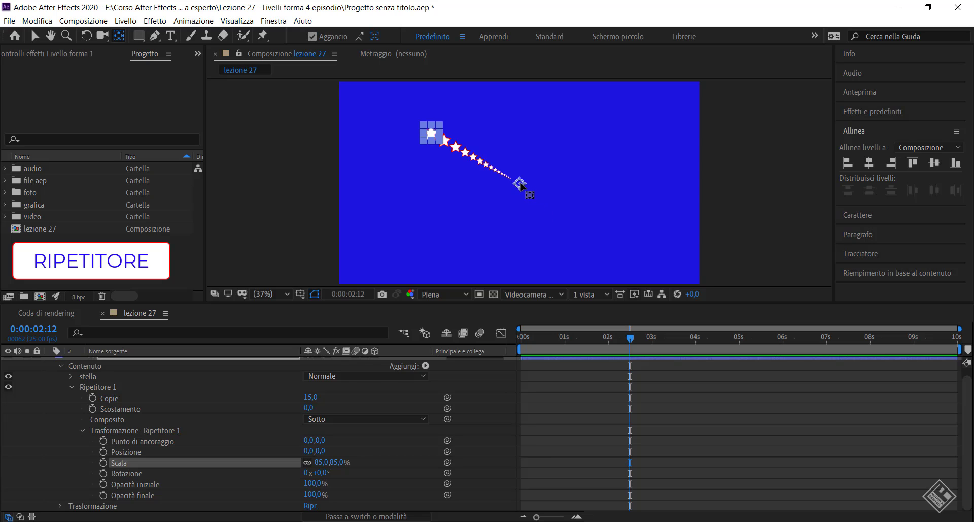
pyautogui.moveTo(521, 185); pyautogui.dragTo(620, 140)
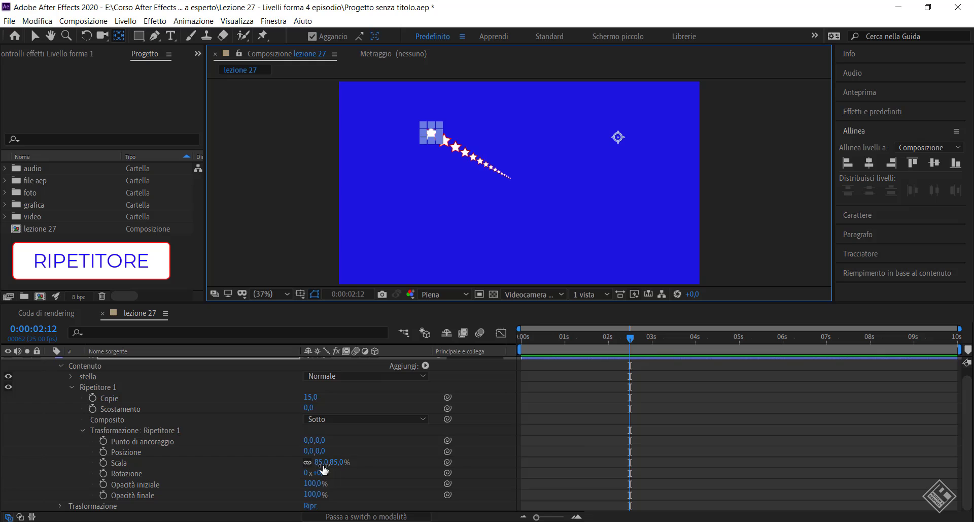
pyautogui.moveTo(322, 466)
pyautogui.mouseDown()
pyautogui.moveTo(344, 472)
pyautogui.moveTo(329, 472)
pyautogui.mouseUp()
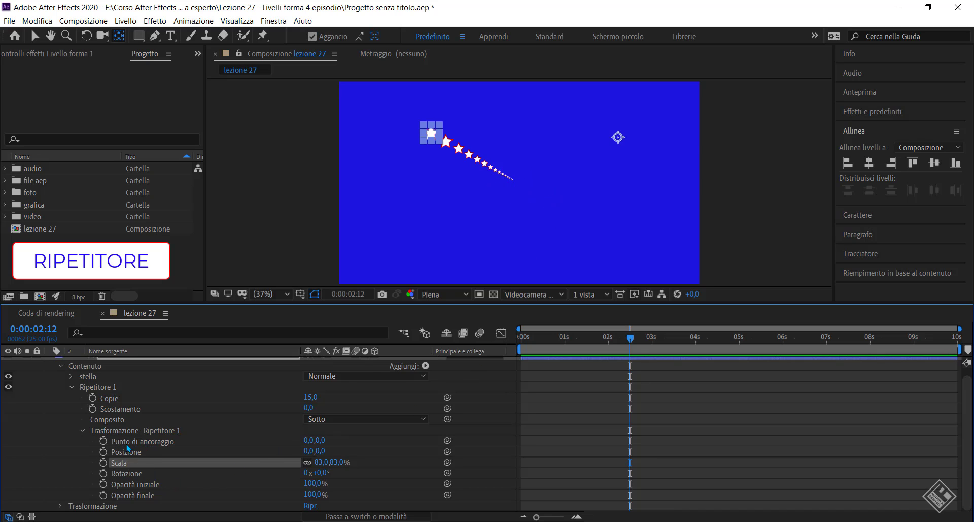
pyautogui.click(136, 442)
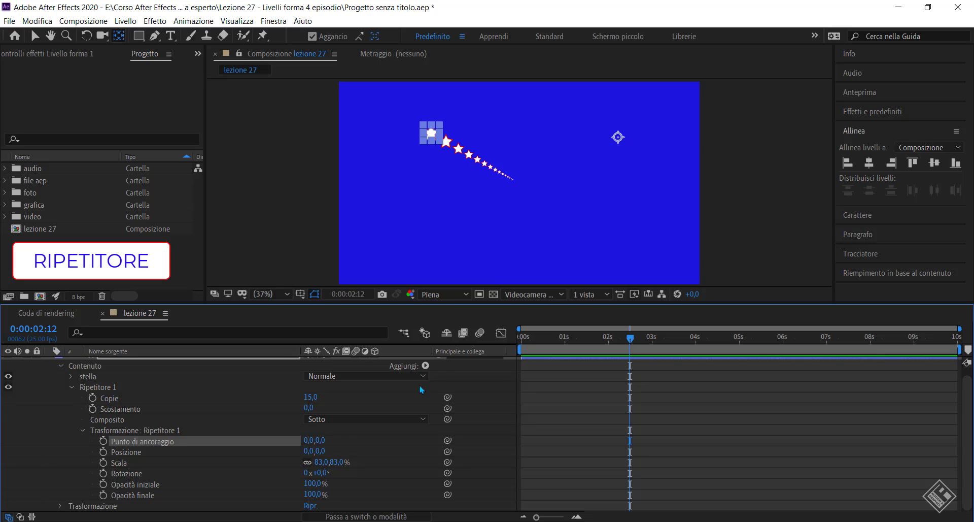
# Step: Test the Repeater's anchor point and scale, then undo back to anchor 0,0 and scale 85%
pyautogui.moveTo(308, 439)
pyautogui.mouseDown()
pyautogui.moveTo(535, 445)
pyautogui.moveTo(355, 459)
pyautogui.moveTo(181, 444)
pyautogui.moveTo(195, 455)
pyautogui.mouseUp()
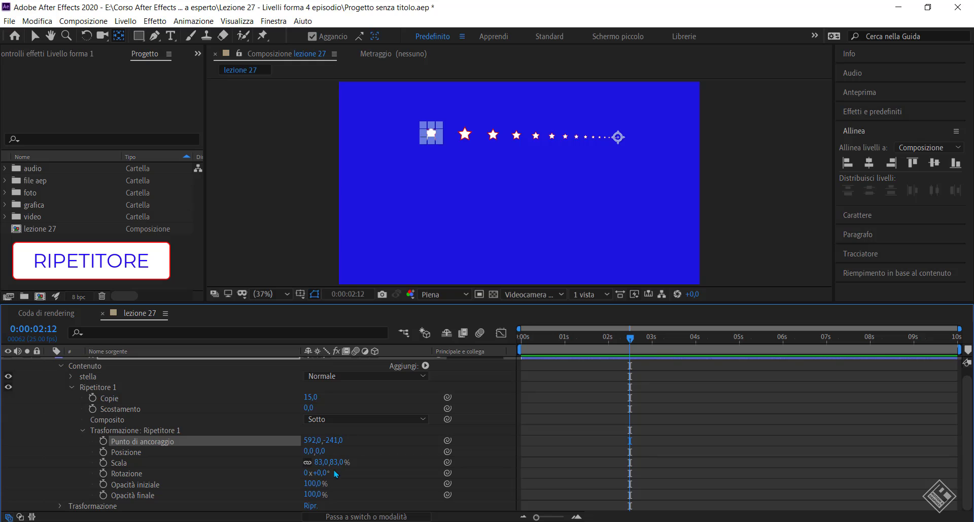
pyautogui.moveTo(323, 462); pyautogui.dragTo(328, 465)
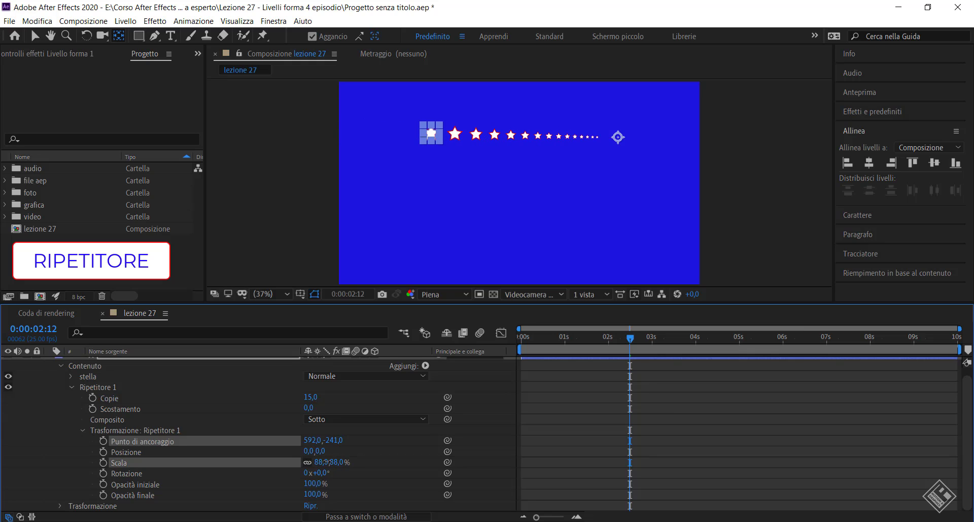
pyautogui.hotkey('ctrl', 'z')
pyautogui.hotkey('ctrl', 'z')
pyautogui.hotkey('ctrl', 'z')
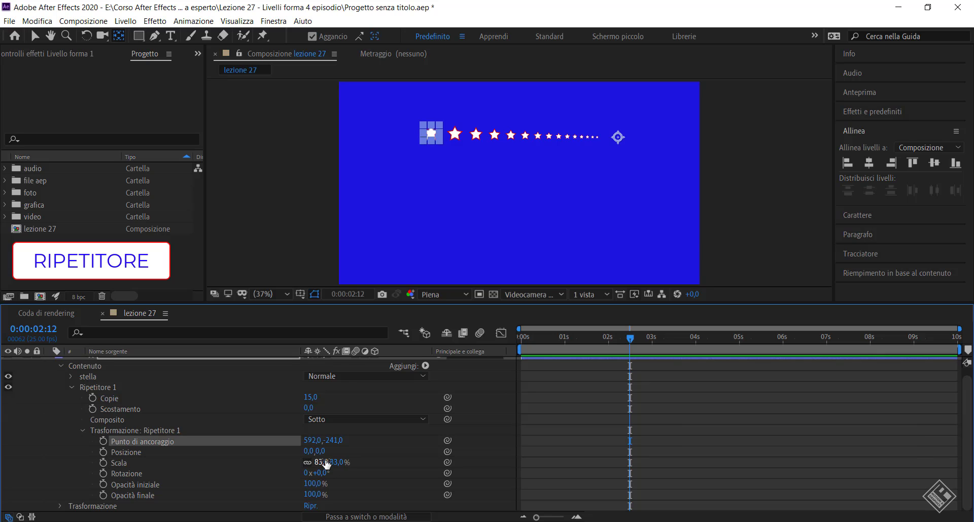
pyautogui.hotkey('ctrl', 'z')
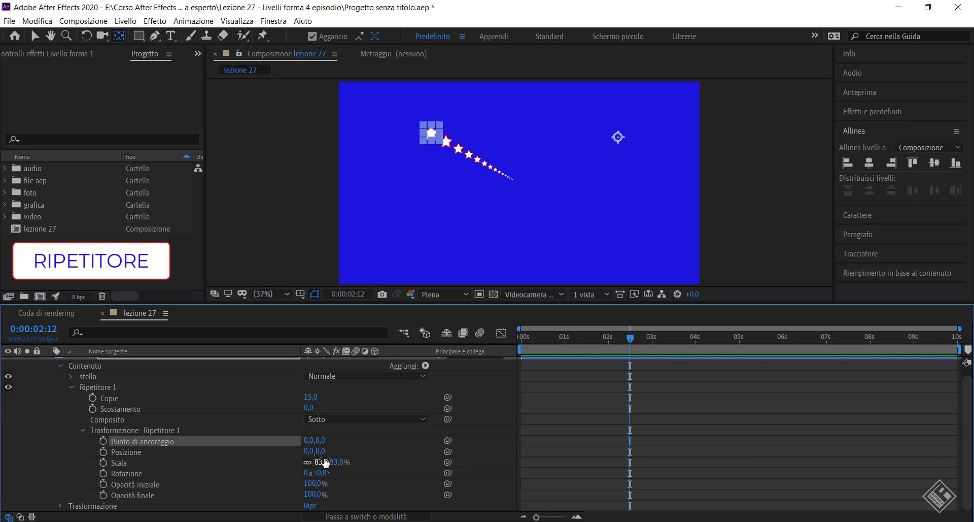
pyautogui.hotkey('ctrl', 'z')
pyautogui.hotkey('ctrl', 'z')
pyautogui.hotkey('ctrl', 'z')
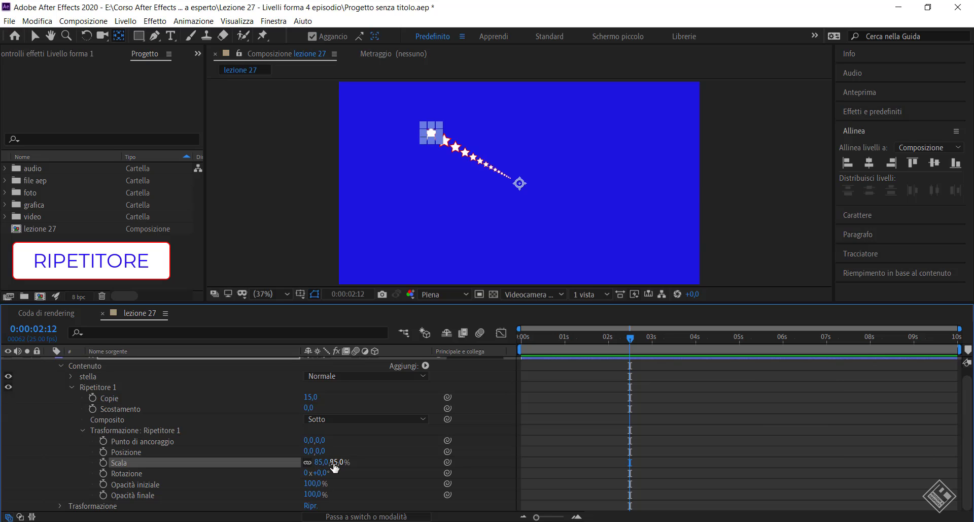
pyautogui.click(72, 387)
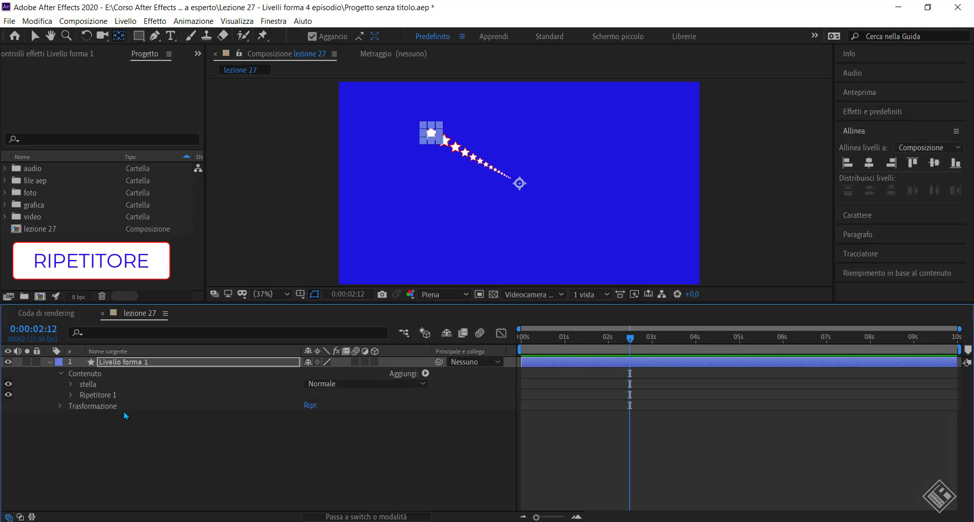
pyautogui.click(97, 395)
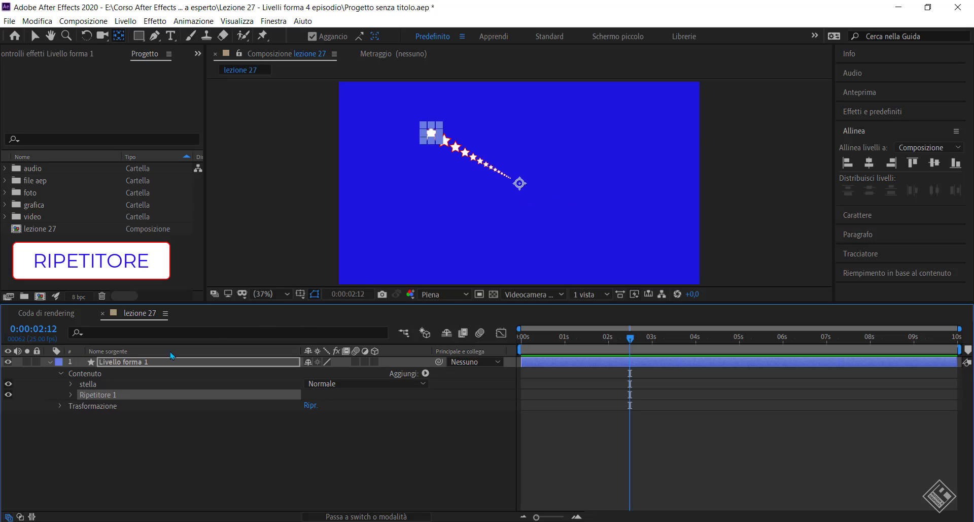
pyautogui.click(112, 387)
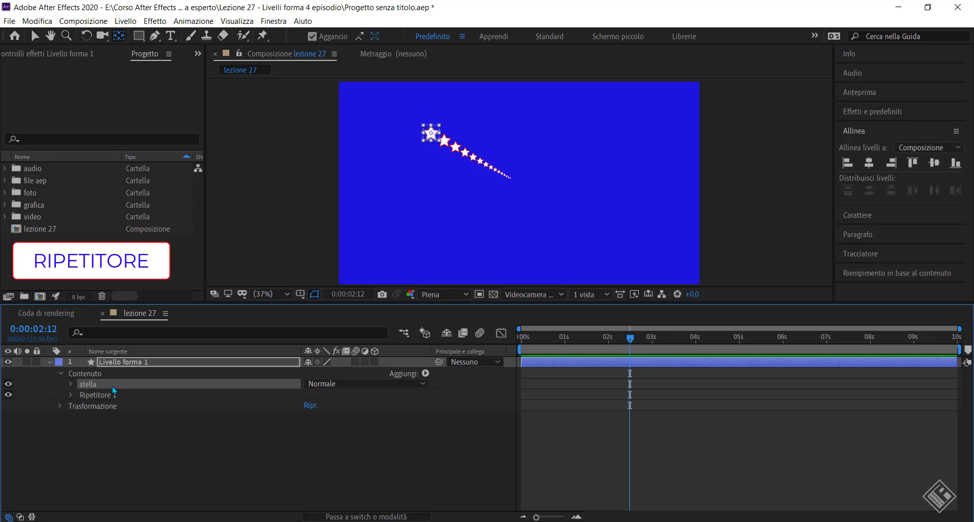
# Step: Set Ripetitore 1's Scala to 100% so the fifteen copies stack, then deselect
pyautogui.click(72, 395)
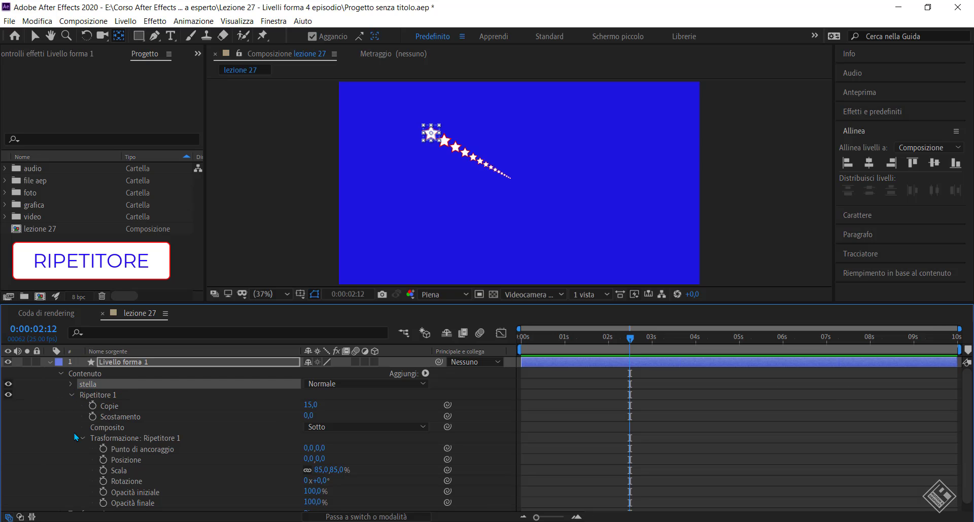
pyautogui.click(320, 469)
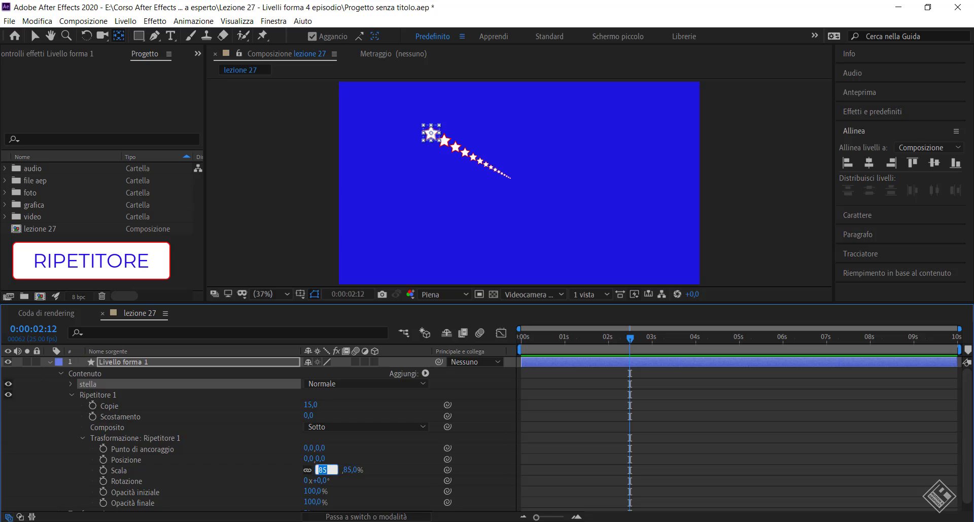
pyautogui.moveTo(354, 520)
pyautogui.write('100')
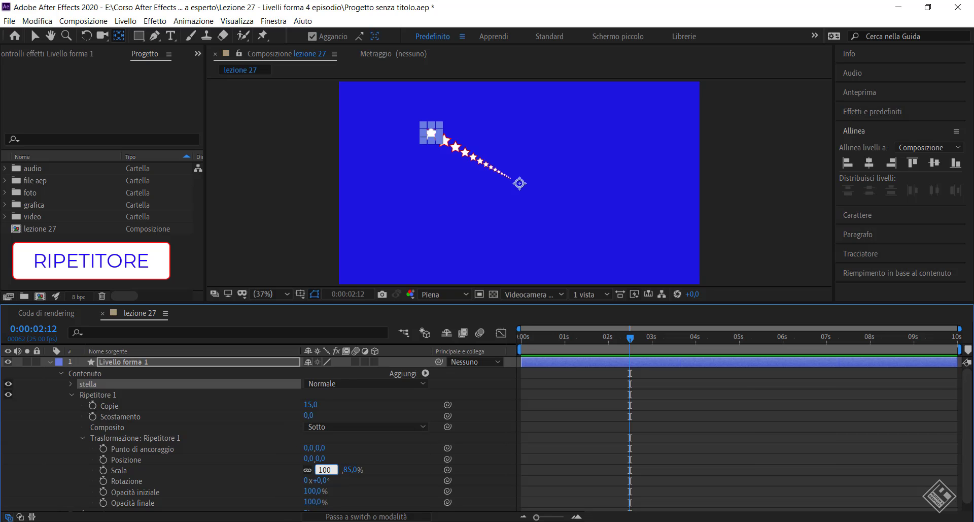
pyautogui.press('Return')
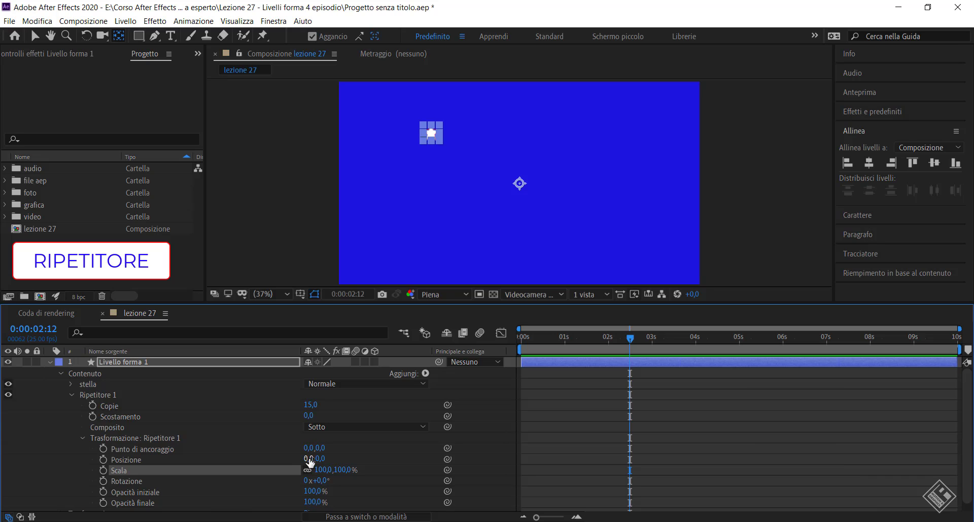
pyautogui.click(423, 180)
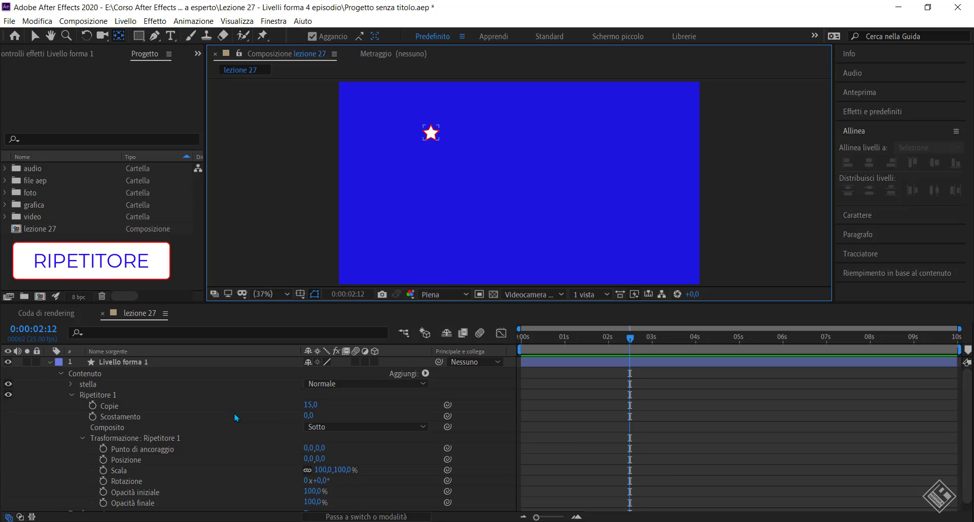
# Step: Drag Ripetitore 1 inside the stella group, then expand stella to check its contents
pyautogui.click(72, 394)
pyautogui.click(102, 395)
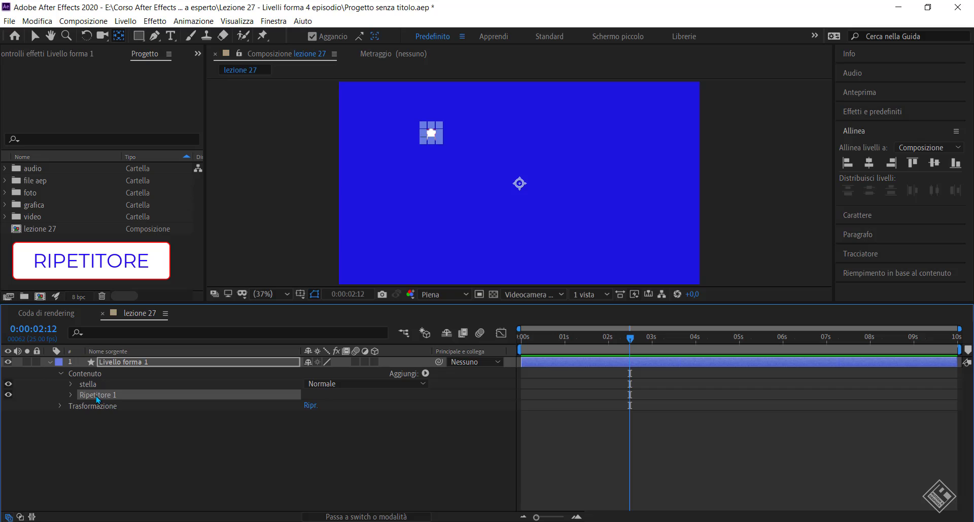
pyautogui.moveTo(98, 397); pyautogui.dragTo(106, 386)
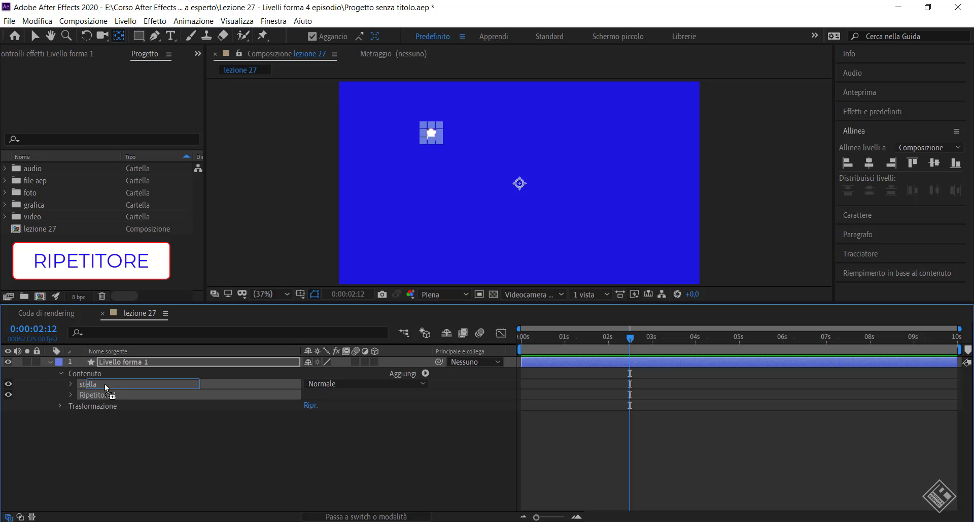
pyautogui.moveTo(105, 384); pyautogui.dragTo(105, 384)
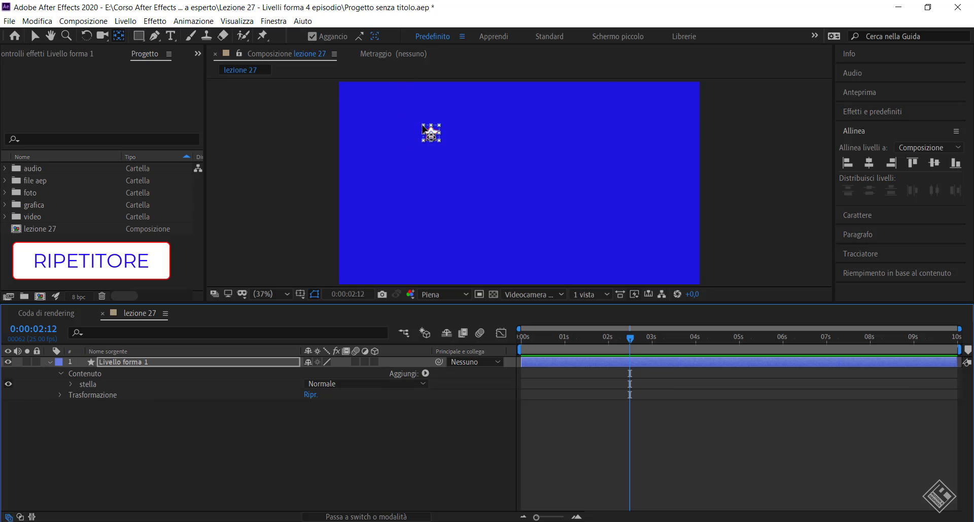
pyautogui.scroll(3, 432, 133)
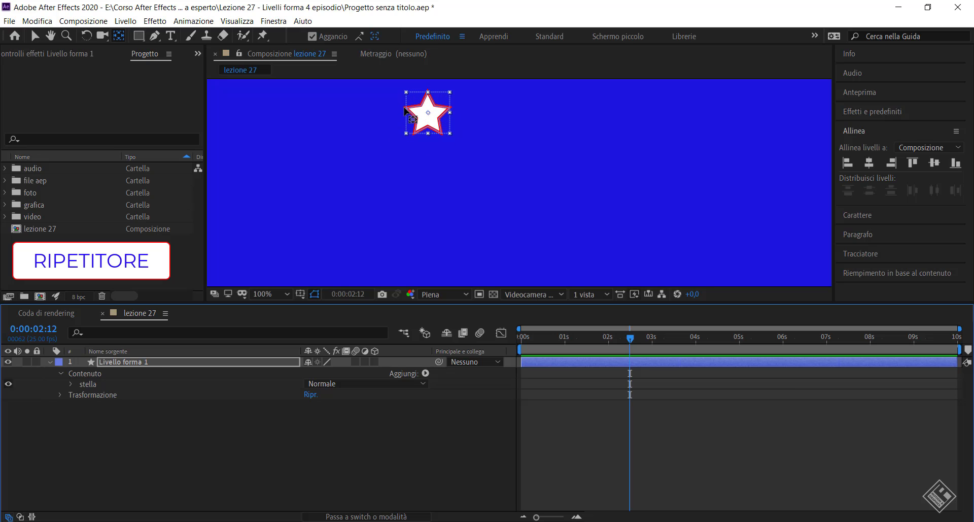
pyautogui.click(71, 385)
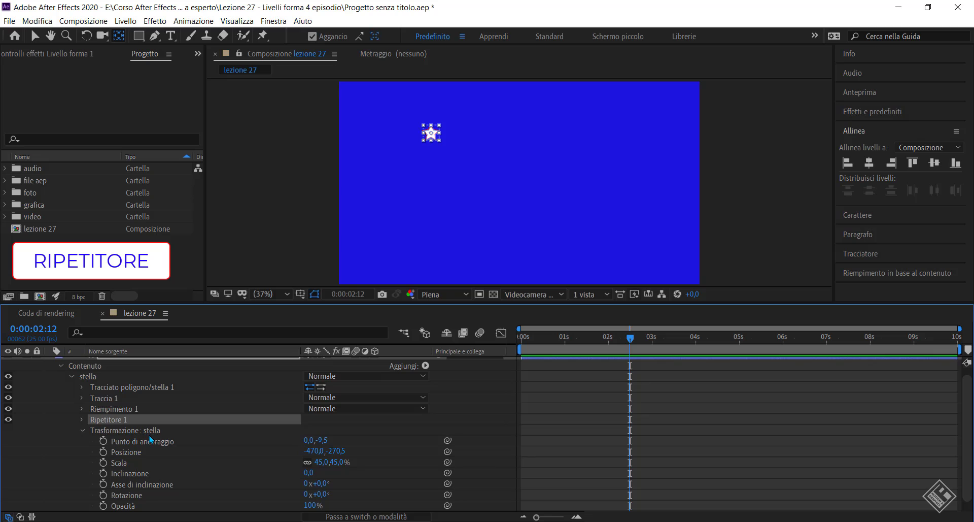
# Step: Scrub Ripetitore 1's transform Scala up to 151% so concentric stars fill the frame
pyautogui.click(84, 431)
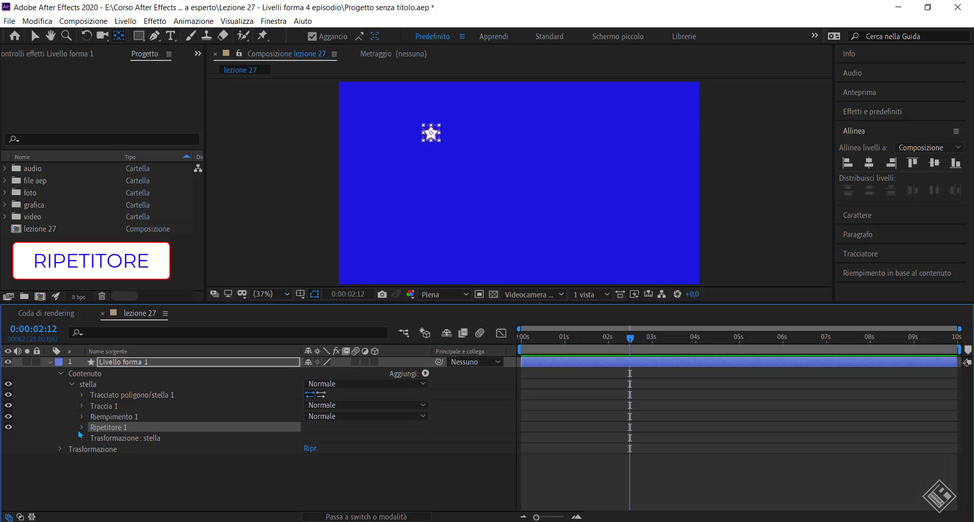
pyautogui.click(83, 428)
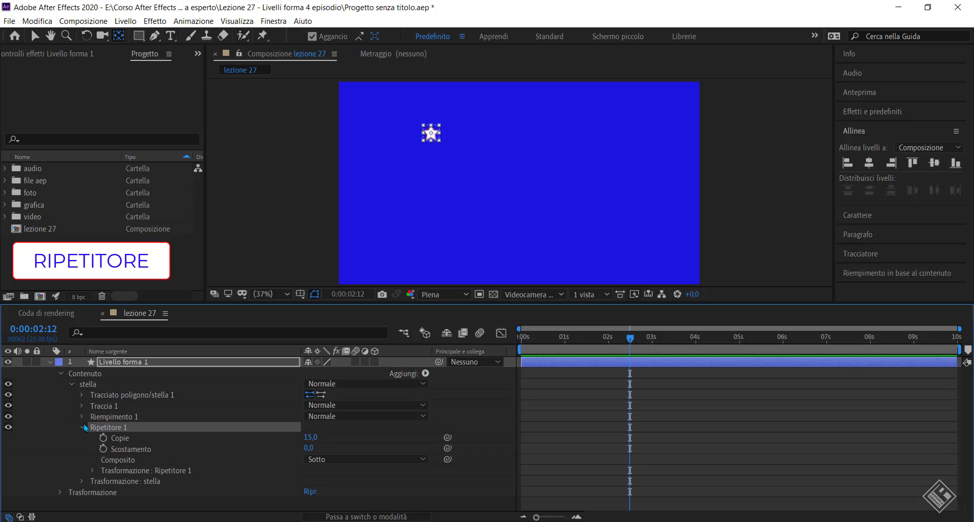
pyautogui.click(93, 469)
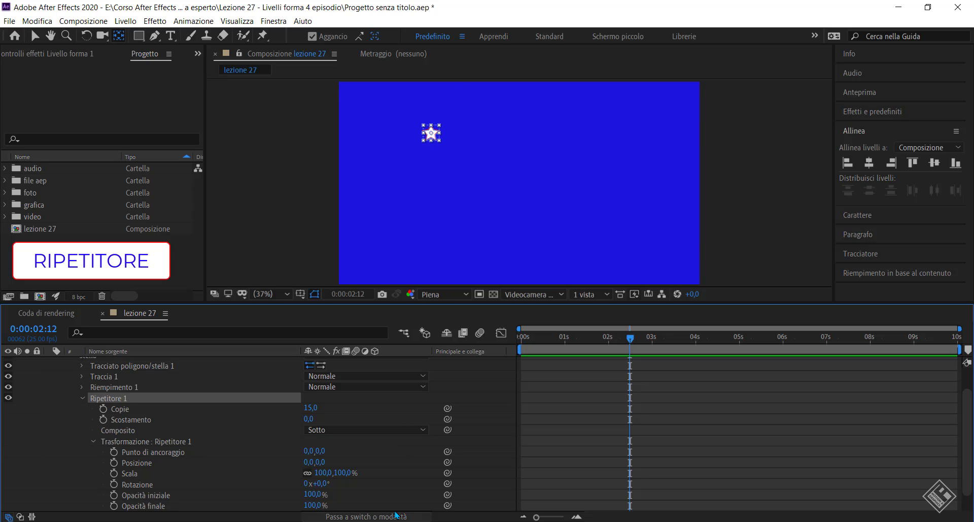
pyautogui.moveTo(323, 474)
pyautogui.mouseDown()
pyautogui.moveTo(378, 472)
pyautogui.moveTo(313, 475)
pyautogui.mouseUp()
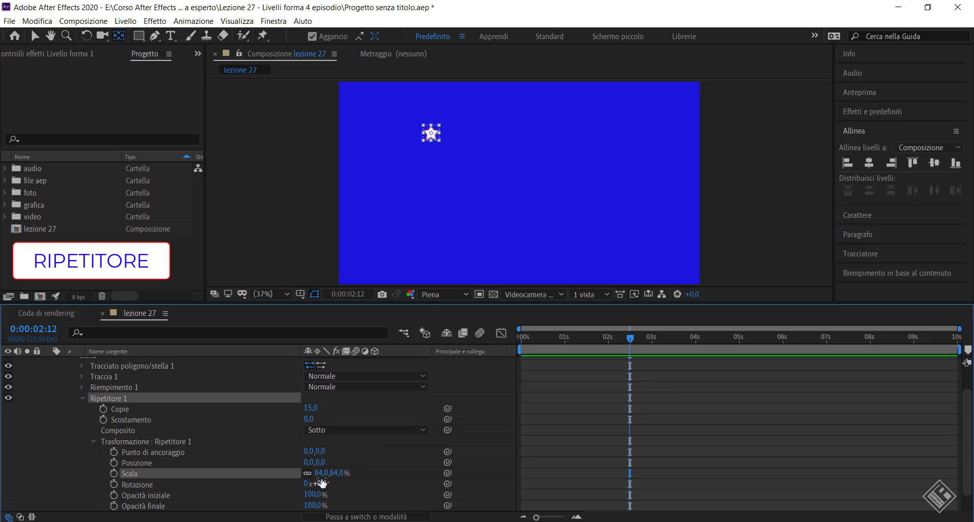
pyautogui.moveTo(322, 472); pyautogui.dragTo(369, 473)
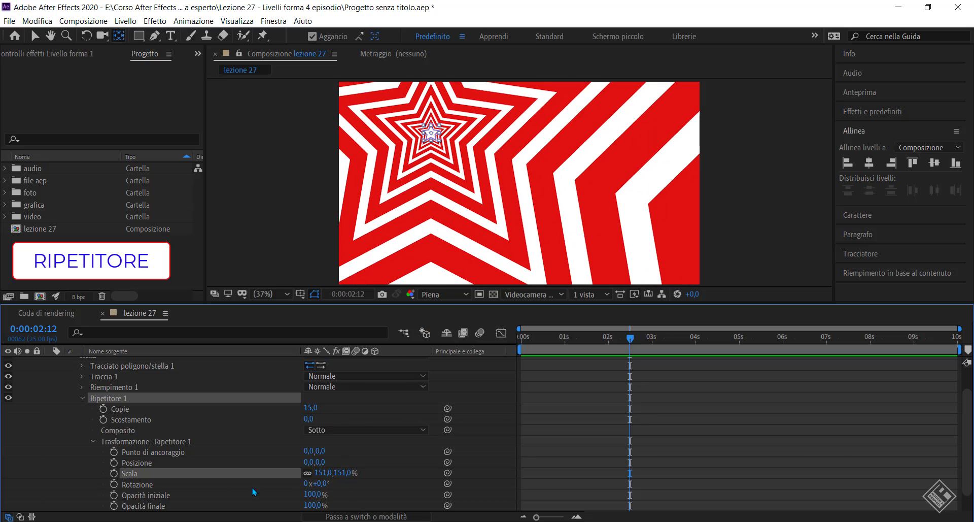
pyautogui.click(93, 442)
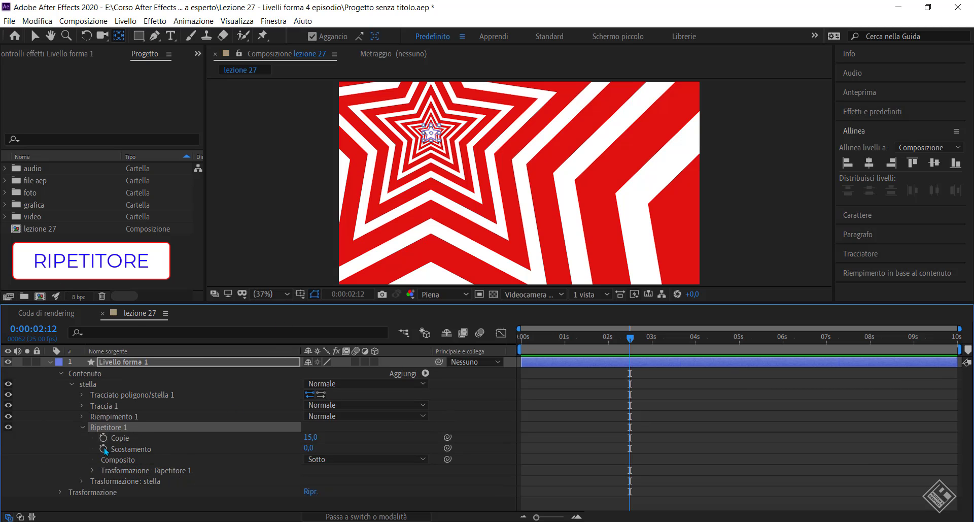
# Step: Give the star's Traccia 1 a stroke width of 16 and the blue colour 1C11DF
pyautogui.click(81, 406)
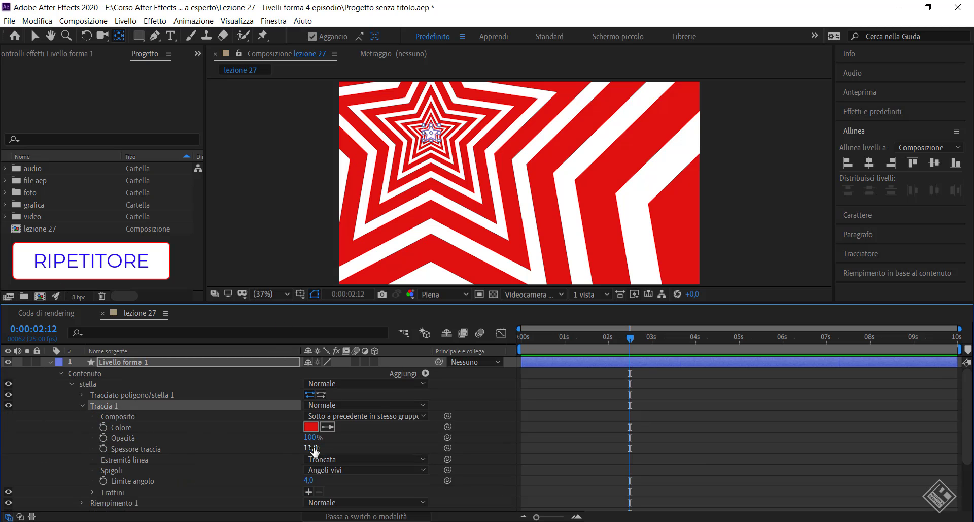
pyautogui.moveTo(311, 448); pyautogui.dragTo(313, 447)
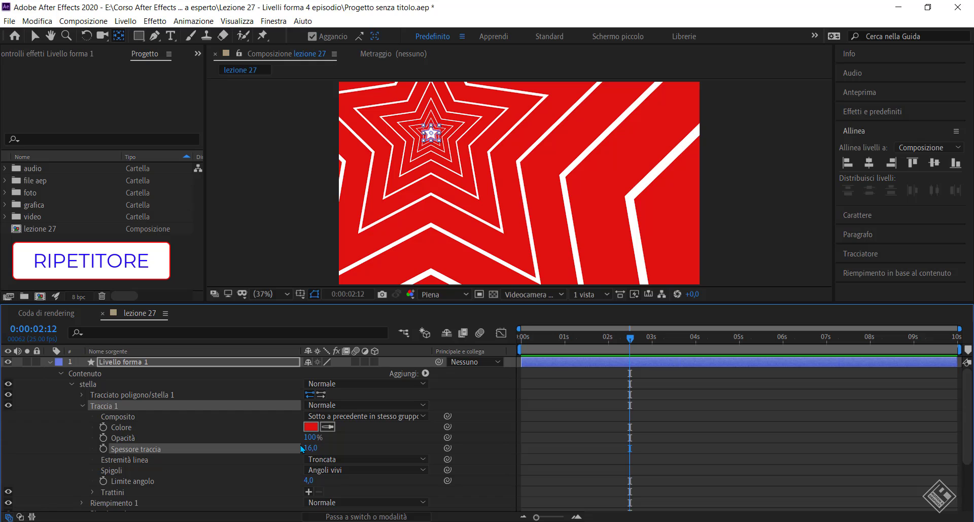
pyautogui.click(309, 426)
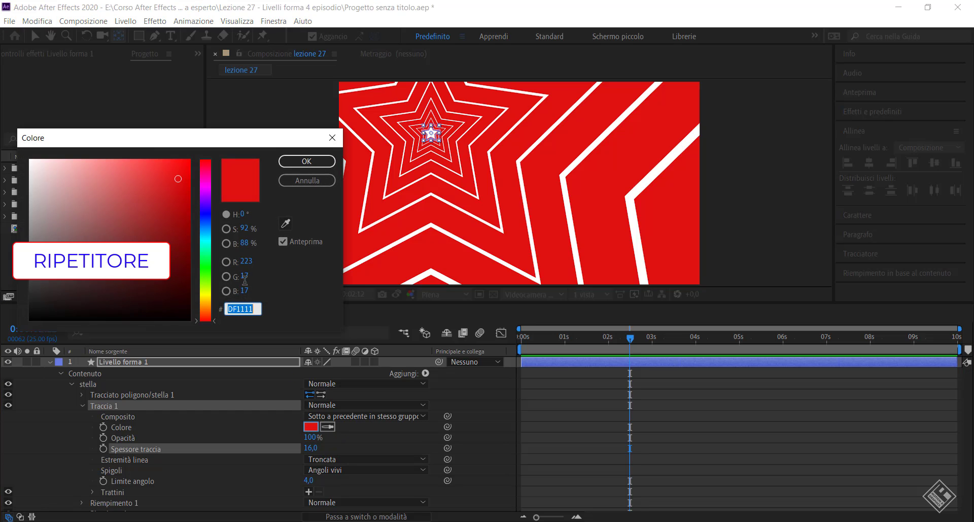
pyautogui.click(207, 215)
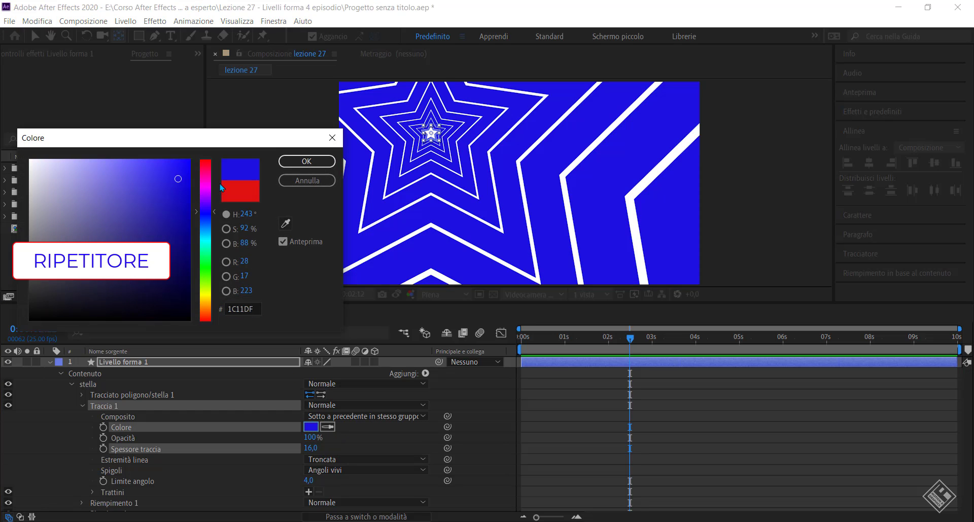
pyautogui.click(310, 160)
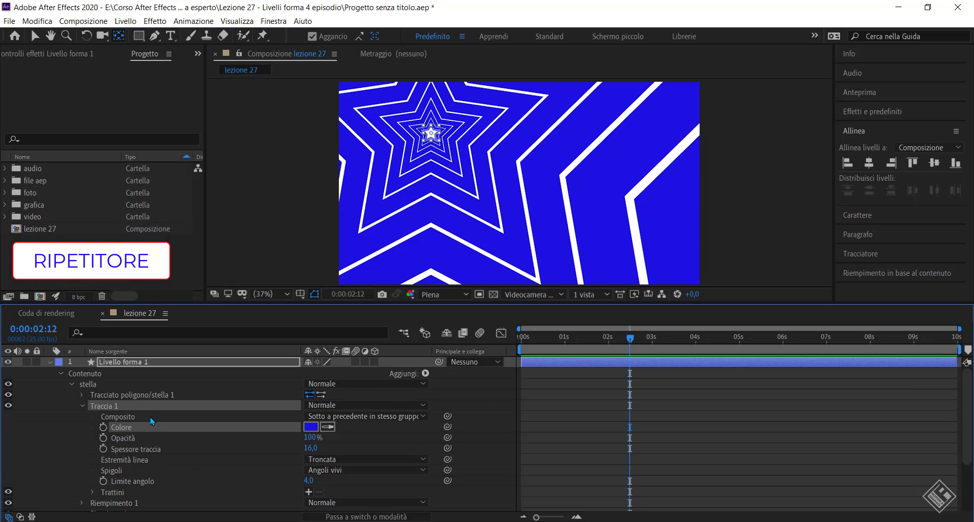
pyautogui.click(83, 406)
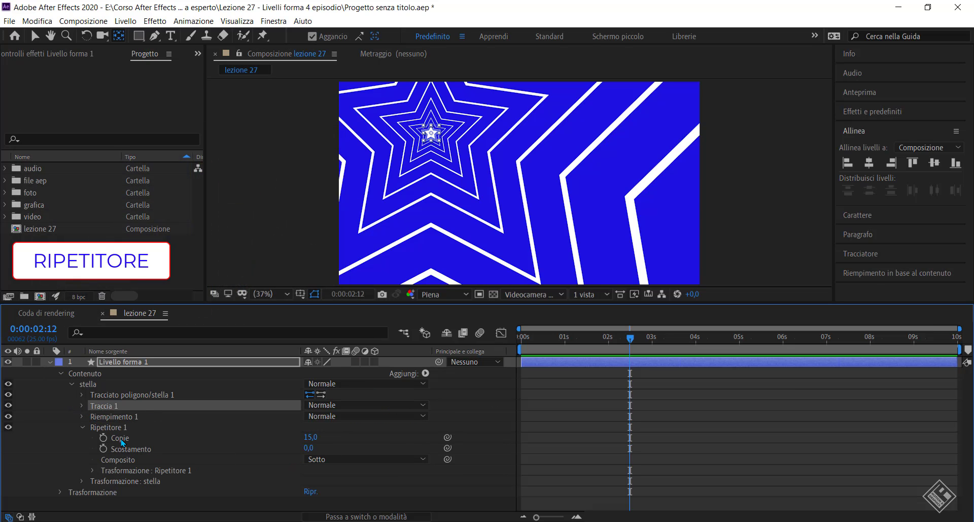
# Step: Undo the stroke and scale tweaks, returning to the red stroke and 84% copy scale
pyautogui.click(92, 470)
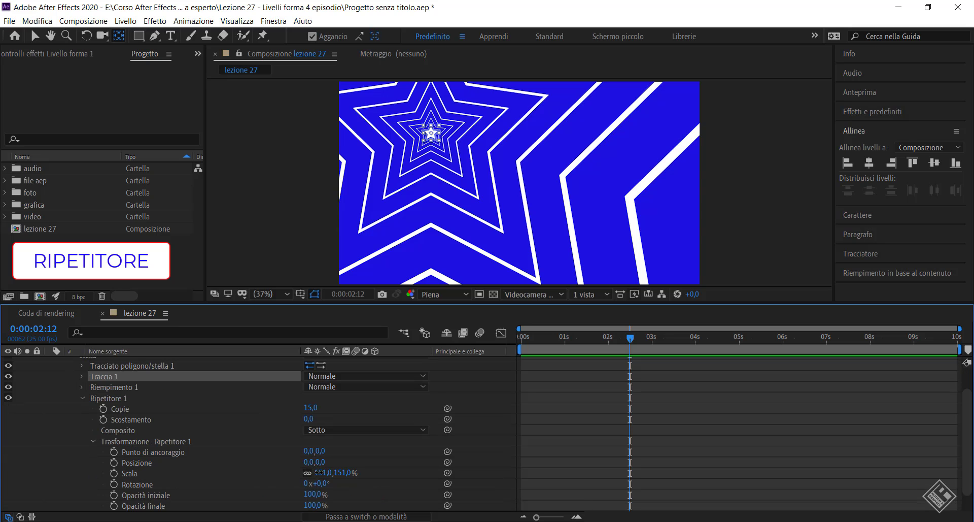
pyautogui.moveTo(314, 472)
pyautogui.mouseDown()
pyautogui.moveTo(307, 472)
pyautogui.moveTo(393, 465)
pyautogui.moveTo(297, 465)
pyautogui.moveTo(309, 448)
pyautogui.mouseUp()
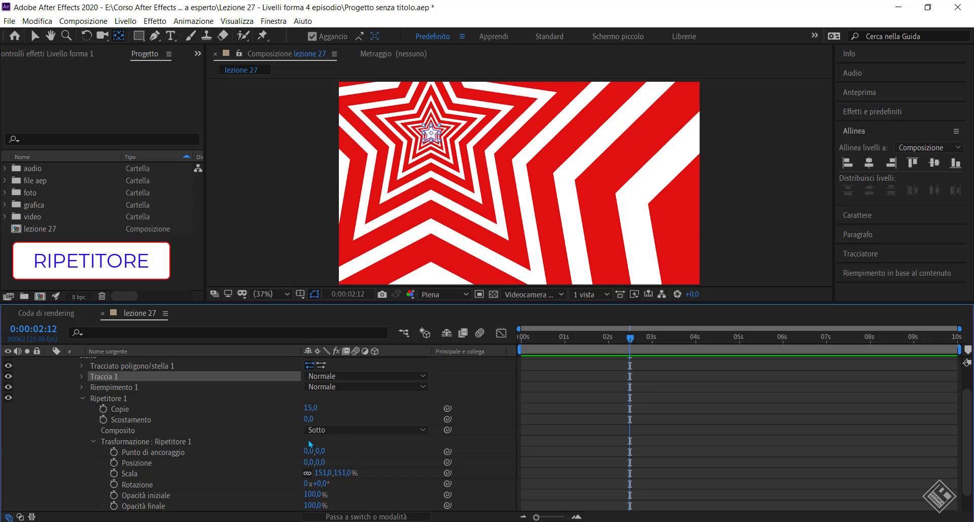
pyautogui.hotkey('ctrl', 'z')
pyautogui.hotkey('ctrl', 'z')
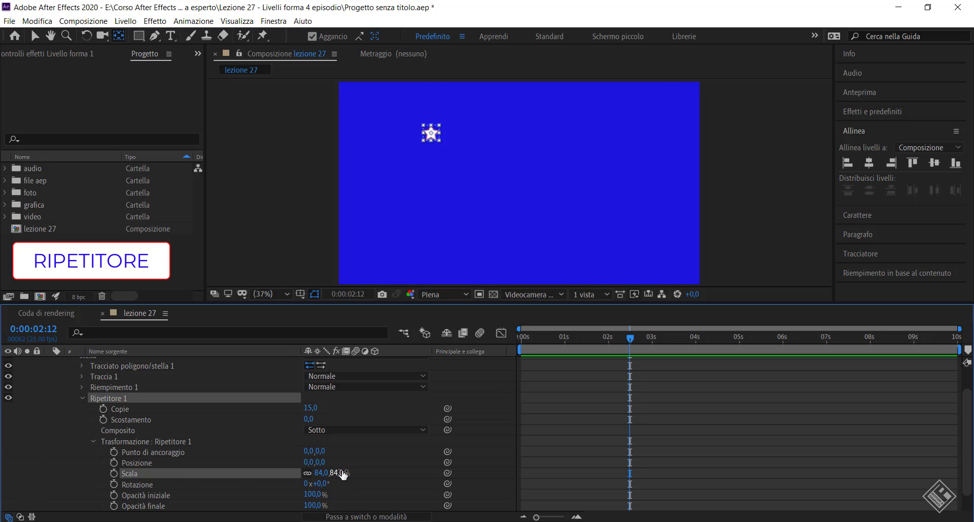
pyautogui.click(84, 399)
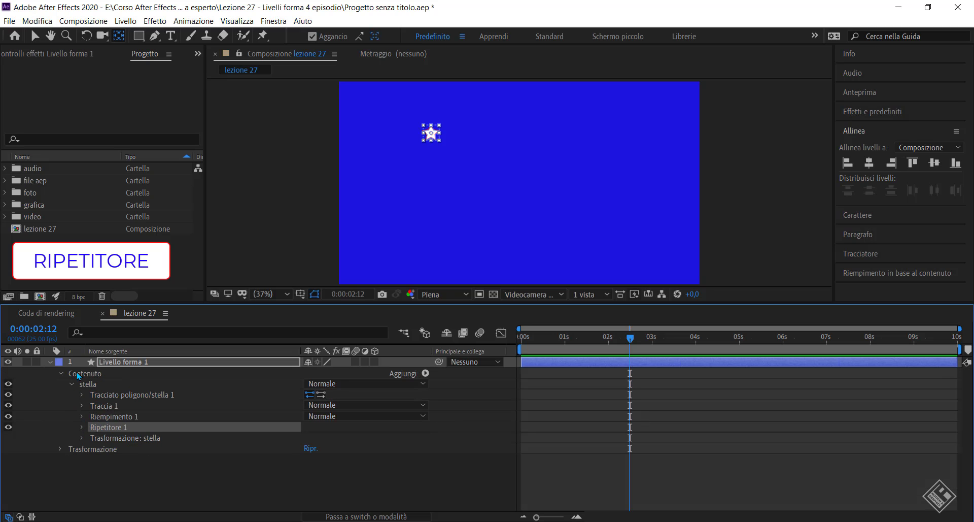
# Step: Move Ripetitore 1 out of the stella group so it sits below stella in Contenuto
pyautogui.moveTo(117, 427)
pyautogui.mouseDown()
pyautogui.moveTo(115, 451)
pyautogui.moveTo(113, 427)
pyautogui.mouseUp()
pyautogui.moveTo(112, 427)
pyautogui.mouseDown()
pyautogui.moveTo(94, 468)
pyautogui.moveTo(107, 468)
pyautogui.mouseUp()
pyautogui.moveTo(105, 427); pyautogui.dragTo(103, 386)
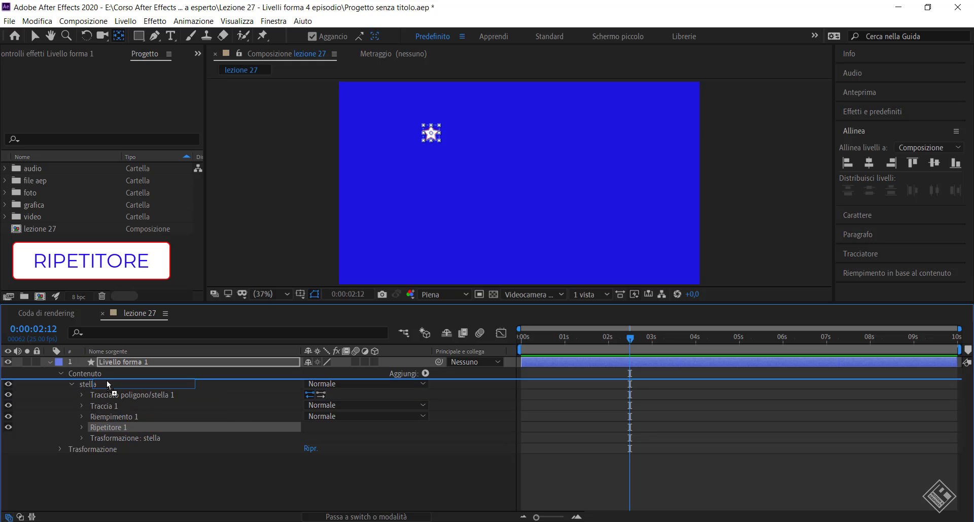
pyautogui.moveTo(104, 386); pyautogui.dragTo(107, 379)
pyautogui.click(72, 394)
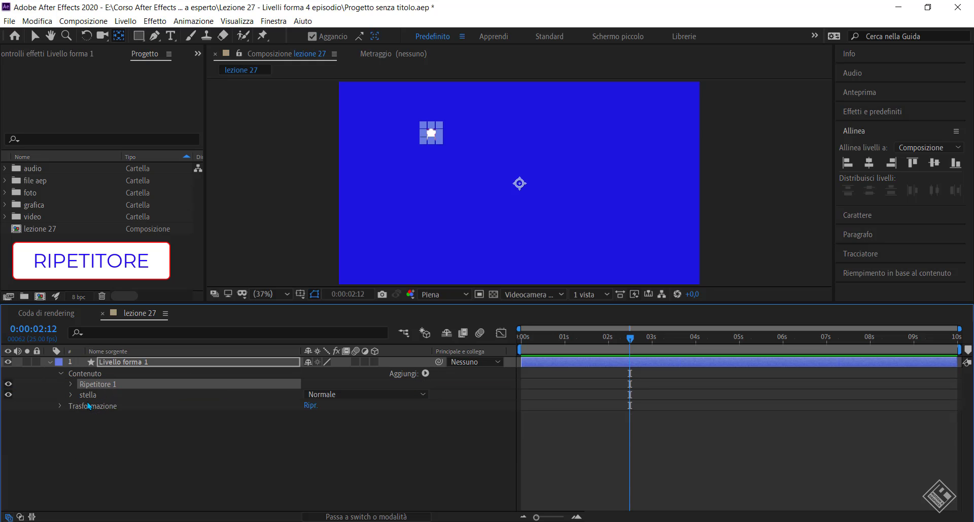
pyautogui.click(92, 394)
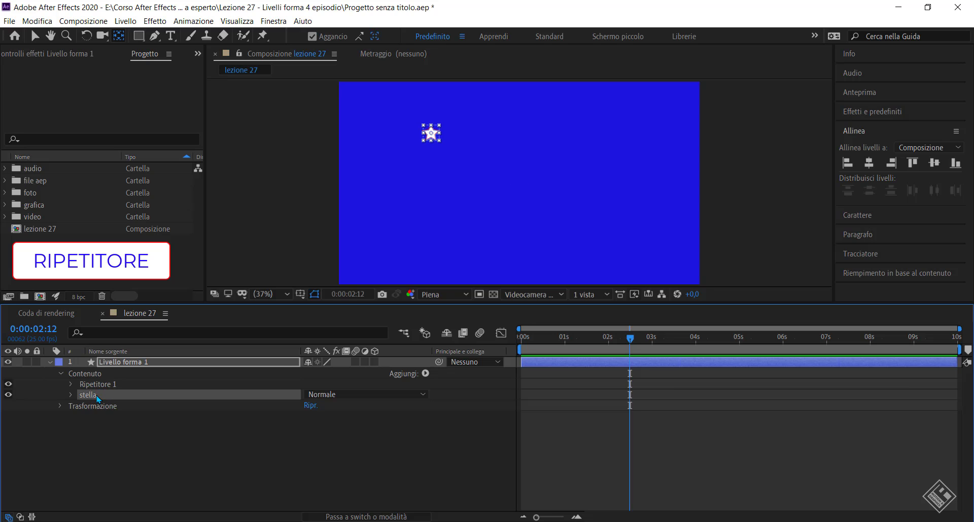
pyautogui.moveTo(108, 385); pyautogui.dragTo(107, 404)
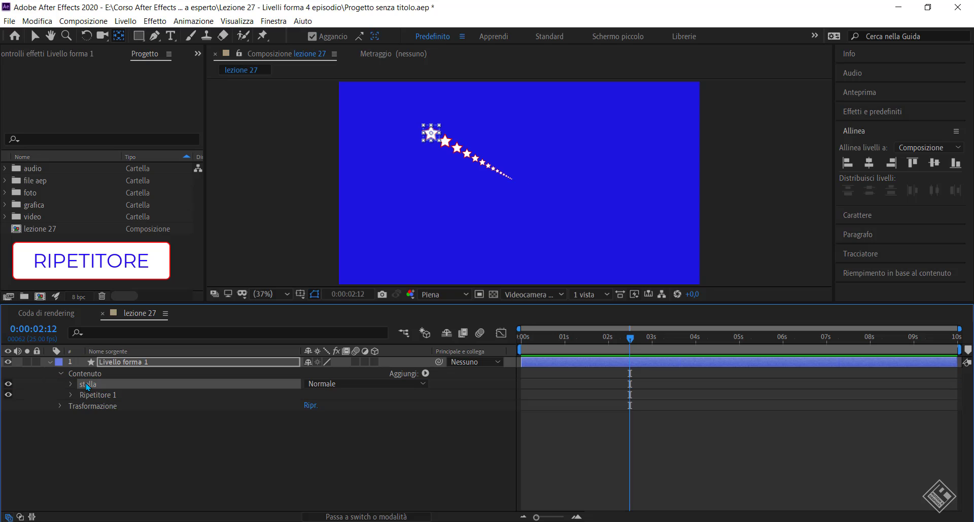
pyautogui.click(96, 397)
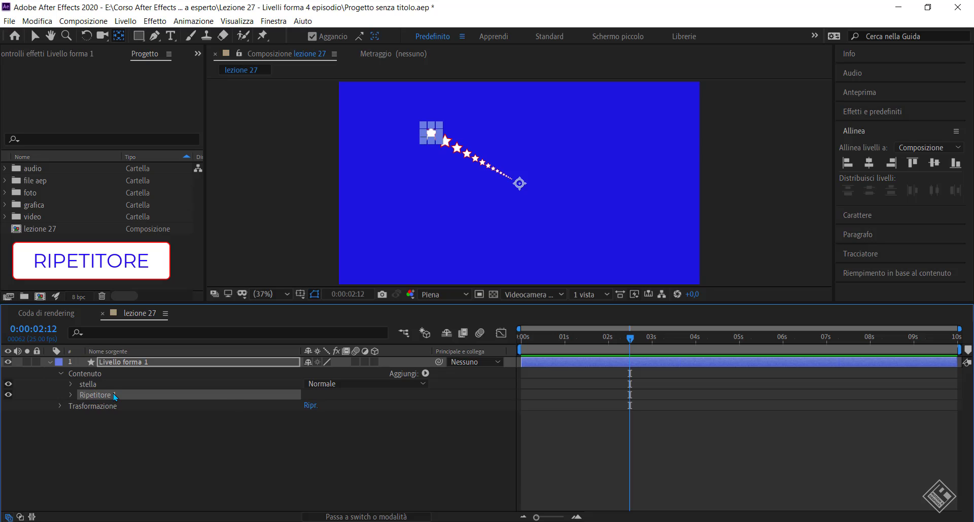
# Step: Set Ripetitore 1's copy Scala to 100%, stacking the fifteen star copies on the original
pyautogui.click(71, 395)
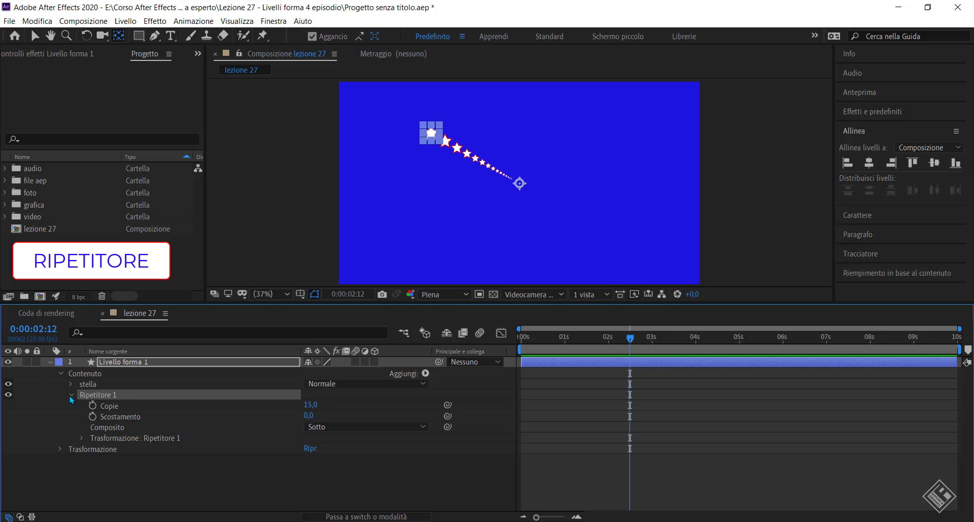
pyautogui.click(82, 437)
pyautogui.click(320, 470)
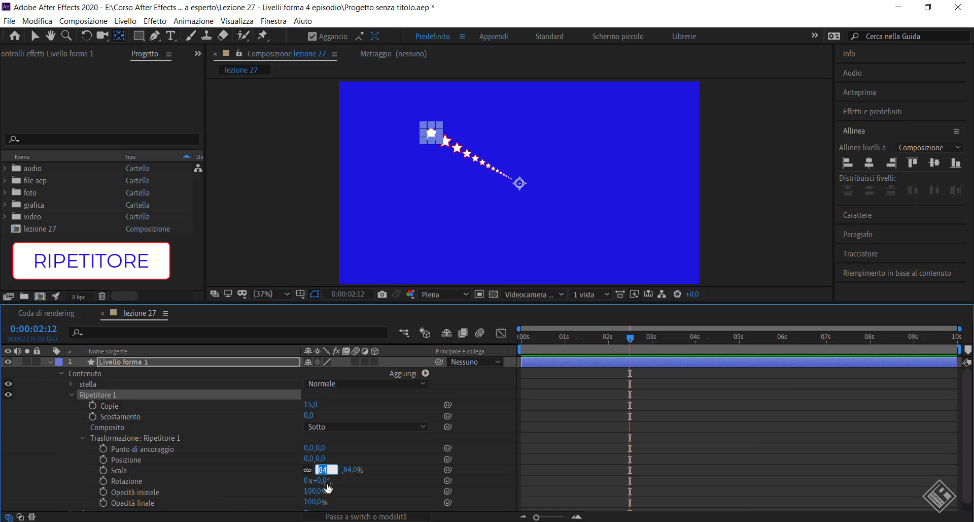
pyautogui.write('100')
pyautogui.press('Return')
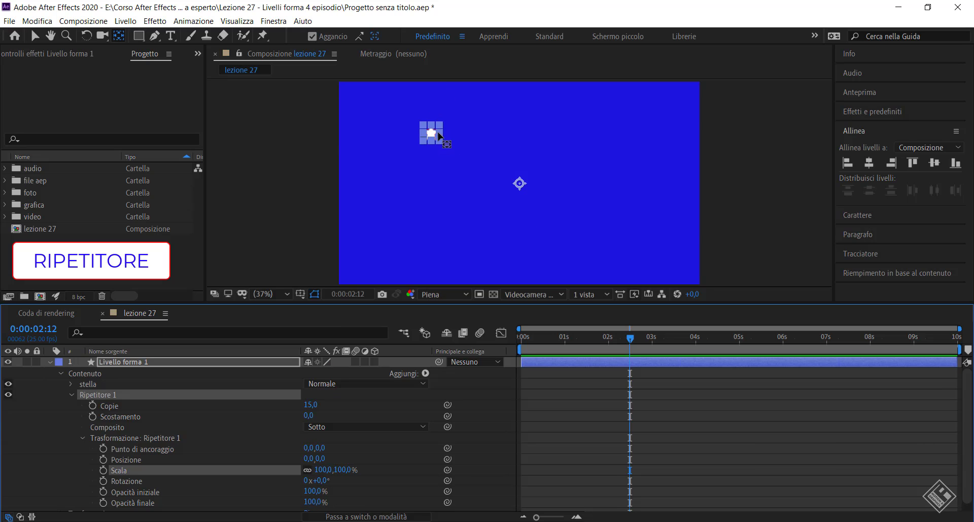
pyautogui.click(311, 404)
pyautogui.press('Return')
pyautogui.click(33, 36)
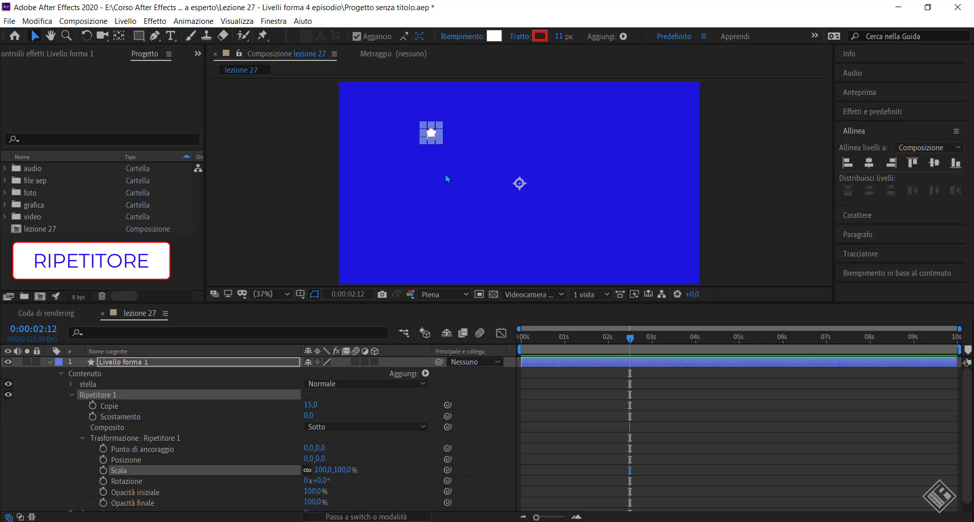
pyautogui.click(449, 178)
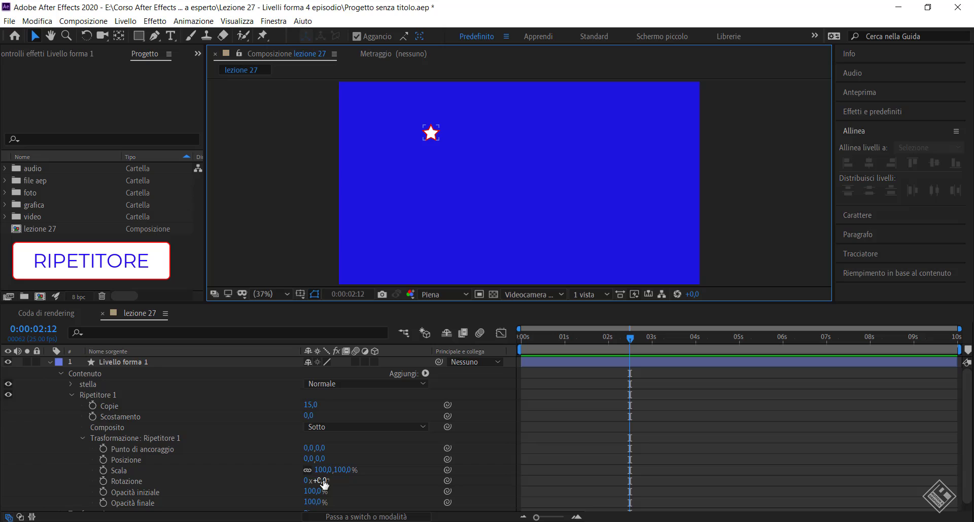
pyautogui.click(93, 396)
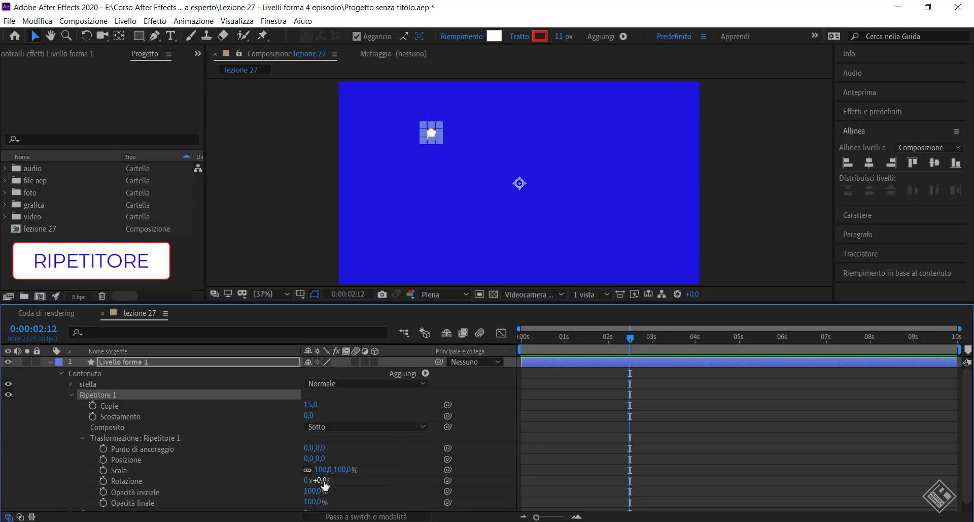
# Step: Set the Repeater's per-copy Rotazione to 360/15, giving 24° between stars
pyautogui.moveTo(324, 484)
pyautogui.mouseDown()
pyautogui.moveTo(367, 479)
pyautogui.moveTo(352, 469)
pyautogui.mouseUp()
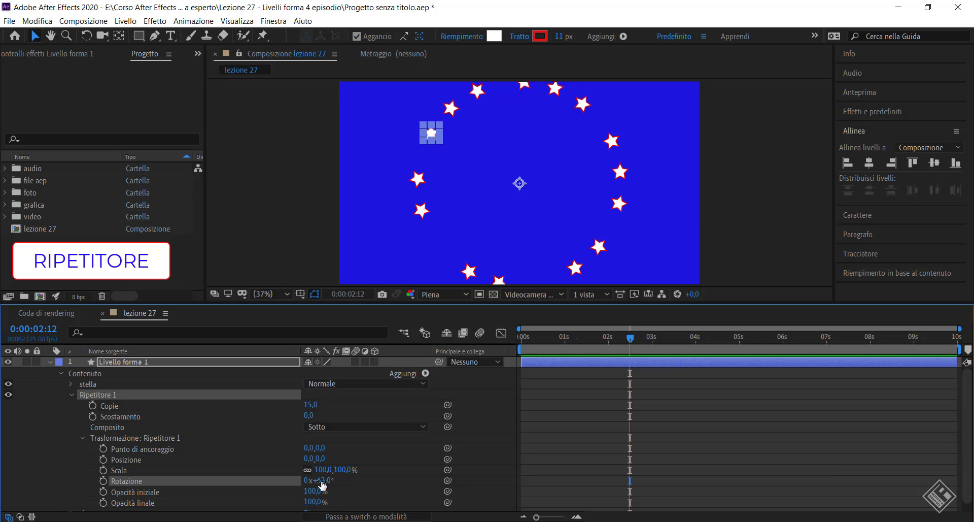
pyautogui.moveTo(320, 481); pyautogui.dragTo(311, 482)
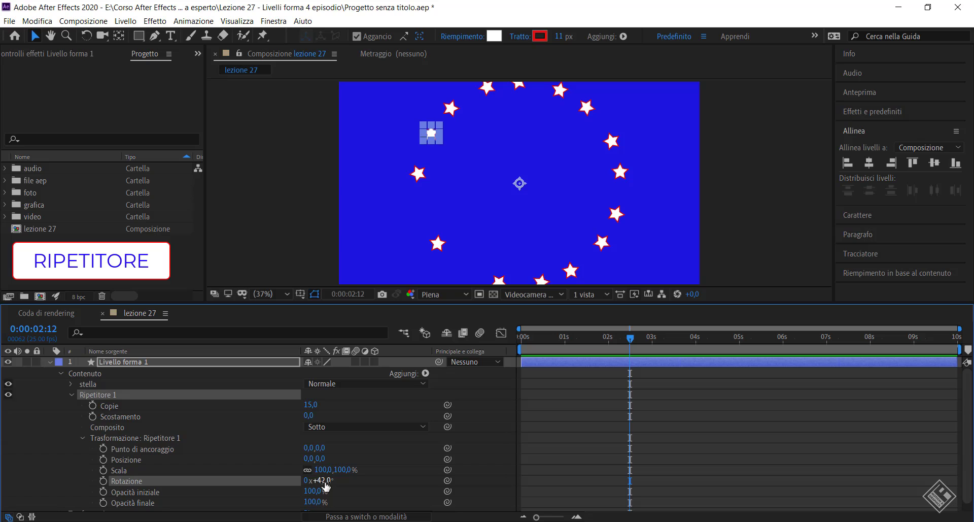
pyautogui.click(324, 480)
pyautogui.write('360')
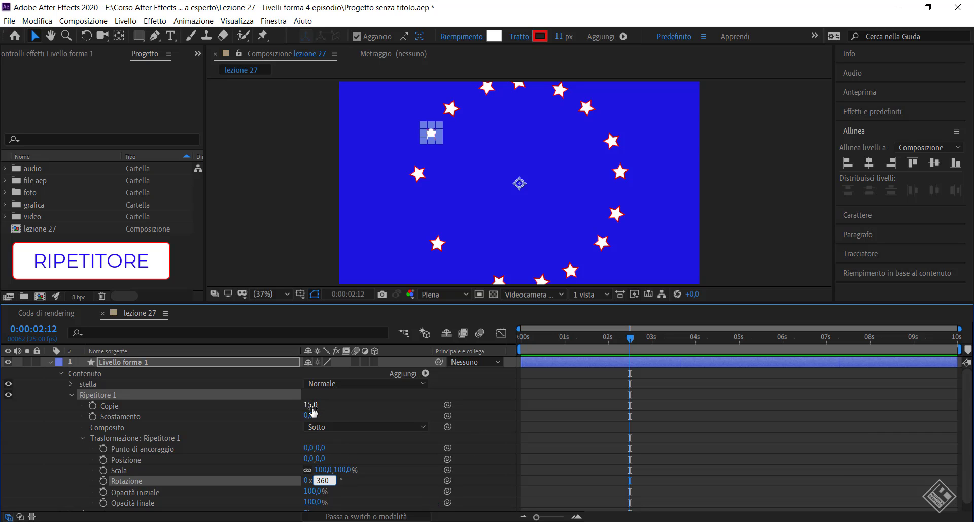
pyautogui.write('15')
pyautogui.press('Return')
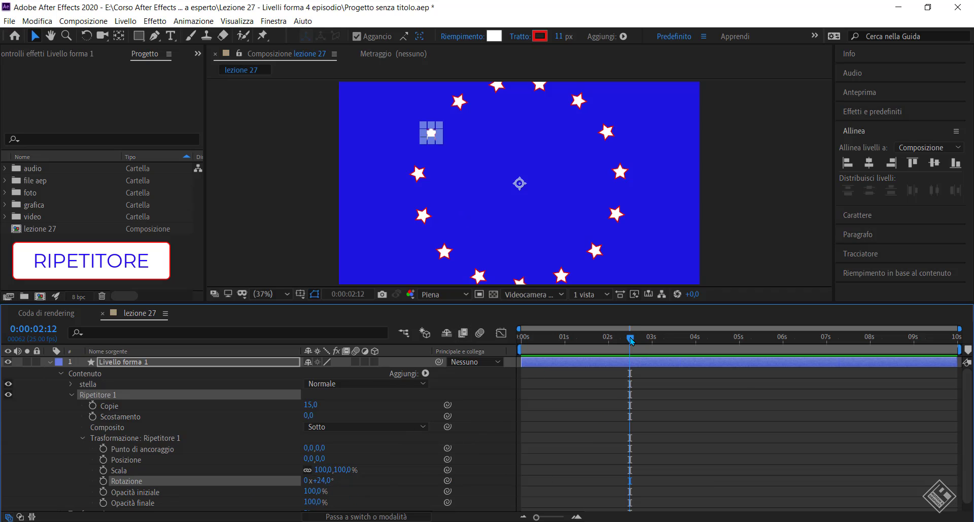
# Step: Keyframe the repeater rotation to 0° at 0:00 and 24° at 0:00:02:00
pyautogui.moveTo(630, 337); pyautogui.dragTo(608, 339)
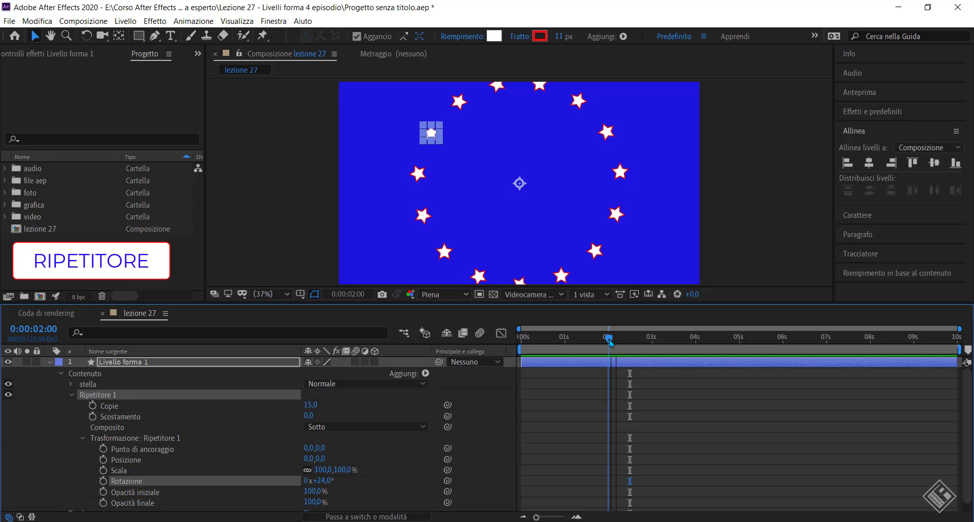
pyautogui.click(103, 480)
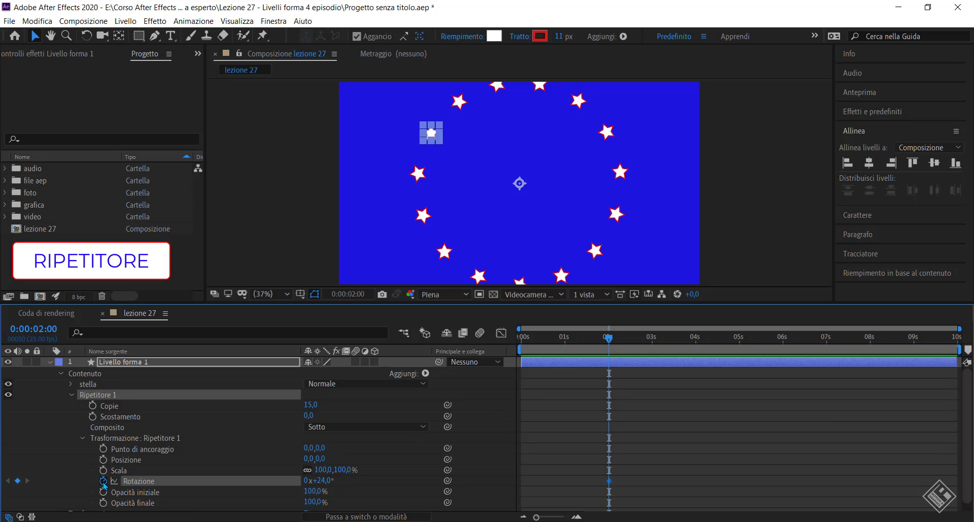
pyautogui.moveTo(610, 339); pyautogui.dragTo(521, 339)
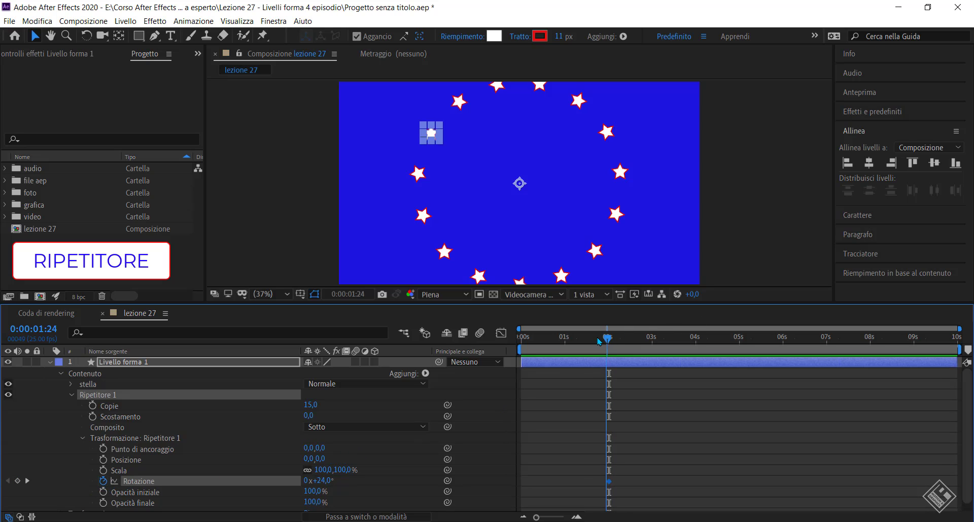
pyautogui.click(325, 480)
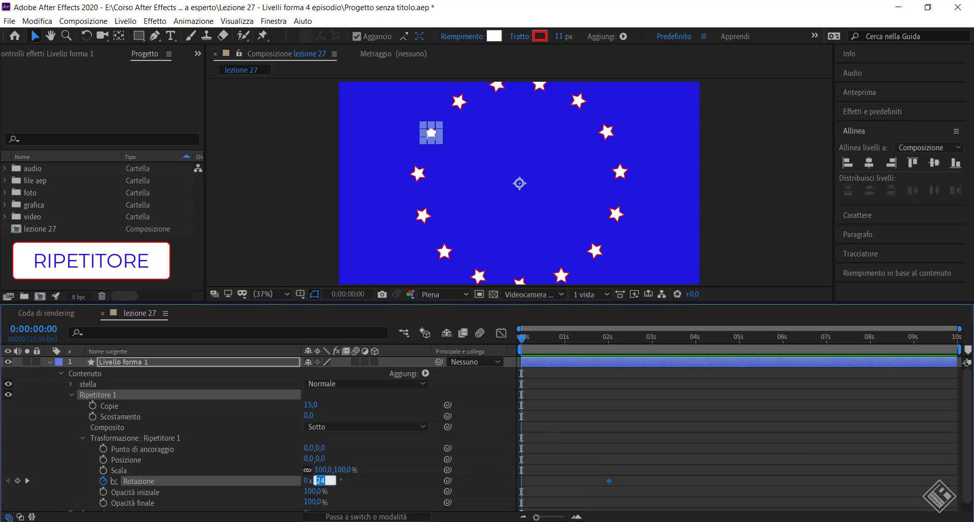
pyautogui.write('0')
pyautogui.press('Return')
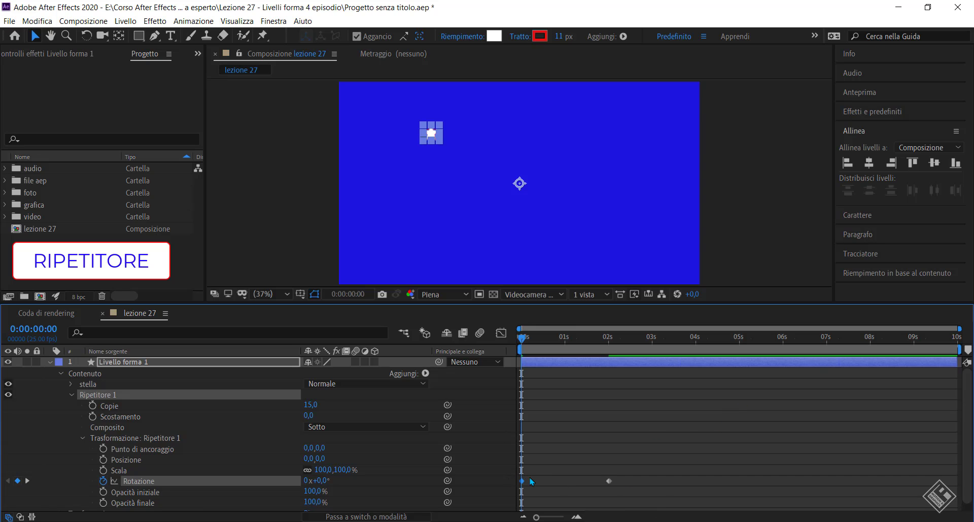
# Step: Preview the star ring animation twice from the start
pyautogui.press('space')
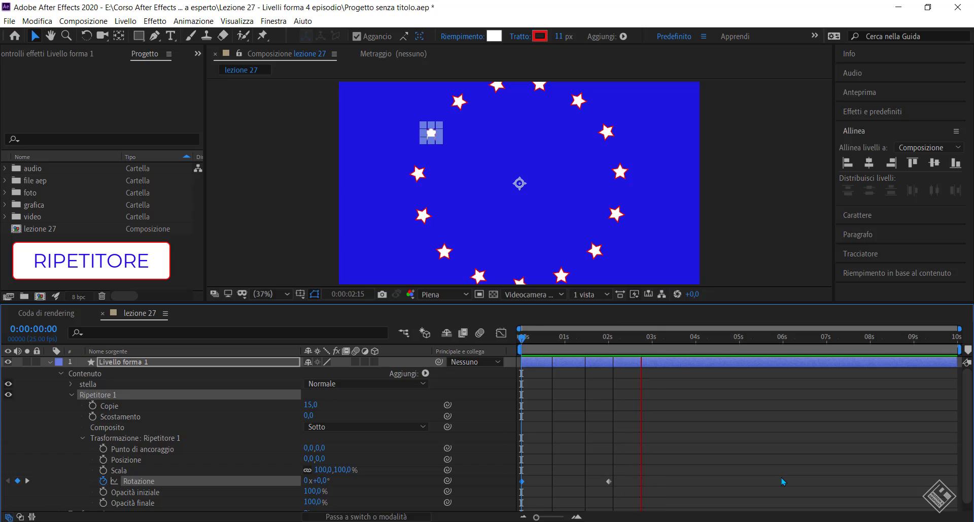
pyautogui.press('space')
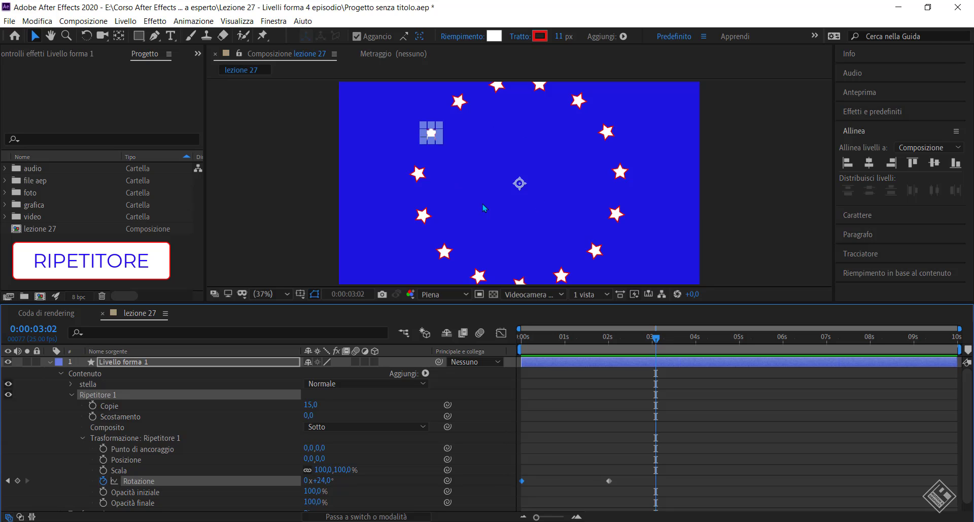
pyautogui.moveTo(656, 337); pyautogui.dragTo(518, 357)
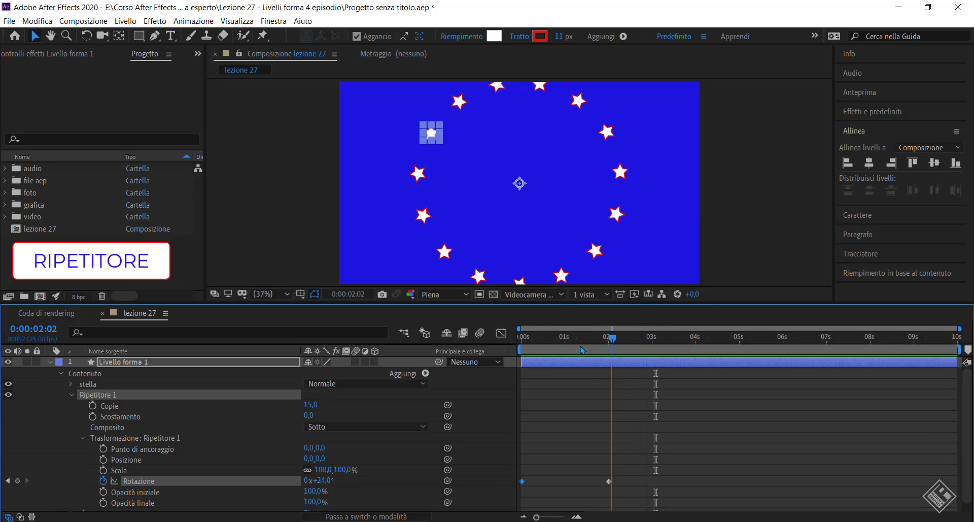
pyautogui.press('space')
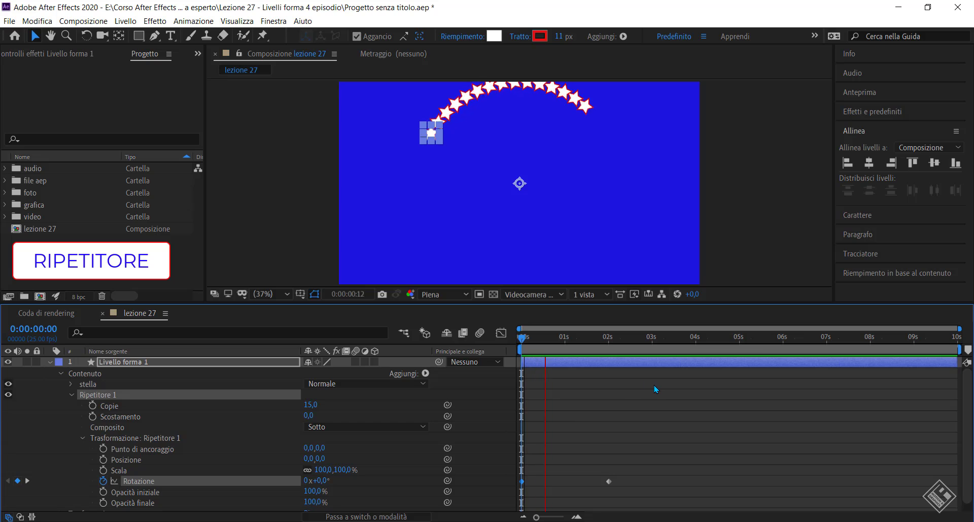
pyautogui.press('space')
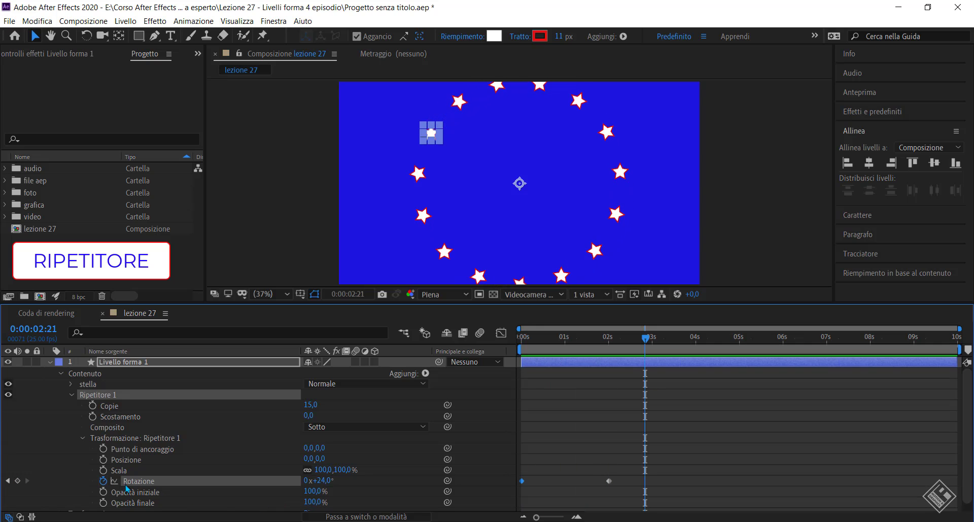
pyautogui.click(133, 493)
# Step: Try lowering the repeater's start and end opacity, restore start opacity to 100%, and collapse Repeater 1's transform
pyautogui.click(133, 503)
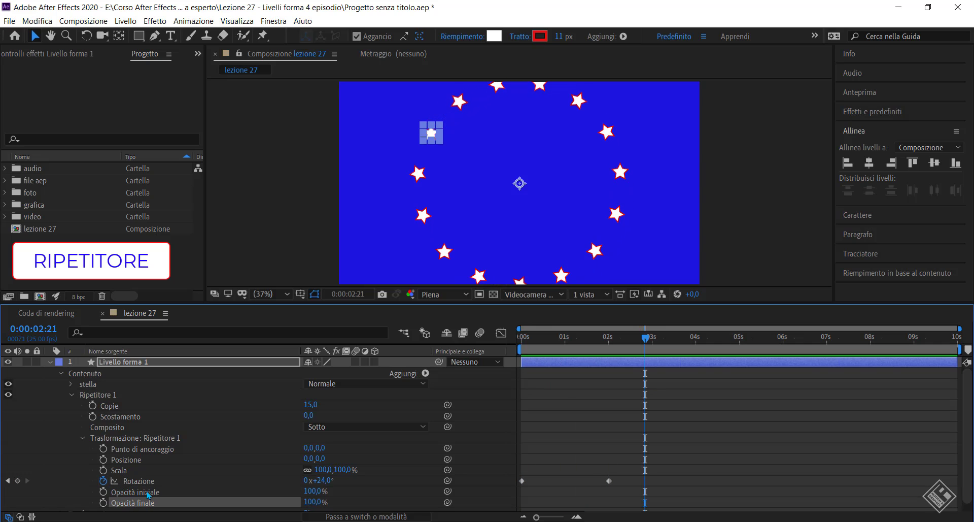
pyautogui.click(136, 496)
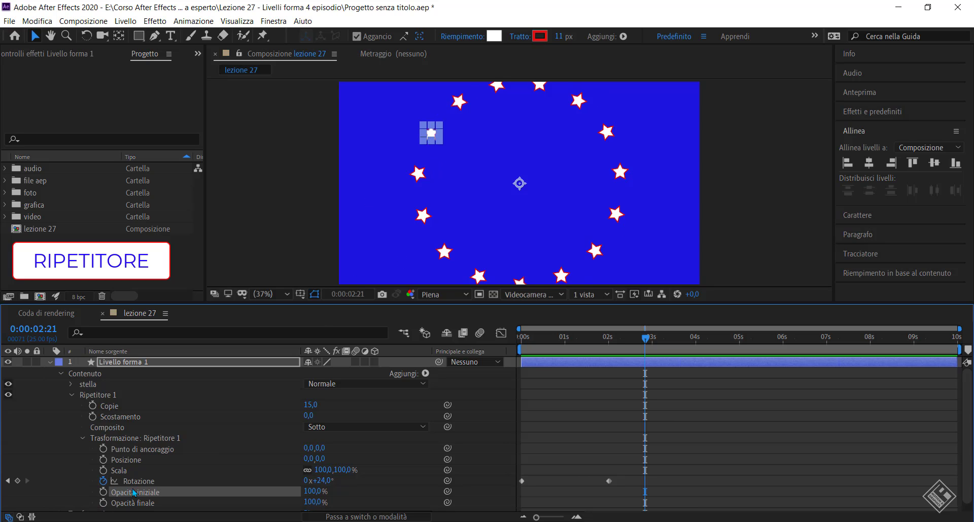
pyautogui.moveTo(313, 491); pyautogui.dragTo(224, 486)
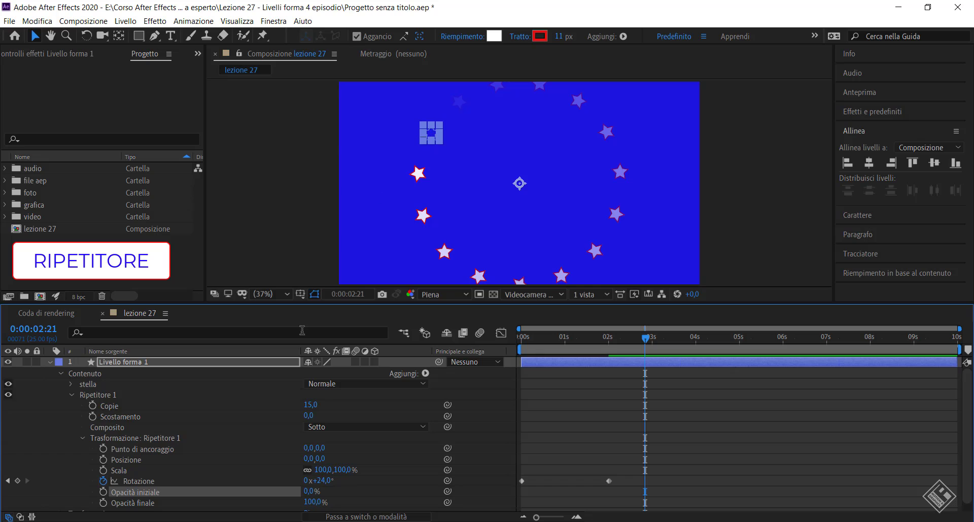
pyautogui.click(384, 269)
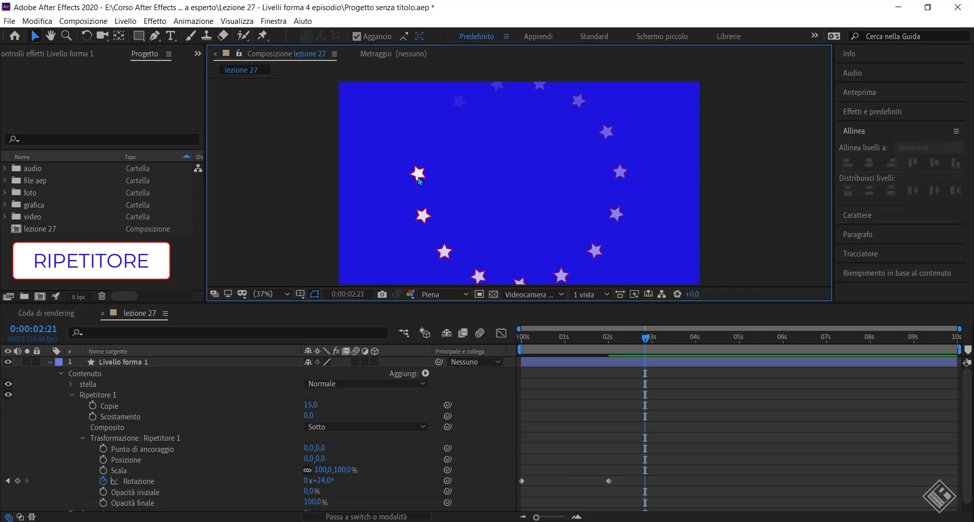
pyautogui.moveTo(310, 491); pyautogui.dragTo(383, 481)
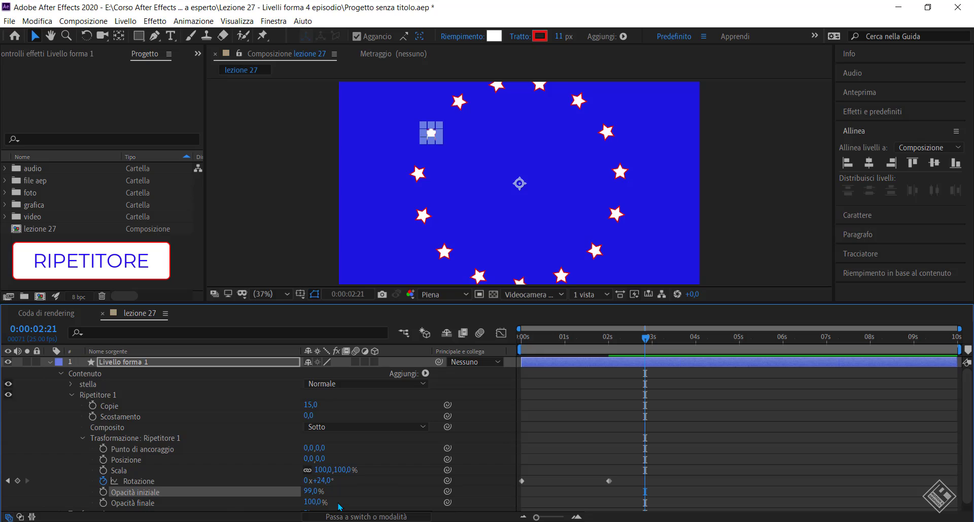
pyautogui.moveTo(310, 491); pyautogui.dragTo(317, 502)
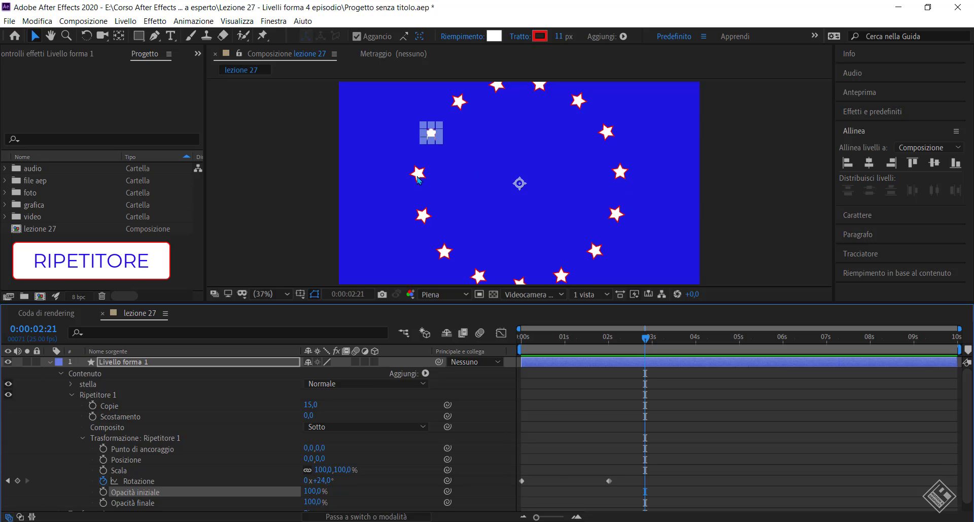
pyautogui.moveTo(312, 501)
pyautogui.mouseDown()
pyautogui.moveTo(183, 489)
pyautogui.moveTo(261, 502)
pyautogui.mouseUp()
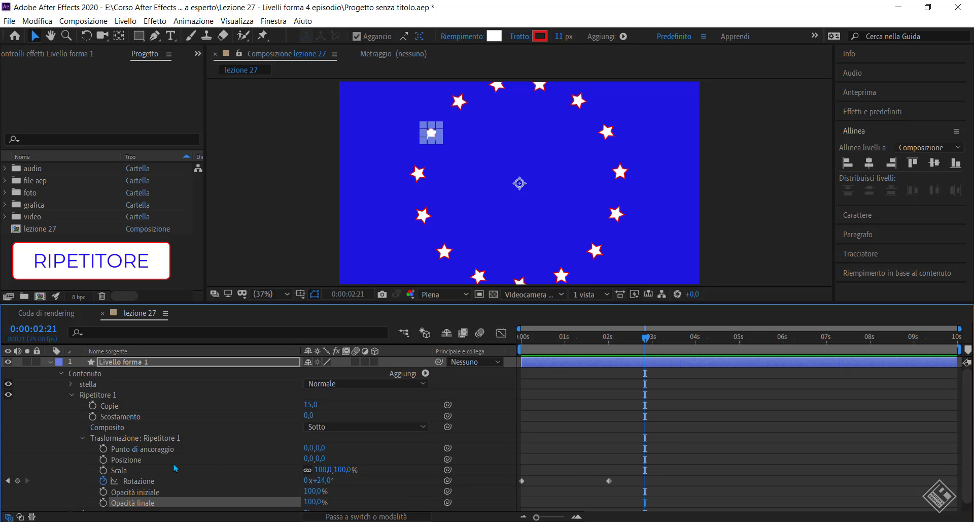
pyautogui.click(83, 438)
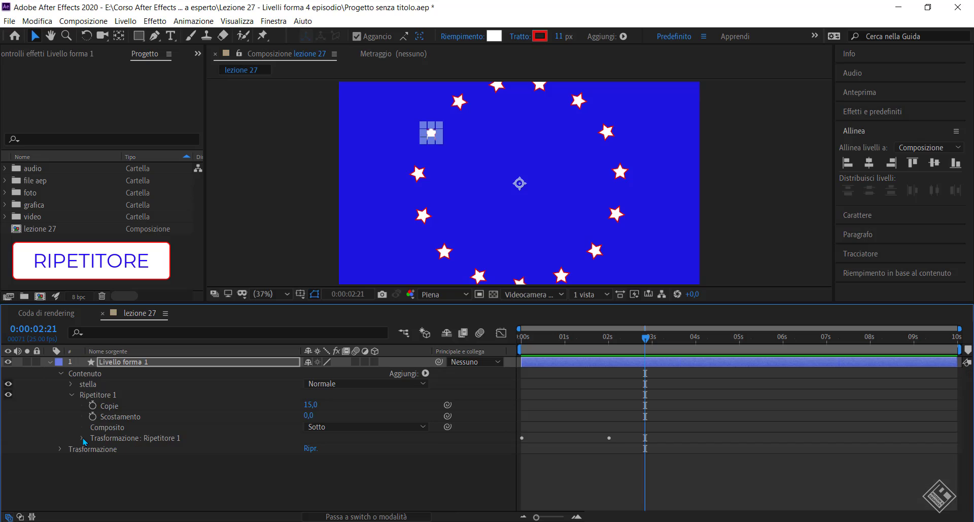
# Step: Add a second Repeater to the star shape layer from the Add menu
pyautogui.click(70, 399)
pyautogui.click(95, 400)
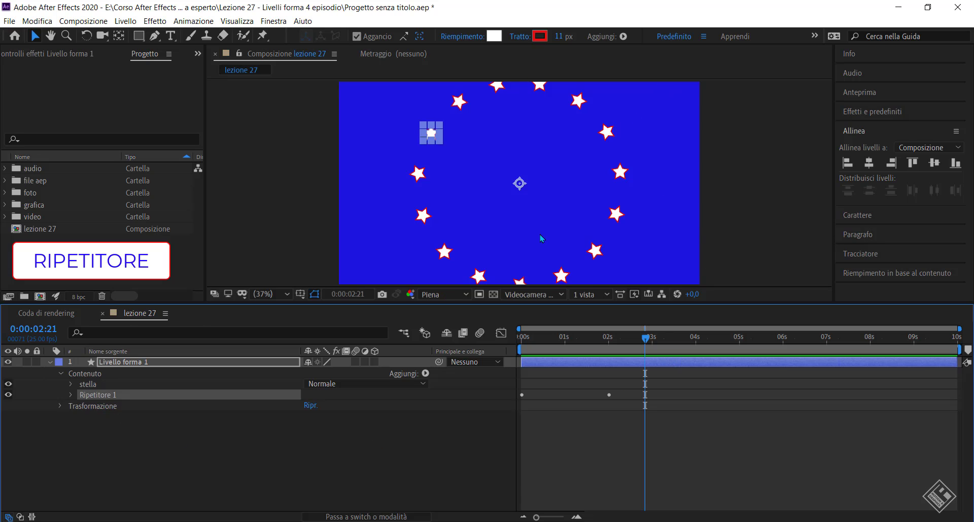
pyautogui.click(123, 385)
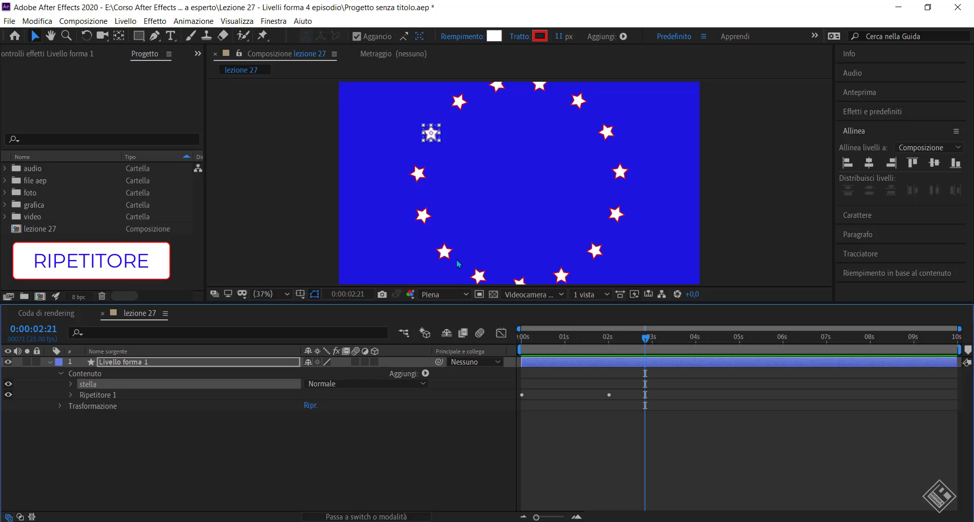
pyautogui.click(106, 398)
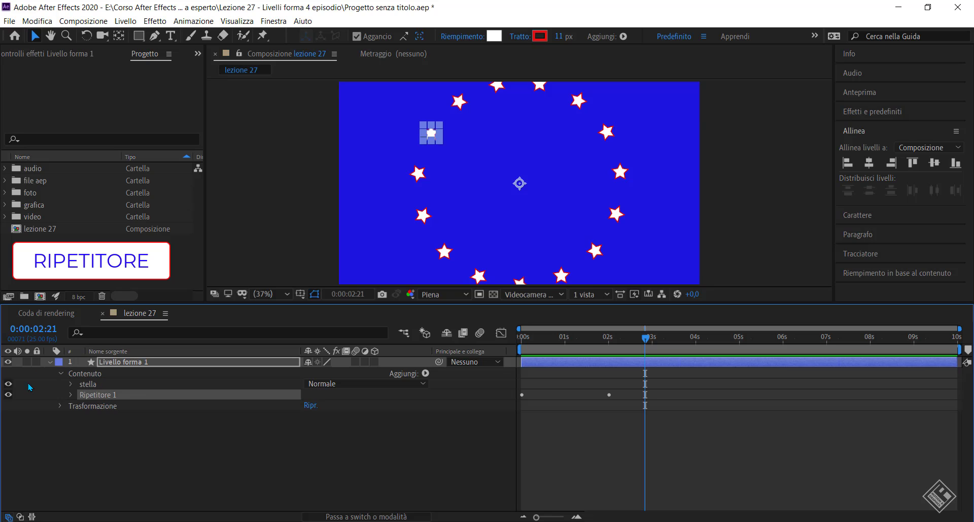
pyautogui.click(425, 373)
pyautogui.click(403, 279)
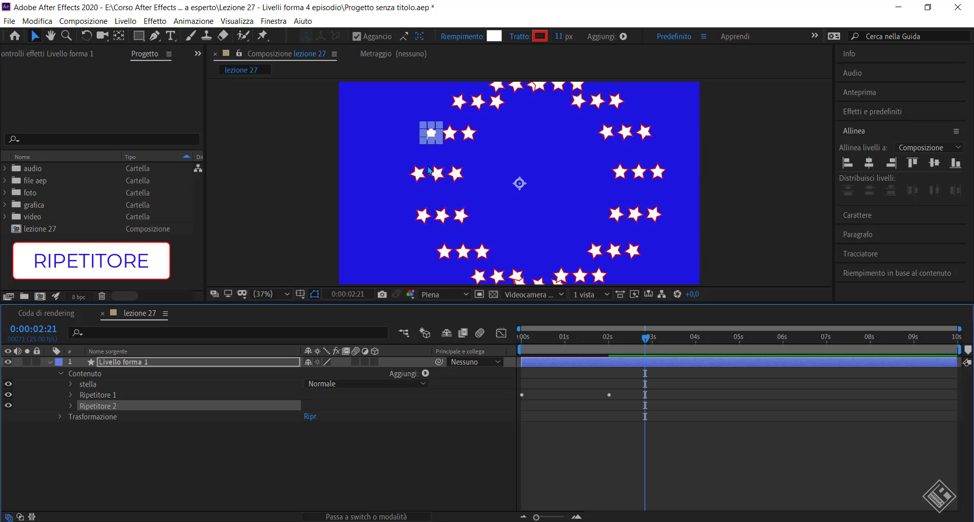
# Step: Expand Repeater 2 and raise its copy count to 12
pyautogui.click(99, 386)
pyautogui.click(103, 397)
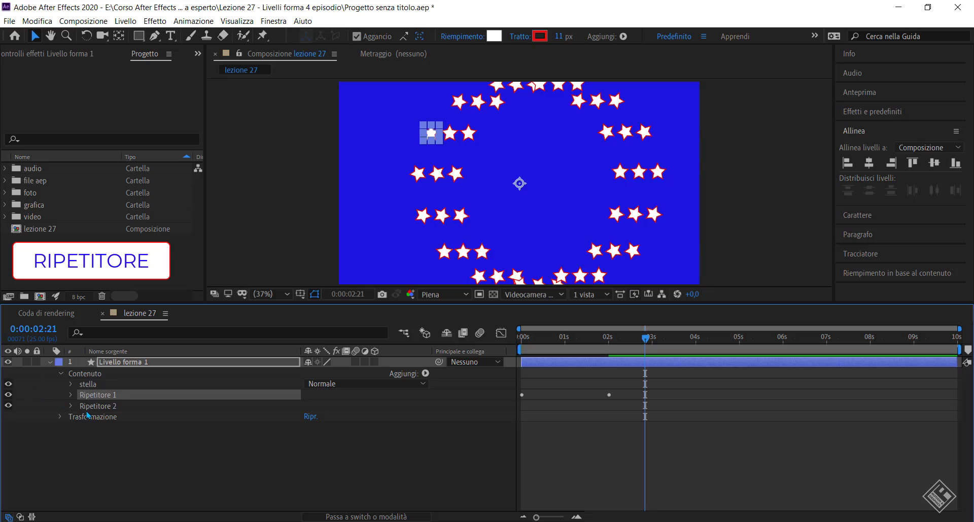
pyautogui.click(72, 406)
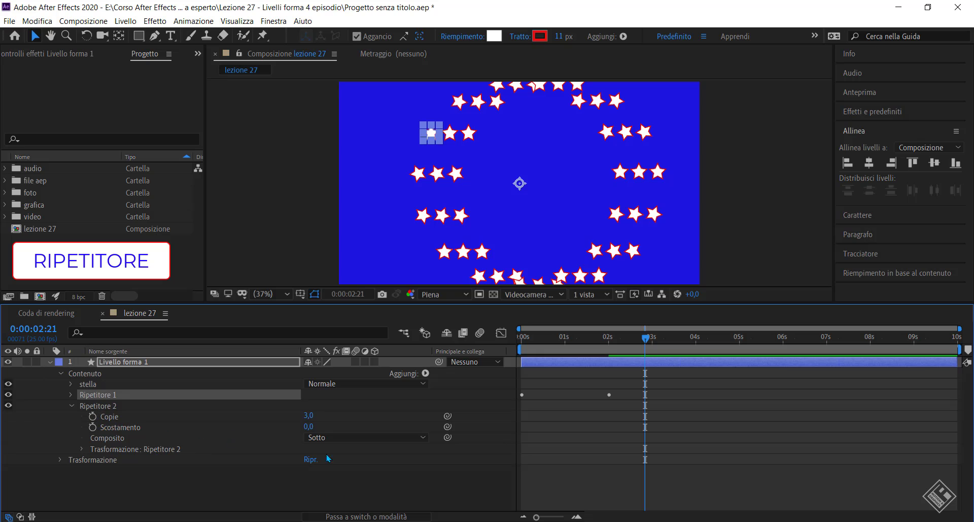
pyautogui.moveTo(308, 415); pyautogui.dragTo(298, 422)
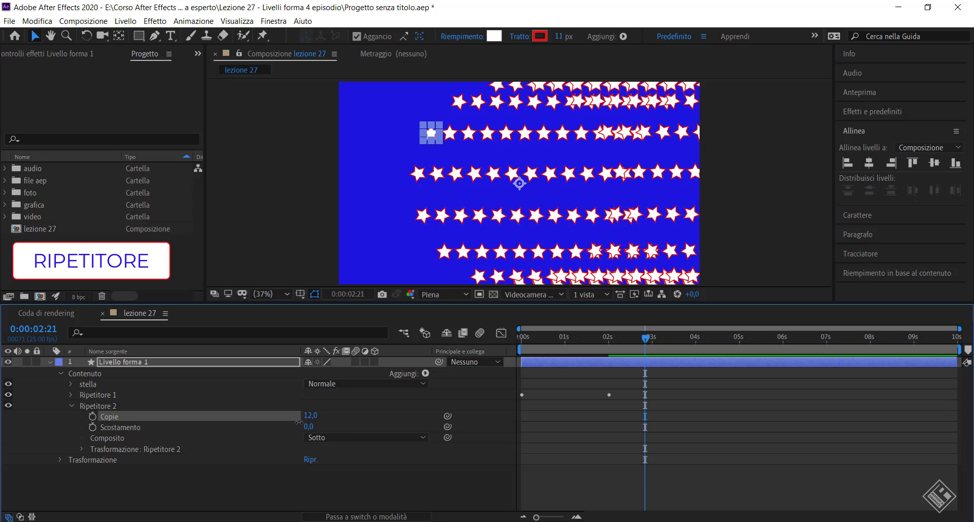
# Step: Give Repeater 2 10 copies and a horizontal position offset of 0
pyautogui.click(311, 416)
pyautogui.write('10')
pyautogui.press('Return')
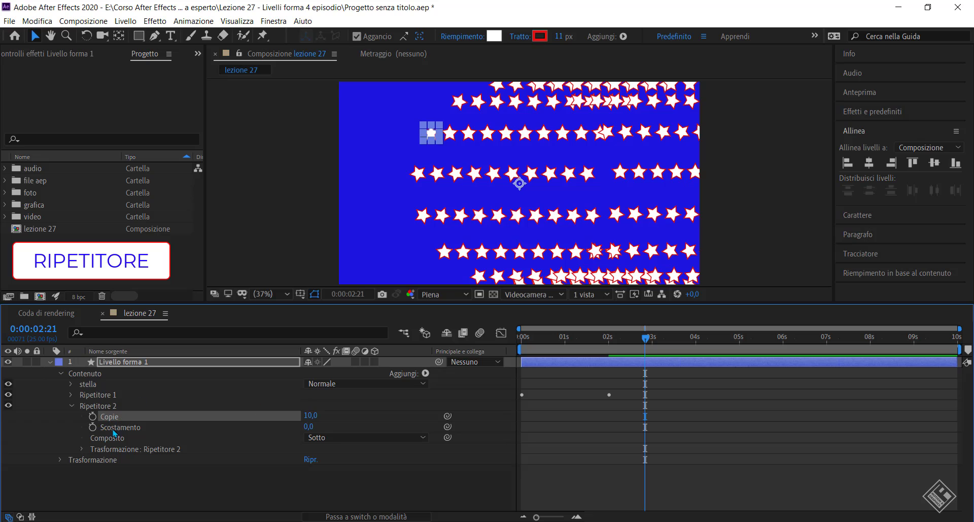
pyautogui.click(82, 449)
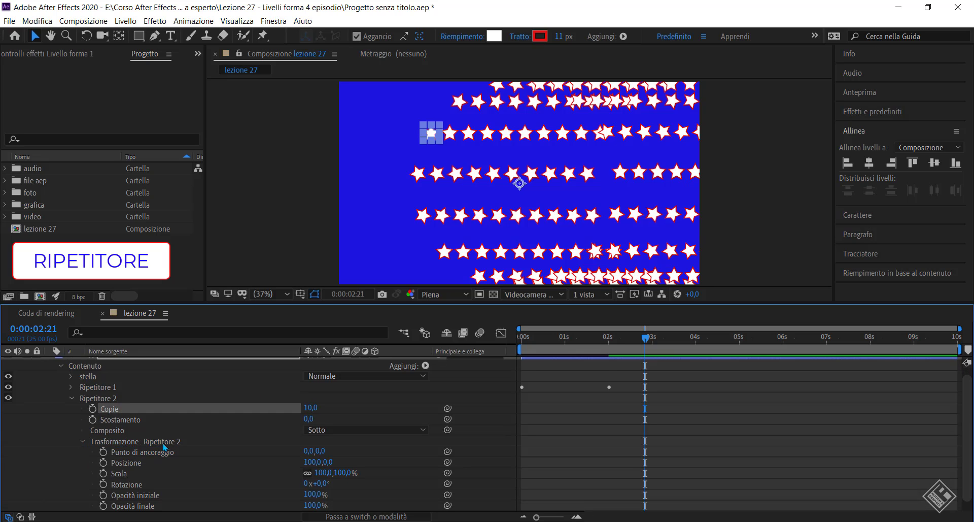
pyautogui.click(311, 462)
pyautogui.write('0')
pyautogui.press('Return')
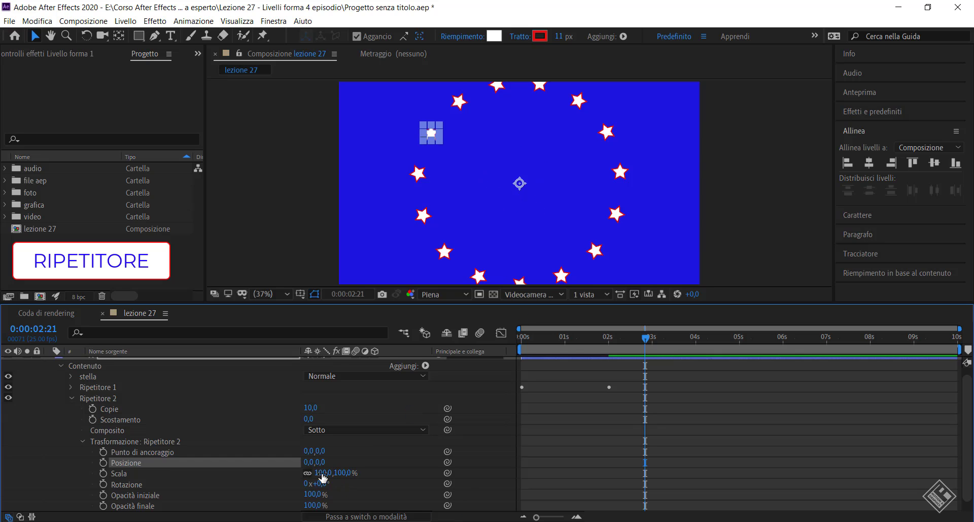
# Step: Vary Repeater 2's scale and rotation to form star spirals, ending at 86% scale
pyautogui.moveTo(323, 475)
pyautogui.mouseDown()
pyautogui.moveTo(306, 472)
pyautogui.moveTo(380, 466)
pyautogui.moveTo(288, 471)
pyautogui.mouseUp()
pyautogui.click(113, 473)
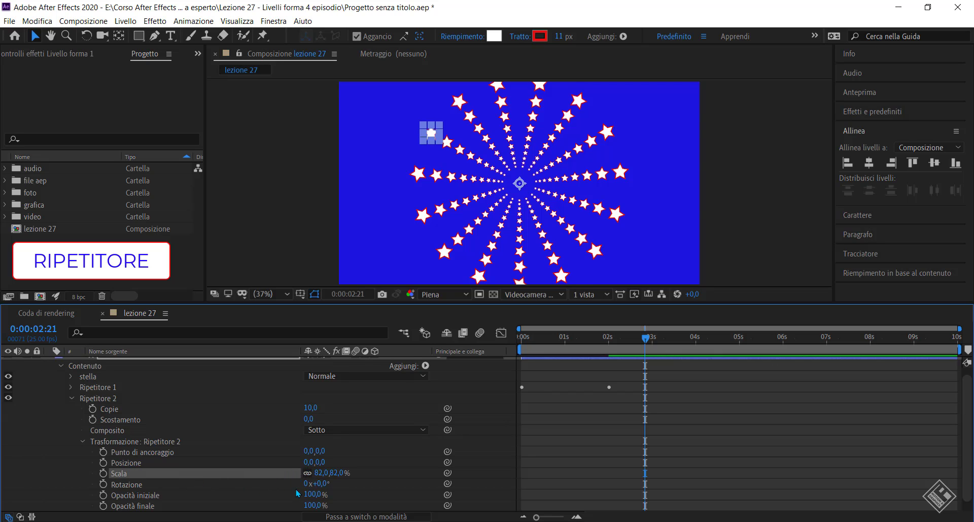
pyautogui.moveTo(321, 487)
pyautogui.mouseDown()
pyautogui.moveTo(349, 486)
pyautogui.moveTo(329, 474)
pyautogui.mouseUp()
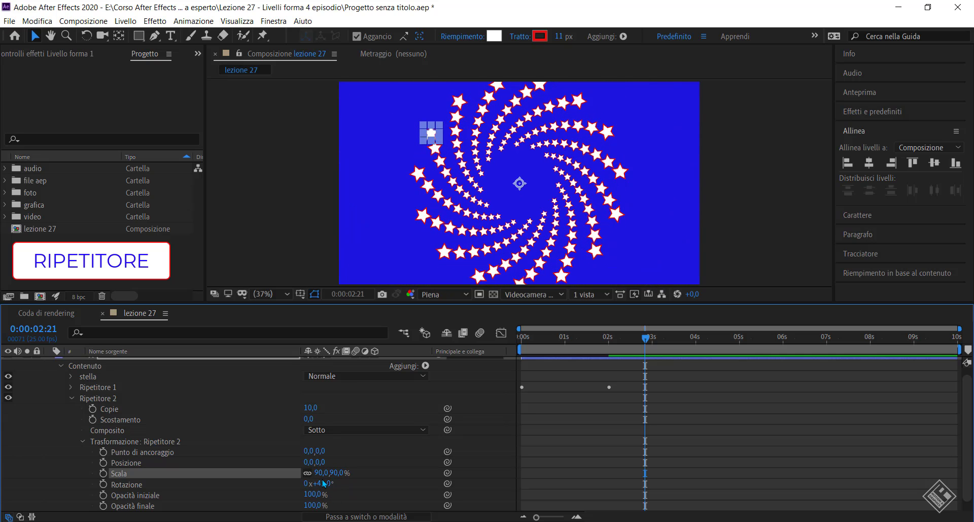
pyautogui.moveTo(327, 483); pyautogui.dragTo(353, 487)
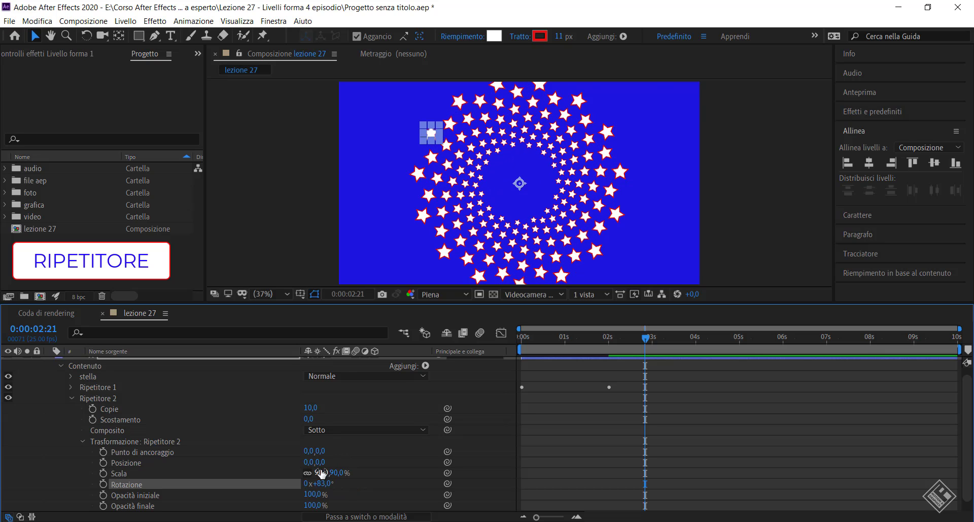
pyautogui.moveTo(321, 473)
pyautogui.mouseDown()
pyautogui.moveTo(273, 463)
pyautogui.moveTo(312, 461)
pyautogui.moveTo(269, 476)
pyautogui.mouseUp()
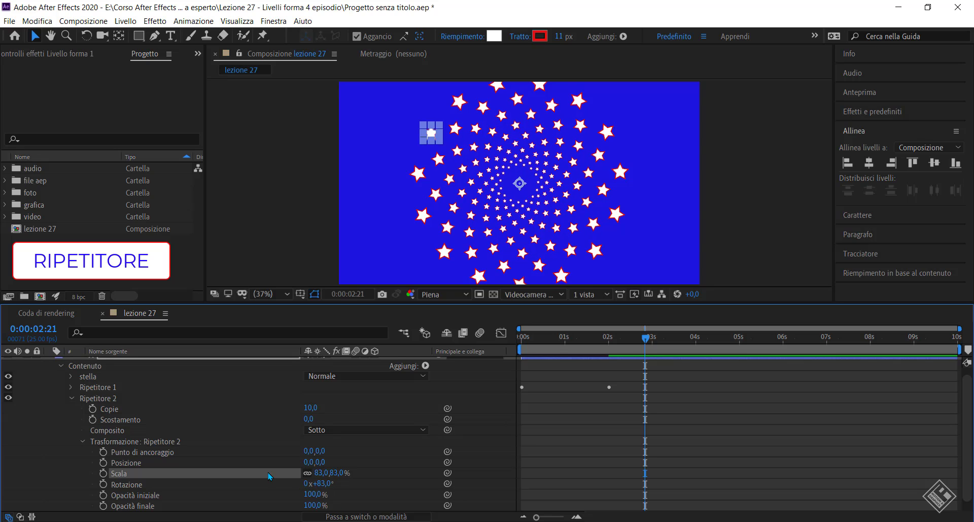
# Step: Collapse the repeater groups and delete the star shape layer
pyautogui.click(81, 441)
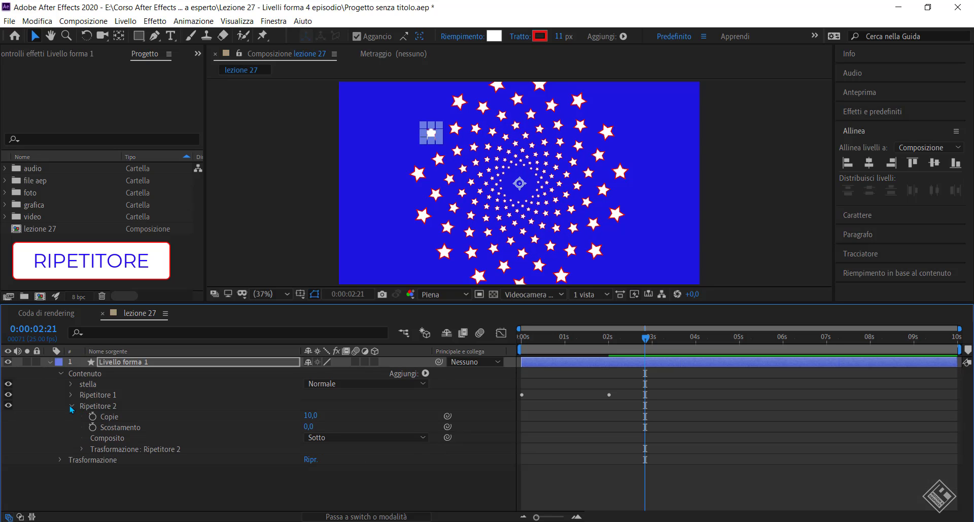
pyautogui.click(71, 406)
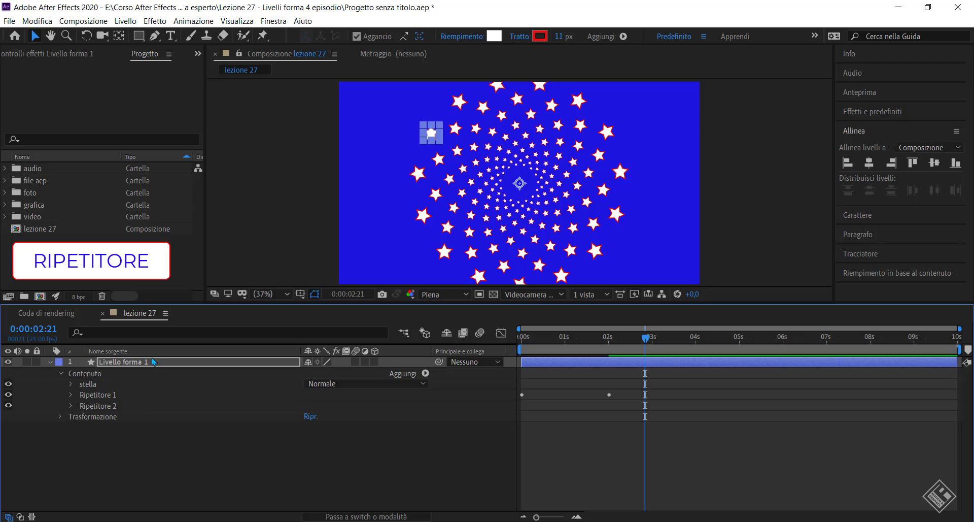
pyautogui.press('Return')
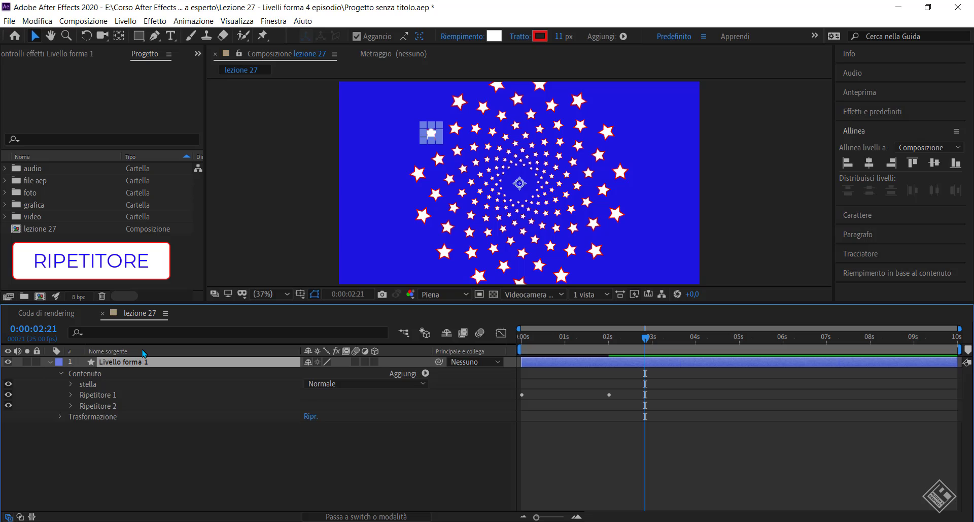
pyautogui.press('Delete')
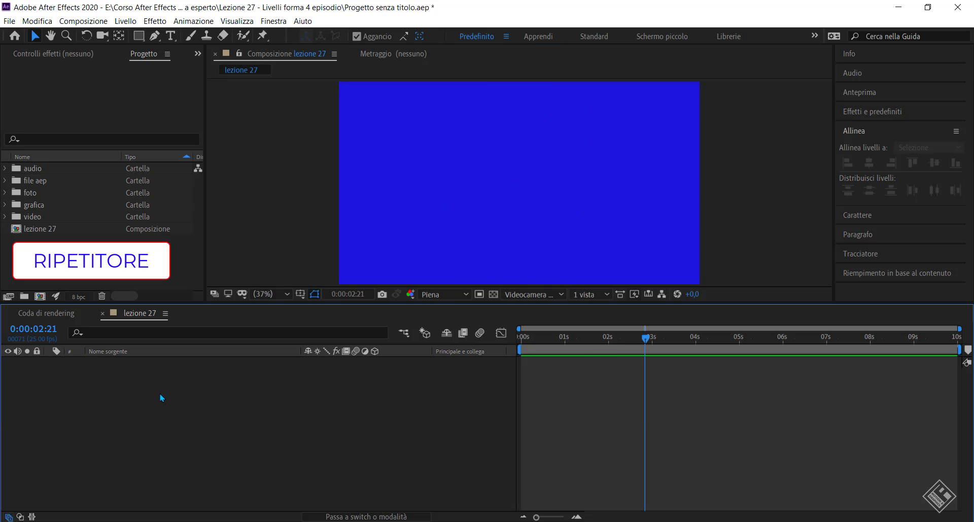
# Step: Draw a white square near the top-left and a circle below it
pyautogui.click(139, 36)
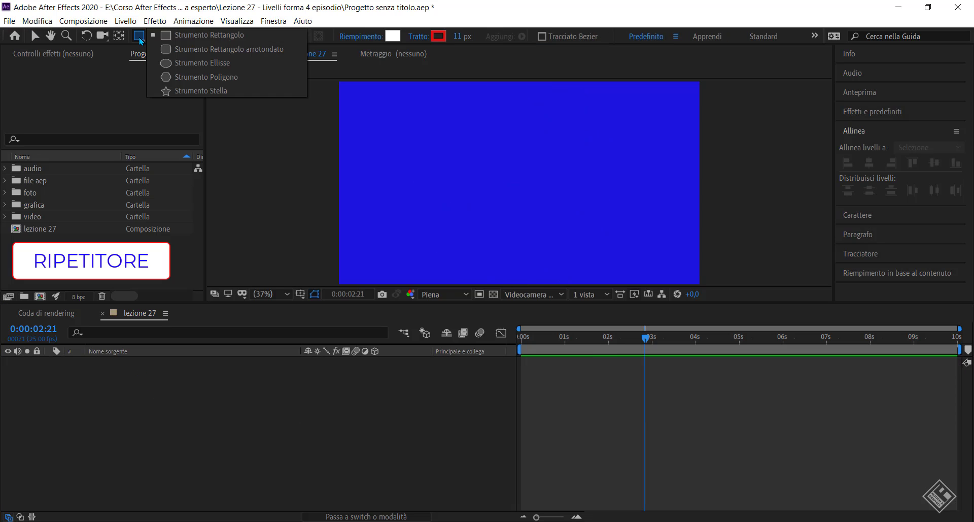
pyautogui.click(206, 35)
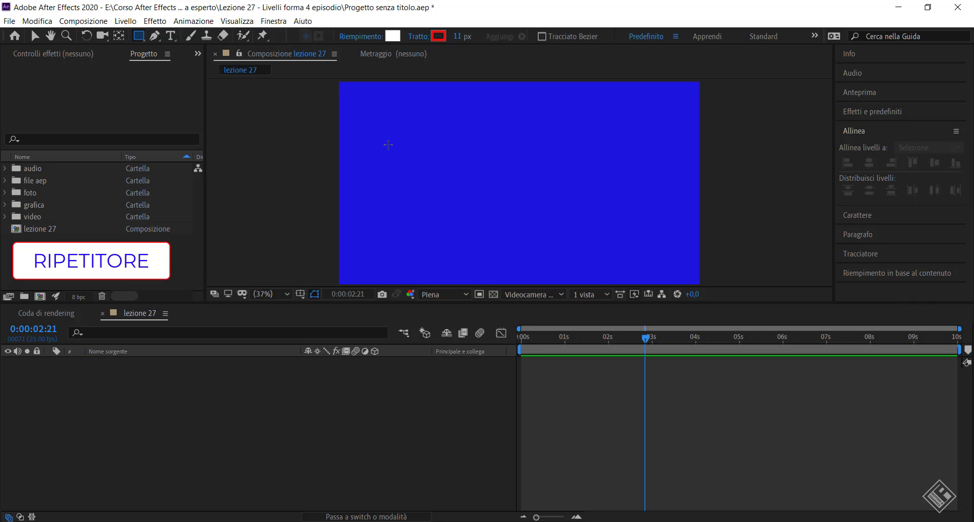
pyautogui.moveTo(397, 107); pyautogui.dragTo(429, 138)
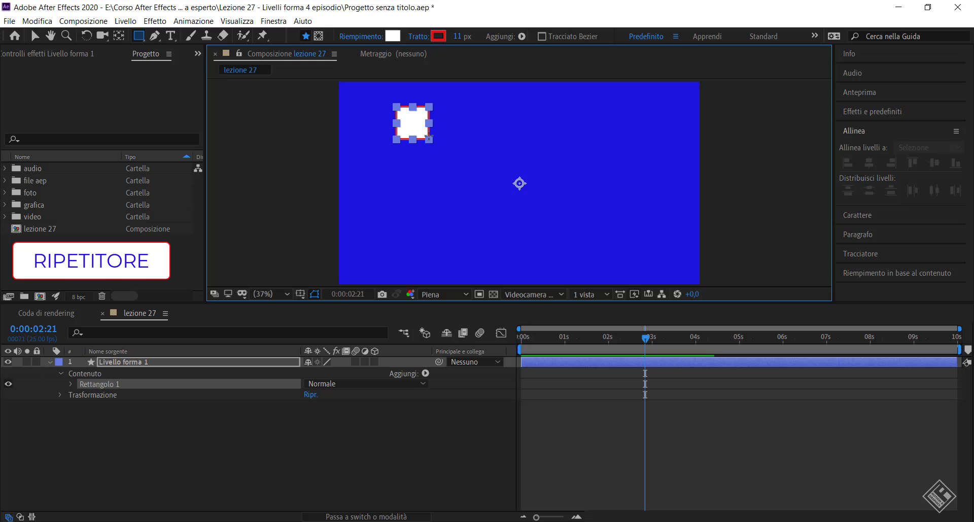
pyautogui.moveTo(139, 36); pyautogui.dragTo(223, 63)
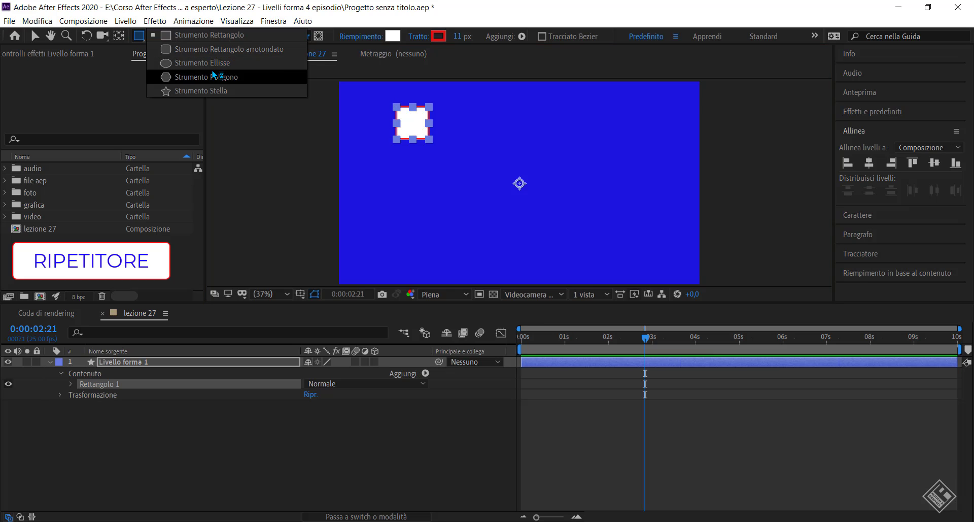
pyautogui.moveTo(400, 172); pyautogui.dragTo(437, 199)
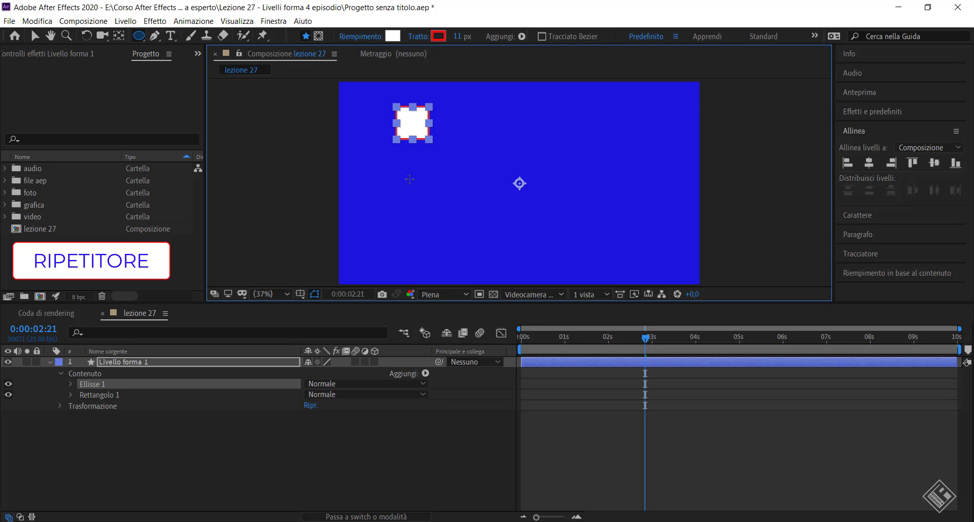
# Step: Draw a star below the circle and nudge it down and to the right
pyautogui.click(143, 38)
pyautogui.click(198, 90)
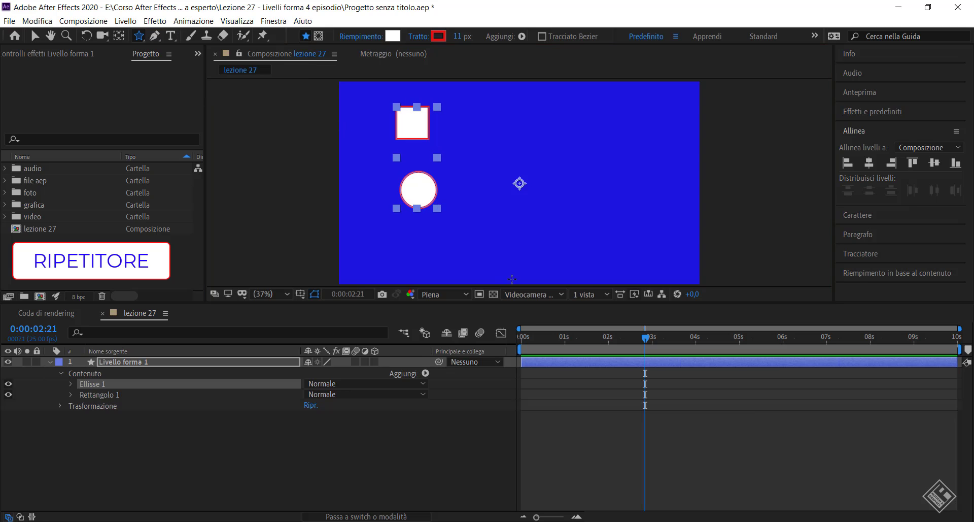
pyautogui.moveTo(413, 242); pyautogui.dragTo(413, 219)
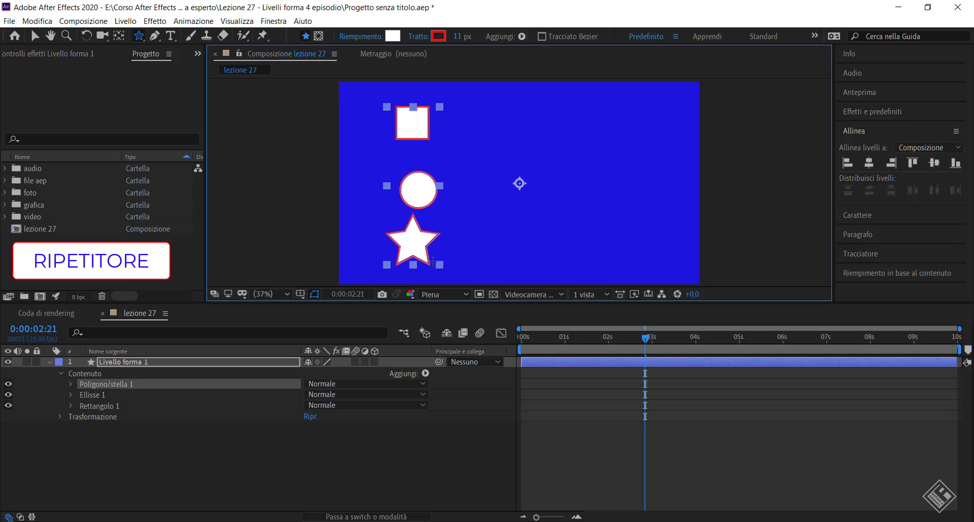
pyautogui.click(35, 36)
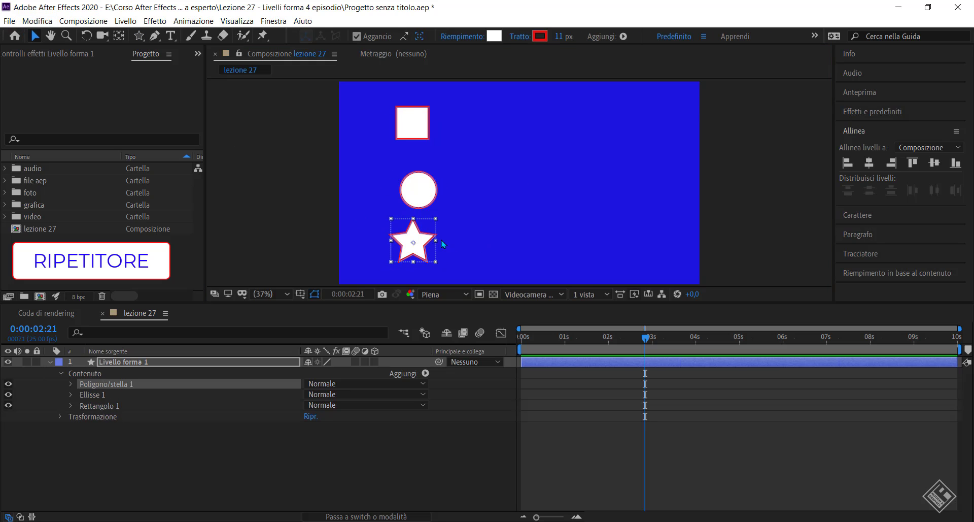
pyautogui.moveTo(428, 241); pyautogui.dragTo(448, 259)
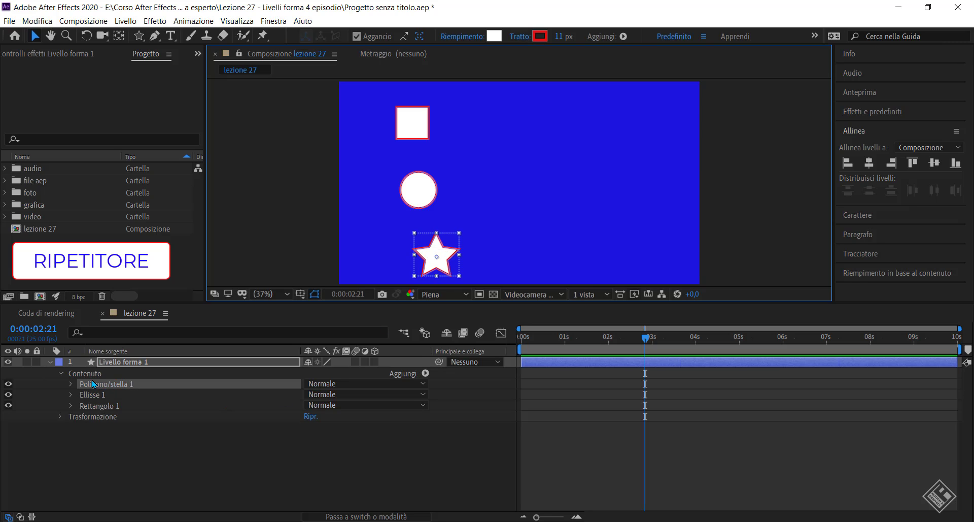
pyautogui.click(119, 456)
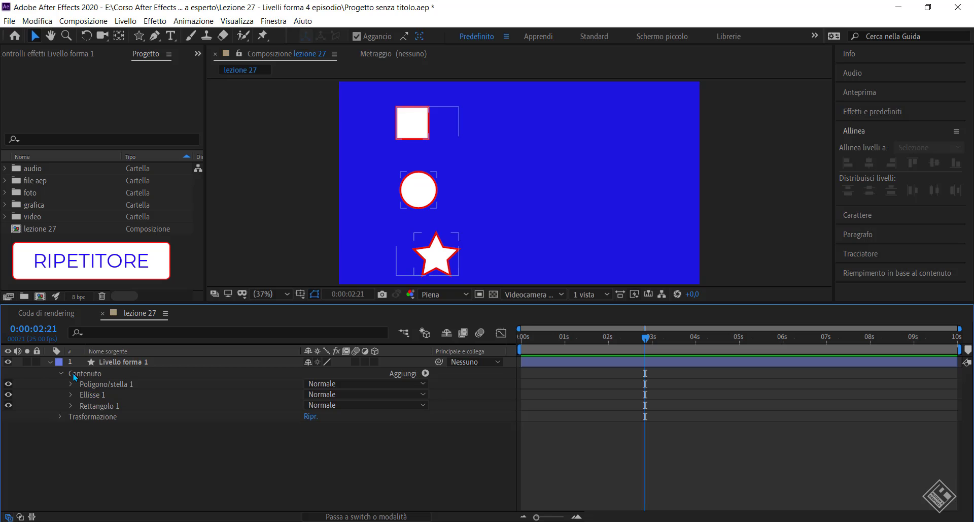
# Step: Add a Repeater to Livello forma 1 so each shape repeats three times
pyautogui.click(86, 378)
pyautogui.click(120, 363)
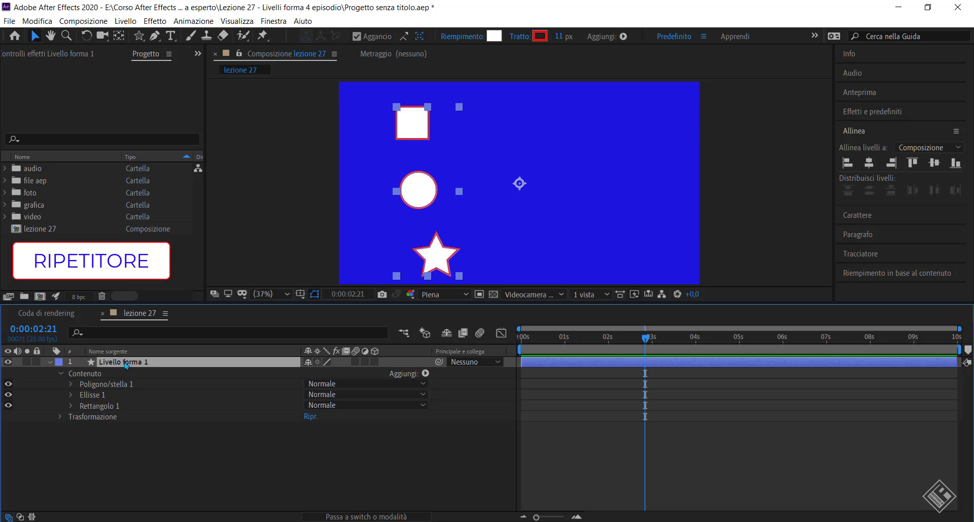
pyautogui.click(98, 441)
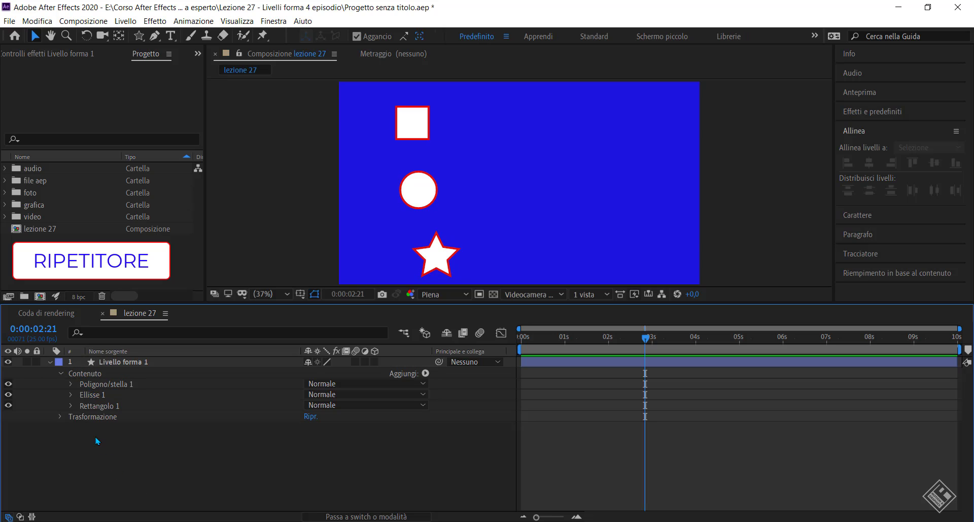
pyautogui.click(423, 386)
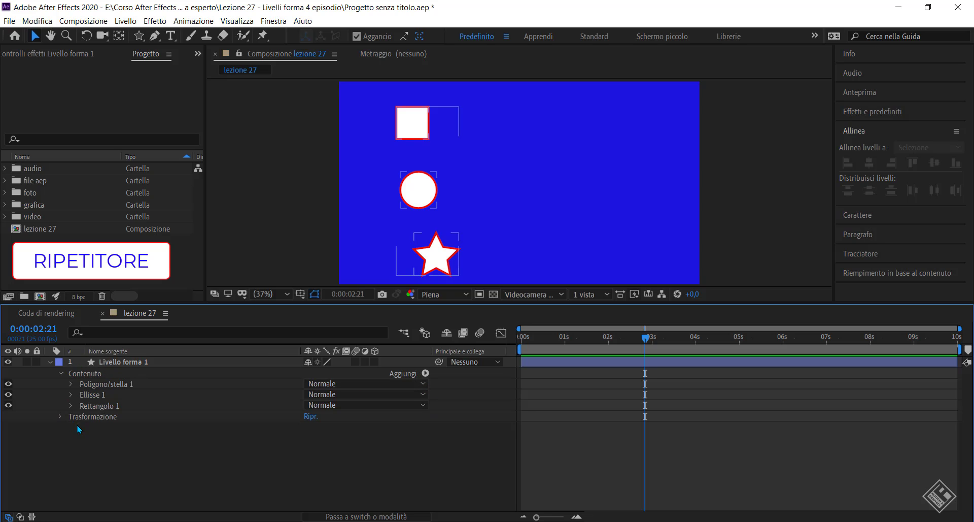
pyautogui.click(113, 462)
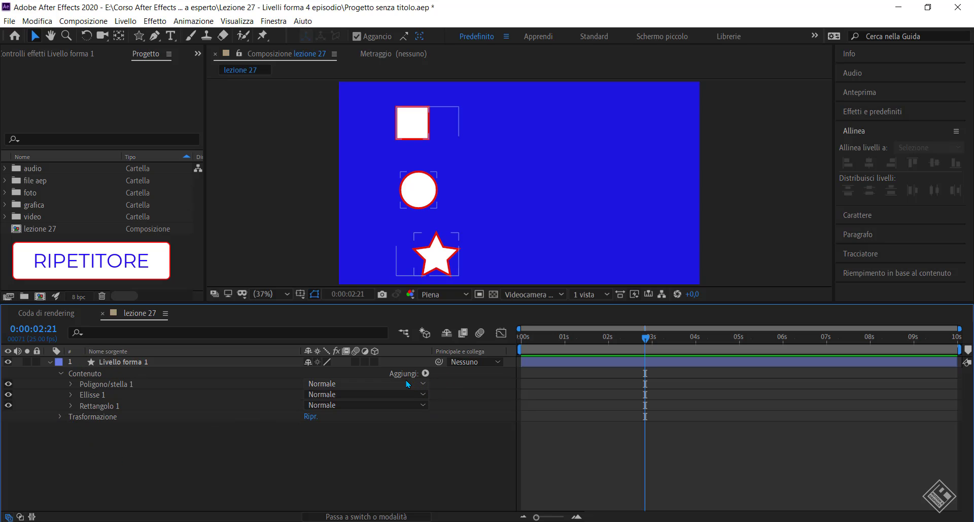
pyautogui.click(426, 374)
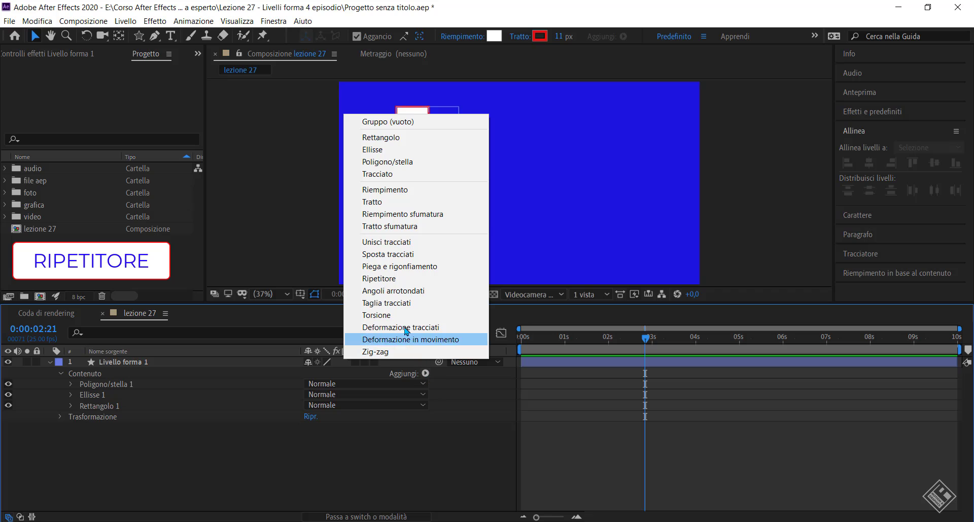
pyautogui.click(378, 278)
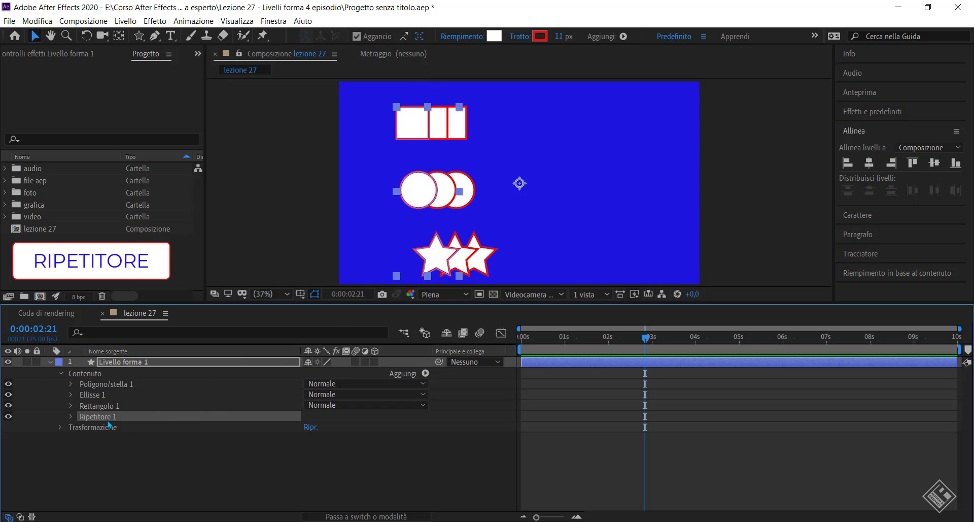
# Step: Drag Repeater 1 up beneath the star so only the star repeats
pyautogui.click(71, 416)
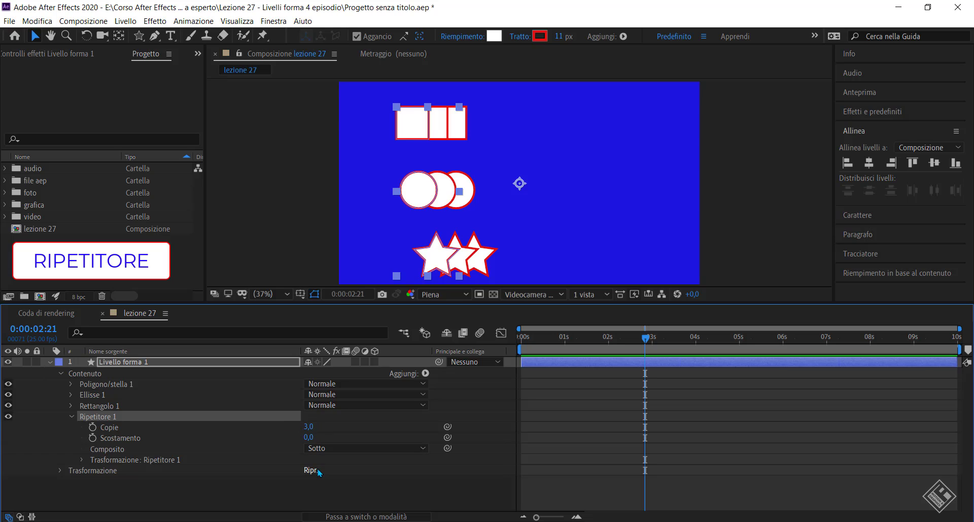
pyautogui.click(71, 416)
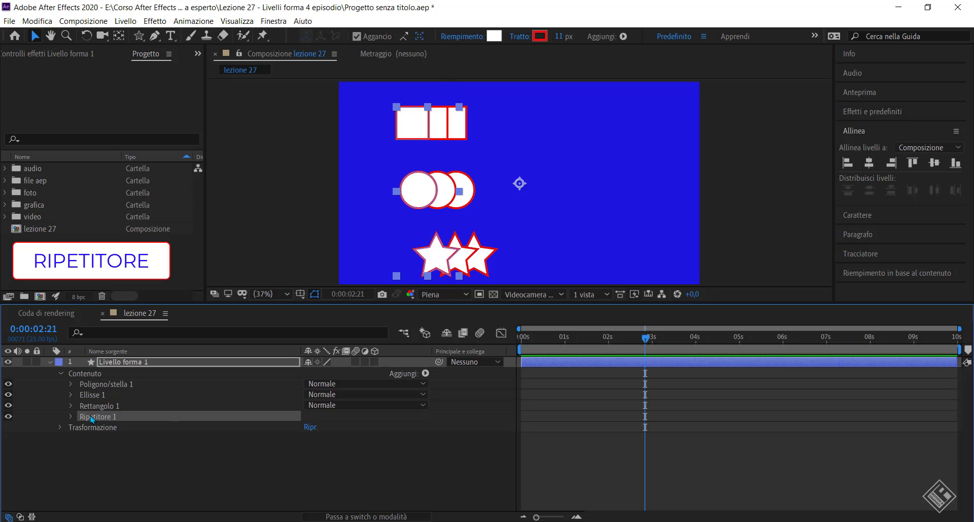
pyautogui.moveTo(106, 417); pyautogui.dragTo(109, 393)
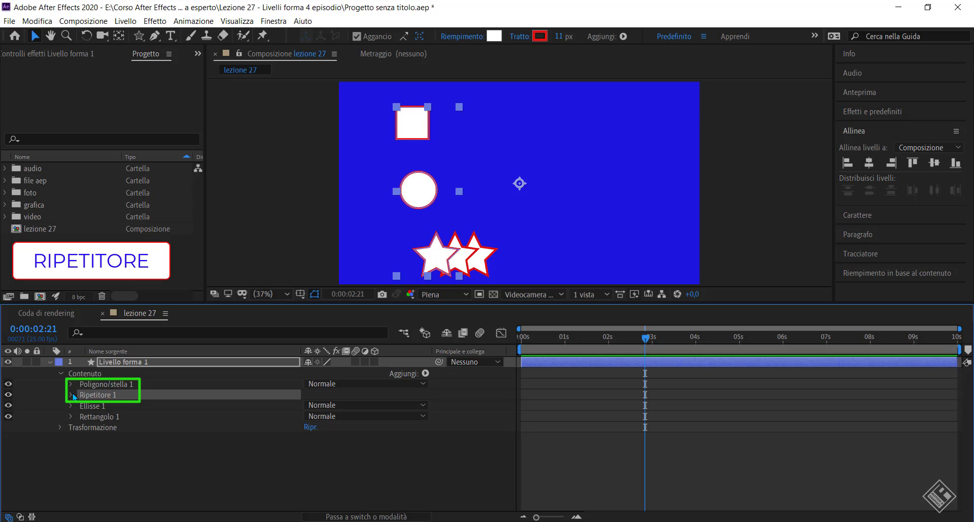
# Step: Set Repeater 1 to position X 0, scale 83% and 17 copies
pyautogui.click(104, 384)
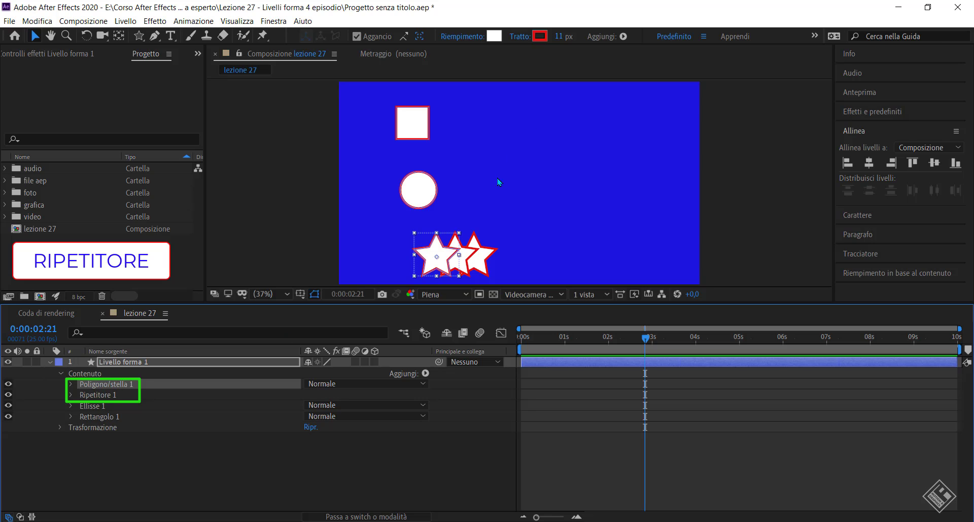
pyautogui.click(71, 395)
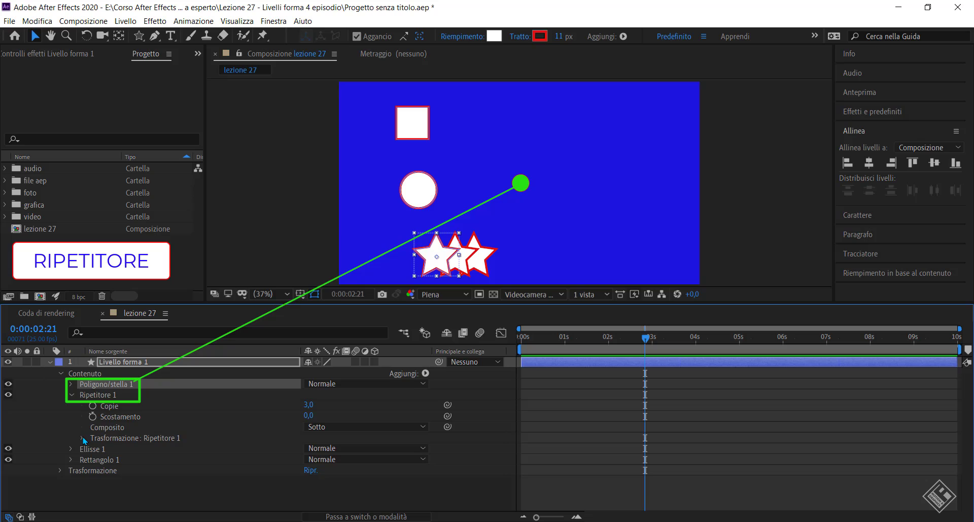
pyautogui.click(83, 439)
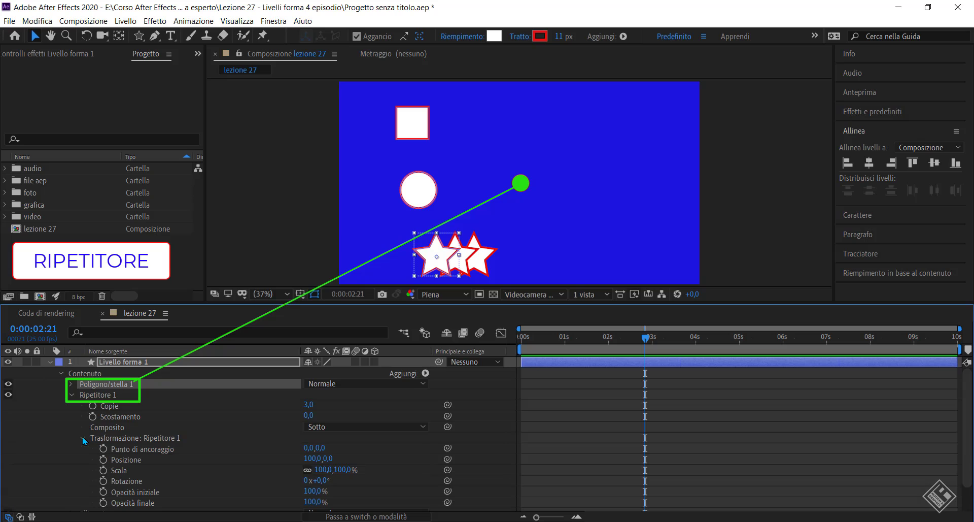
pyautogui.click(312, 458)
pyautogui.write('0')
pyautogui.press('Return')
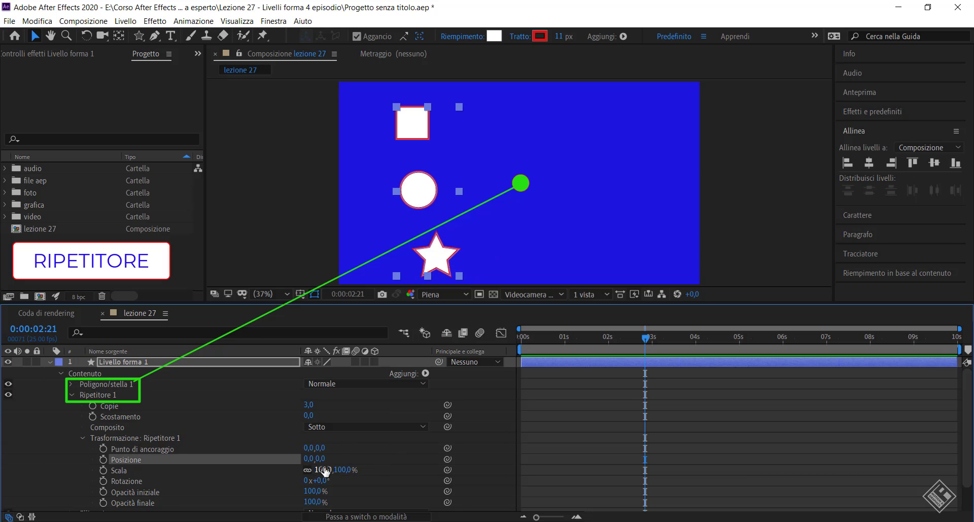
pyautogui.moveTo(322, 469)
pyautogui.mouseDown()
pyautogui.moveTo(330, 470)
pyautogui.moveTo(303, 470)
pyautogui.mouseUp()
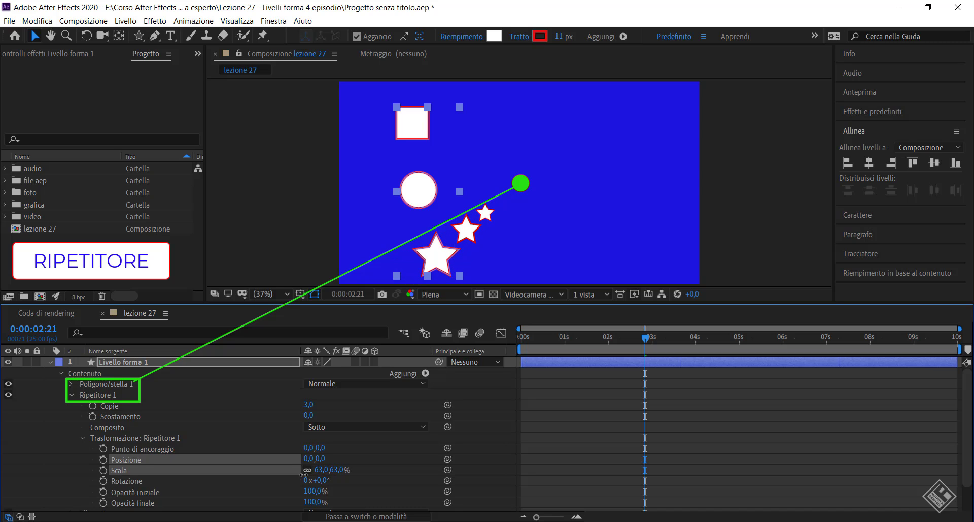
pyautogui.moveTo(306, 404); pyautogui.dragTo(317, 405)
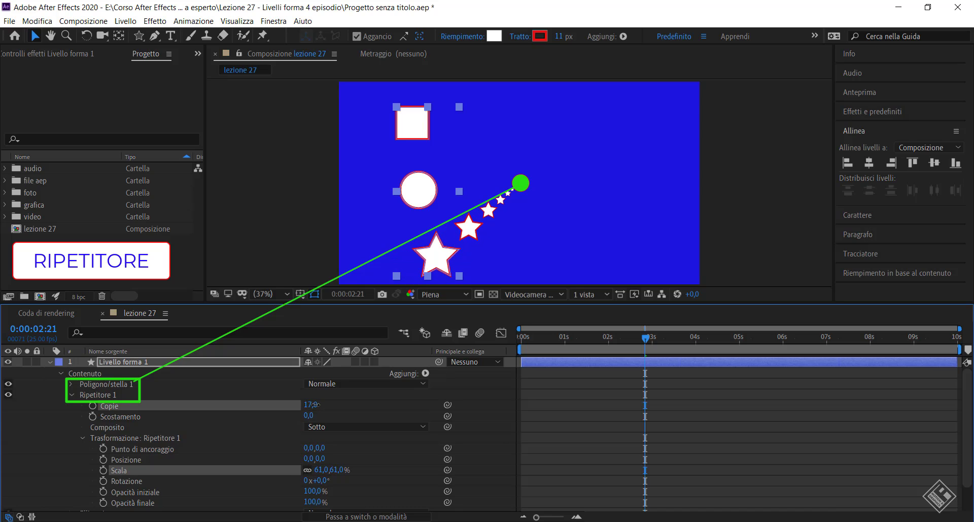
pyautogui.moveTo(319, 470); pyautogui.dragTo(329, 468)
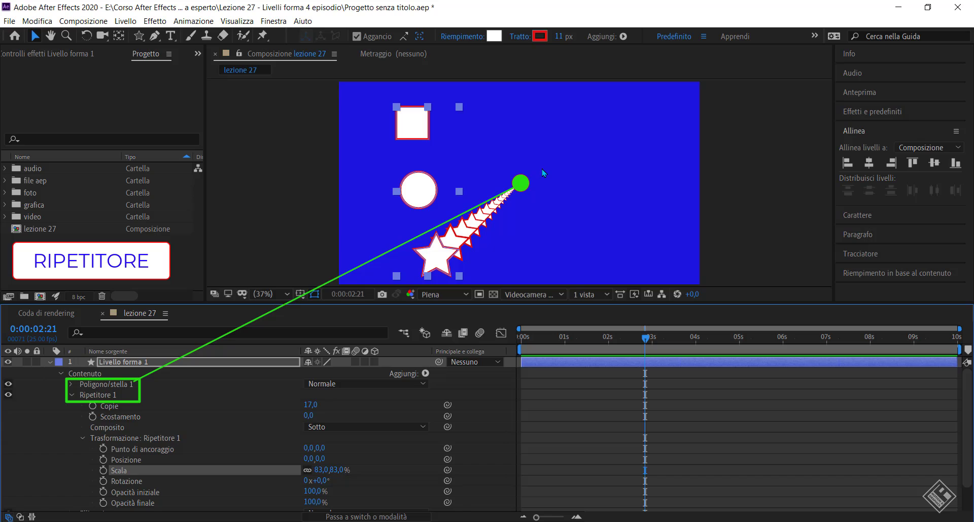
pyautogui.click(73, 395)
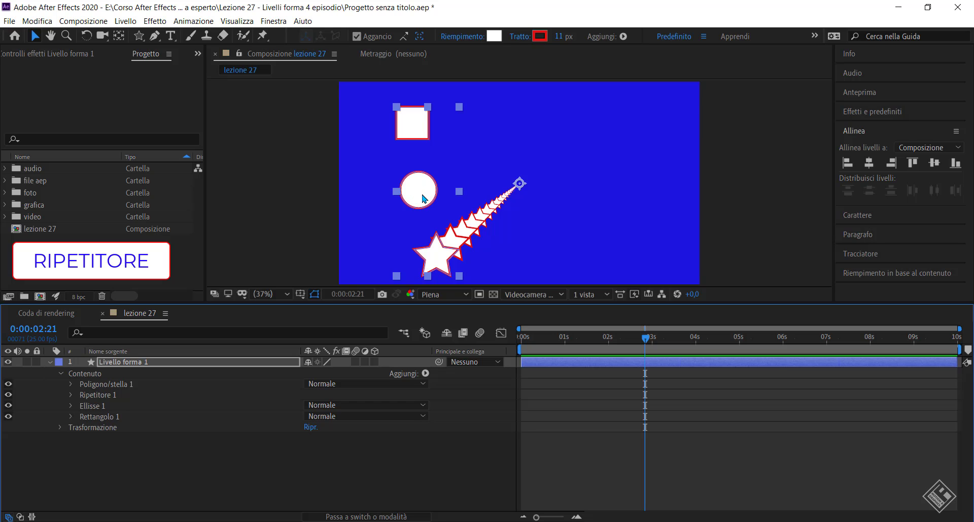
# Step: Add a second Repeater to the shape layer
pyautogui.click(86, 406)
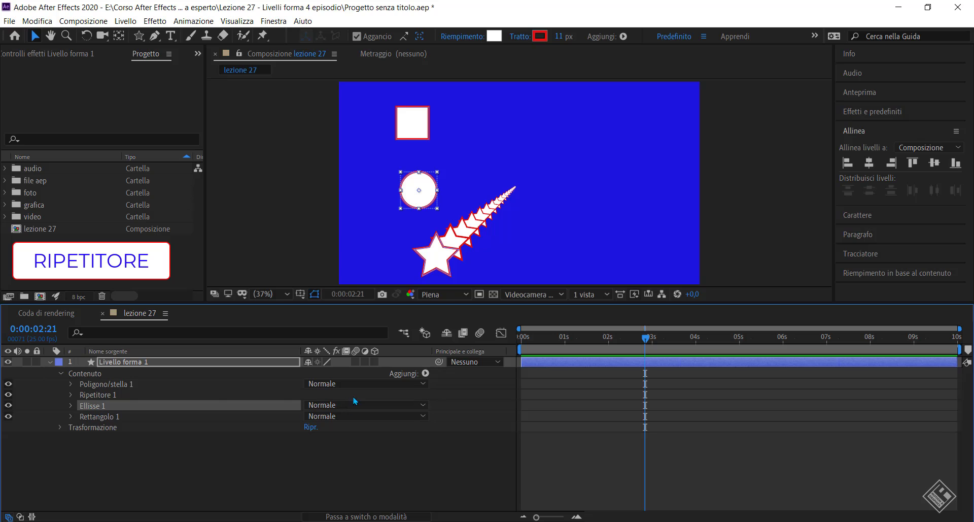
pyautogui.click(117, 445)
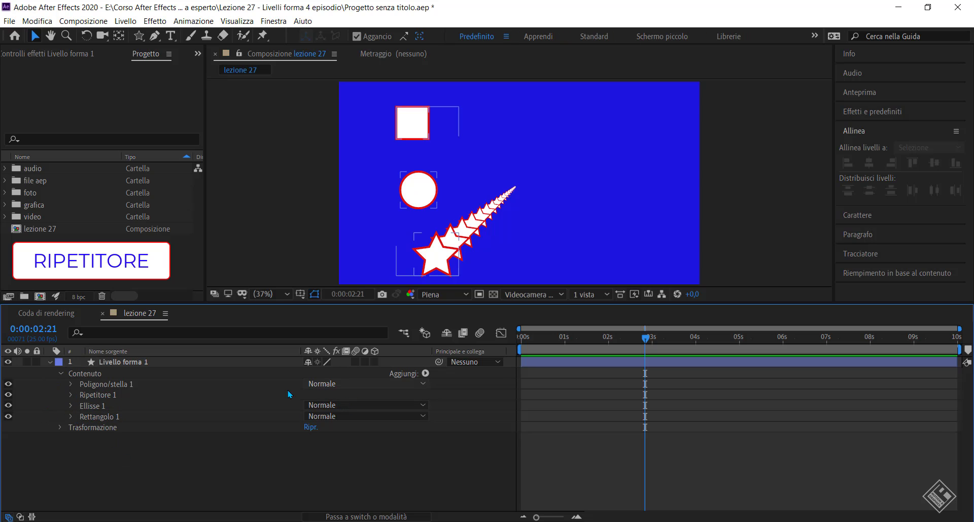
pyautogui.click(425, 373)
pyautogui.click(387, 279)
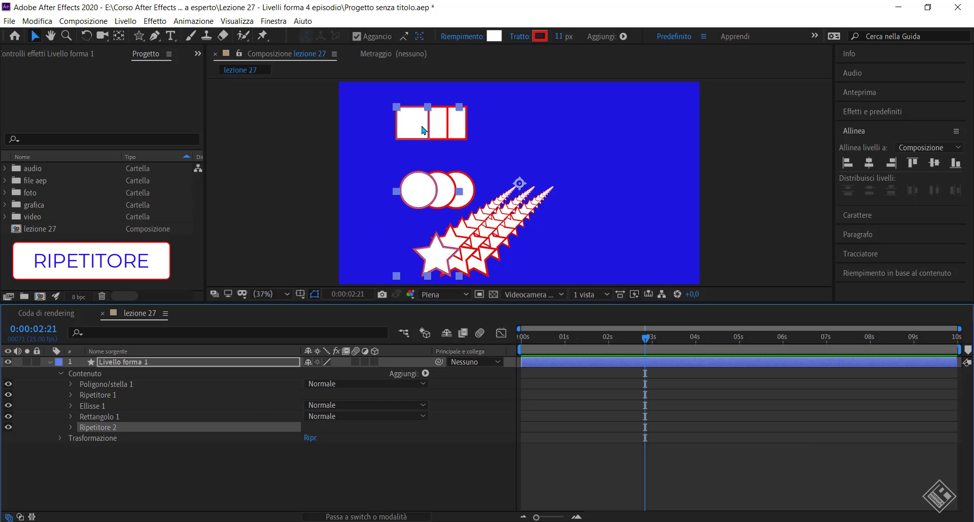
# Step: Move Repeater 2 between Ellisse 1 and Rettangolo 1 so only the circle repeats
pyautogui.click(97, 386)
pyautogui.click(102, 394)
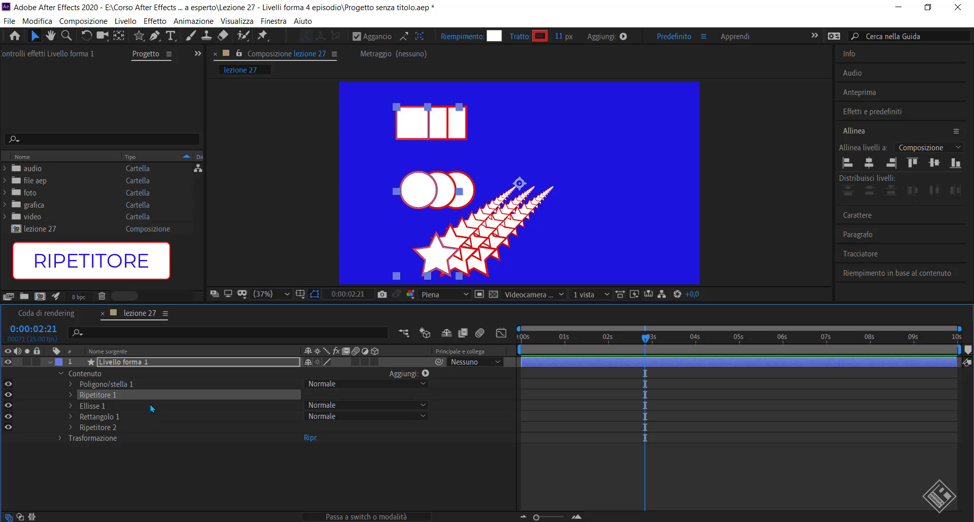
pyautogui.click(99, 430)
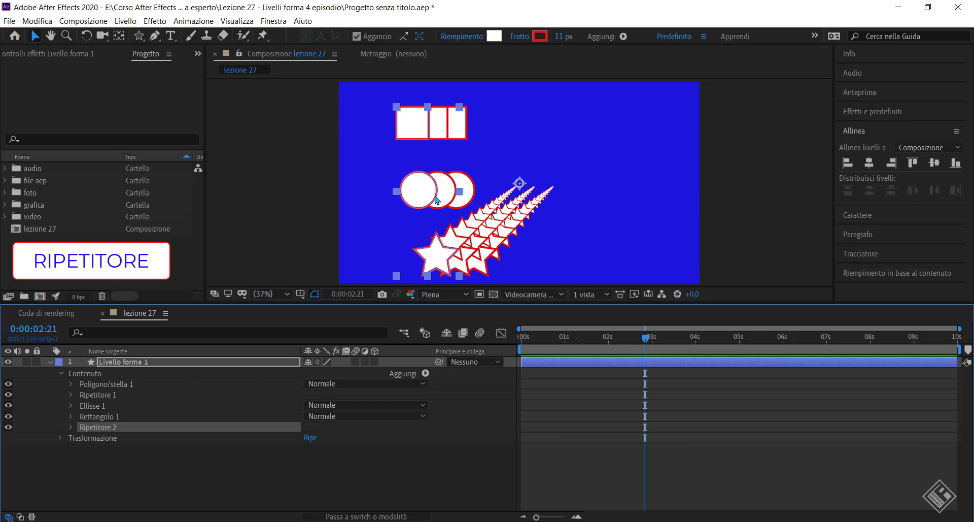
pyautogui.moveTo(98, 431); pyautogui.dragTo(102, 412)
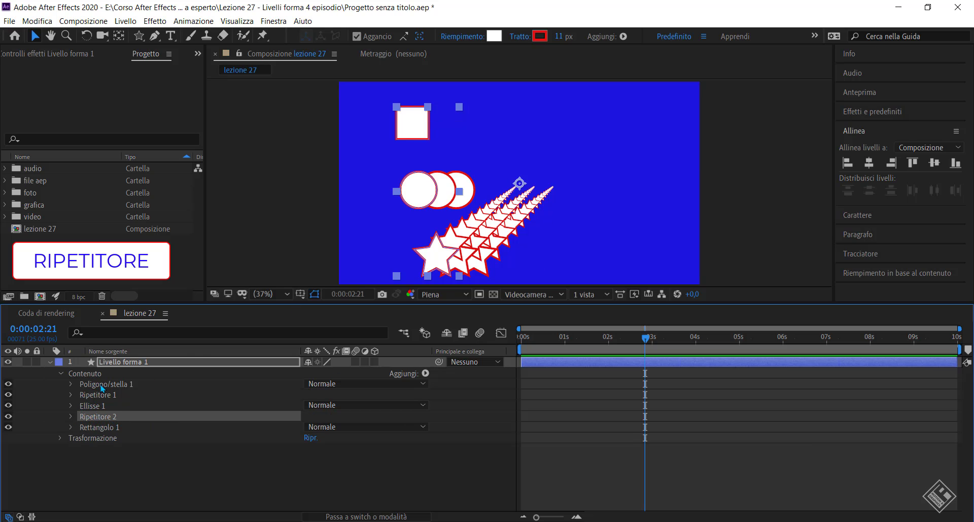
pyautogui.click(102, 388)
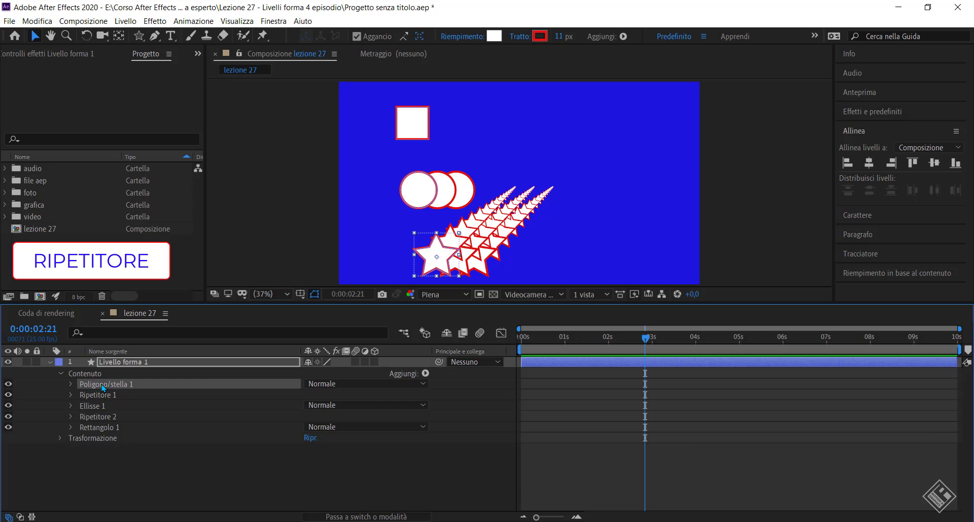
pyautogui.click(95, 405)
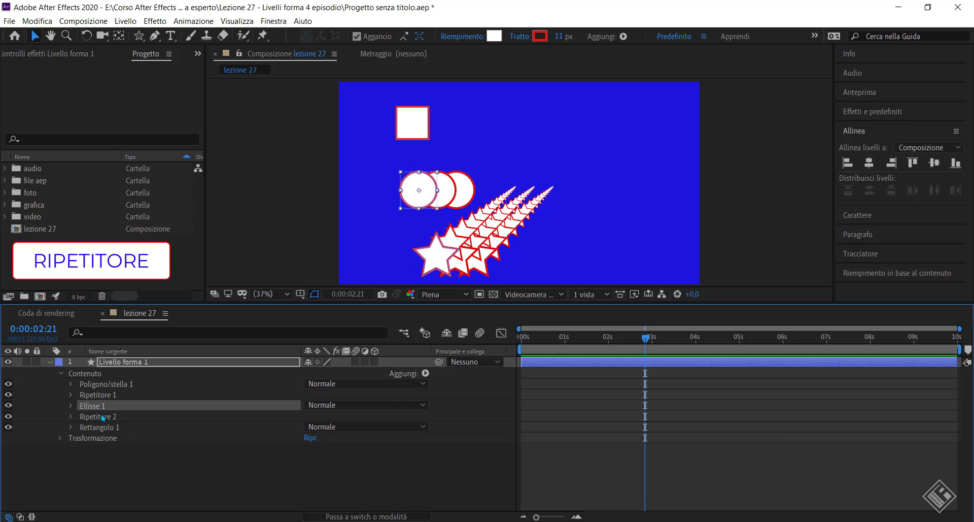
# Step: Group Ellisse 1 with Ripetitore 2 and rename the new group to 'ellisse'
pyautogui.keyDown('ctrl'); pyautogui.click(103, 417); pyautogui.keyUp('ctrl')
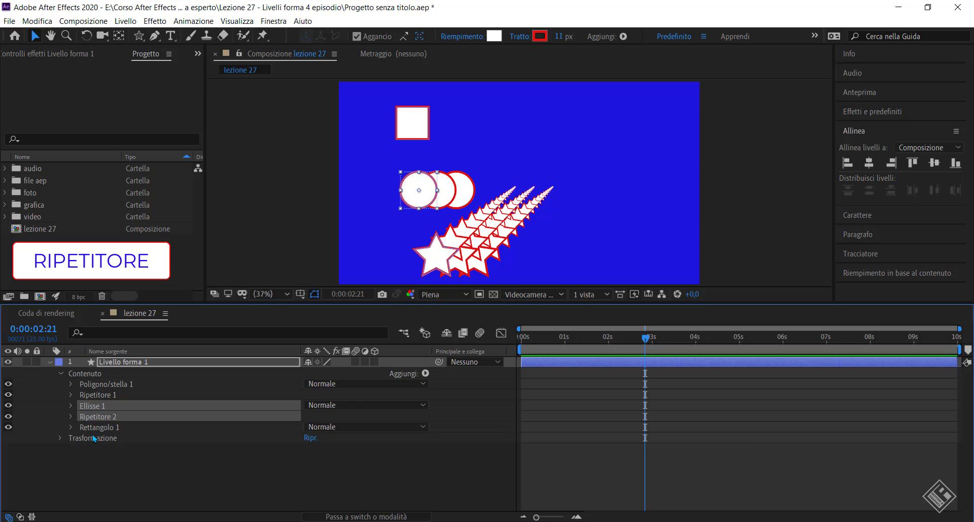
pyautogui.hotkey('ctrl', 'g')
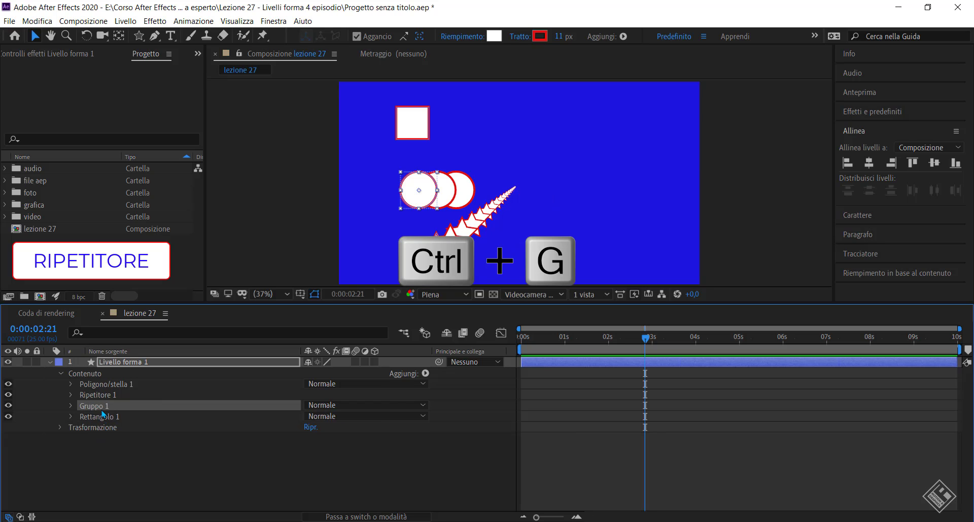
pyautogui.press('Return')
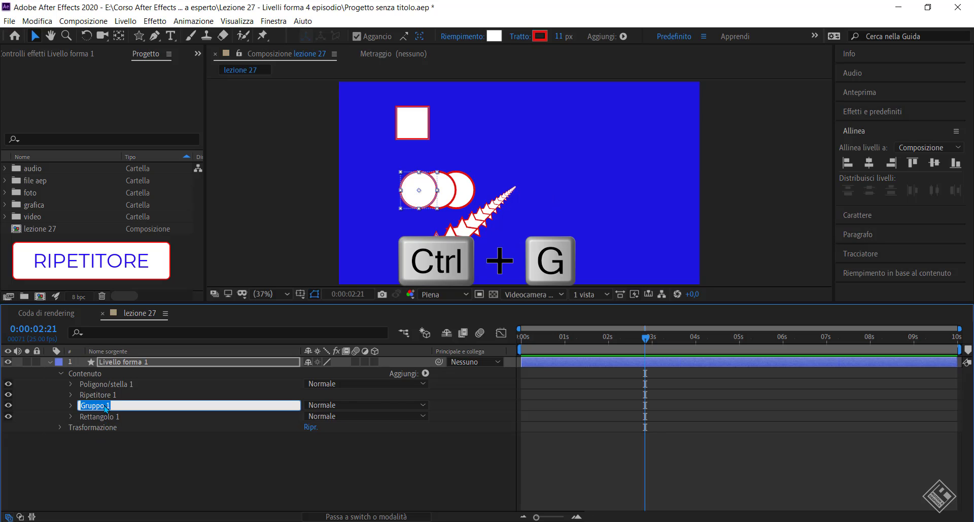
pyautogui.write('e')
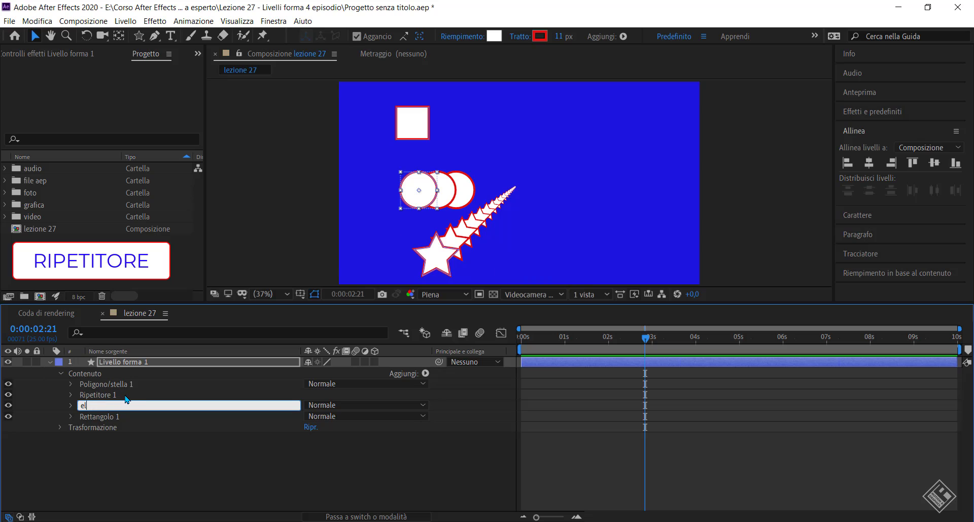
pyautogui.write('lisse')
pyautogui.press('Return')
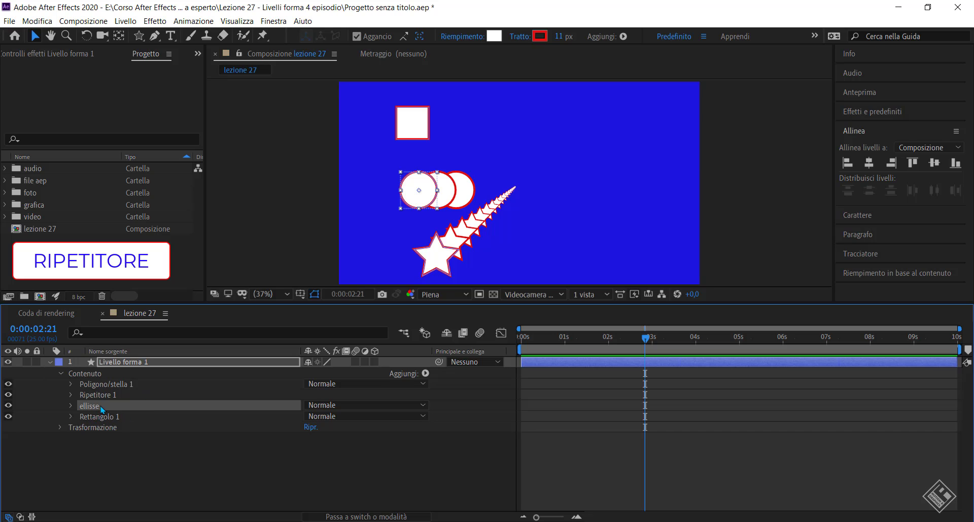
pyautogui.click(71, 405)
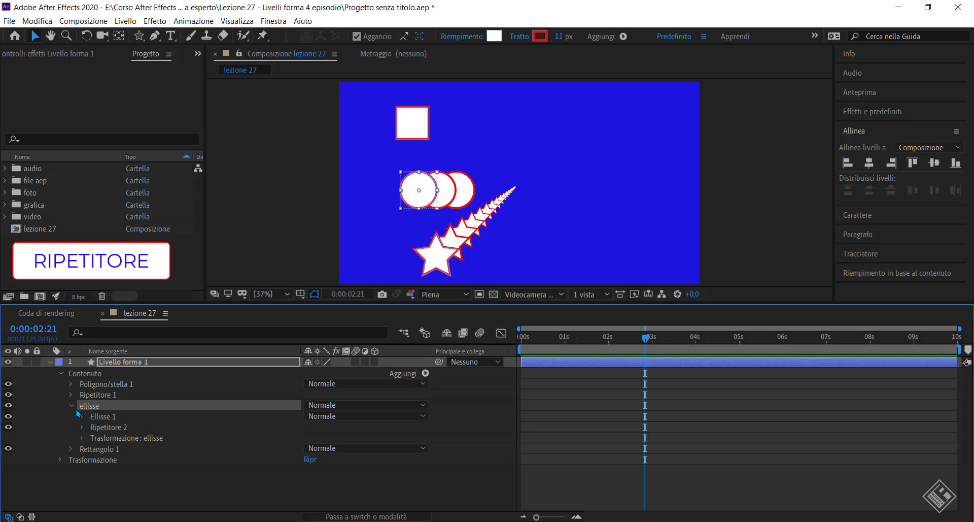
pyautogui.click(107, 427)
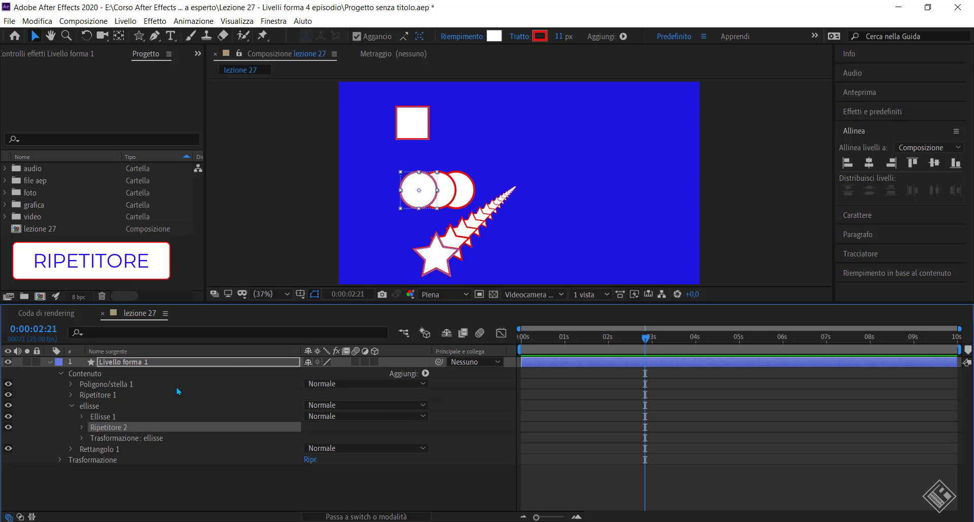
pyautogui.click(74, 407)
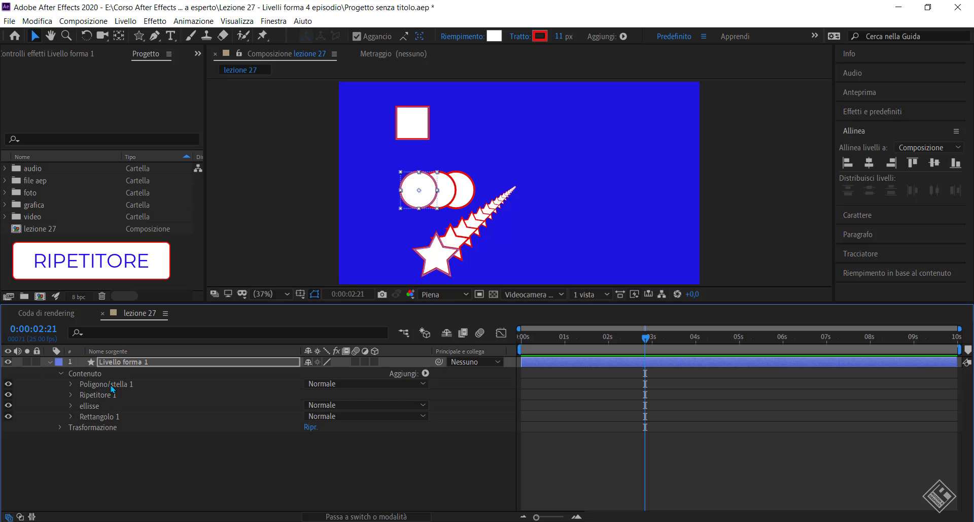
pyautogui.click(72, 394)
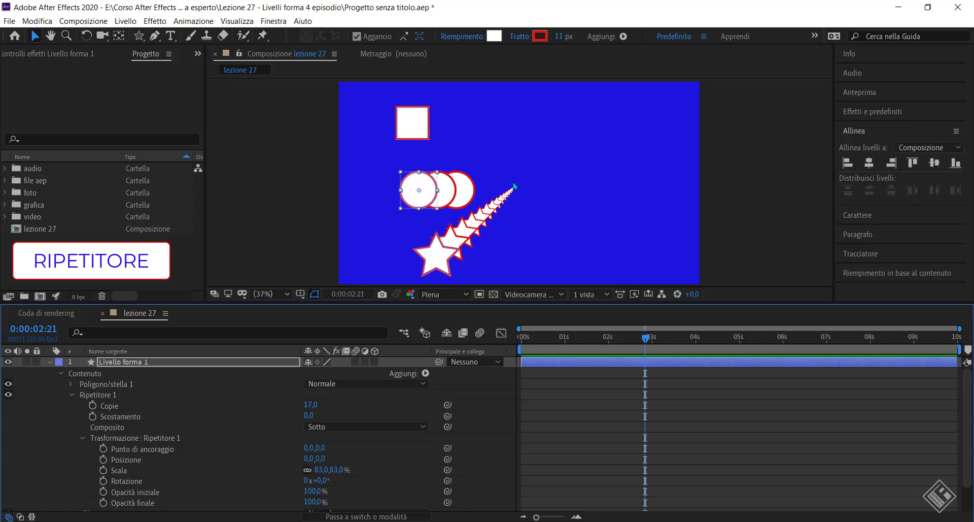
pyautogui.click(72, 395)
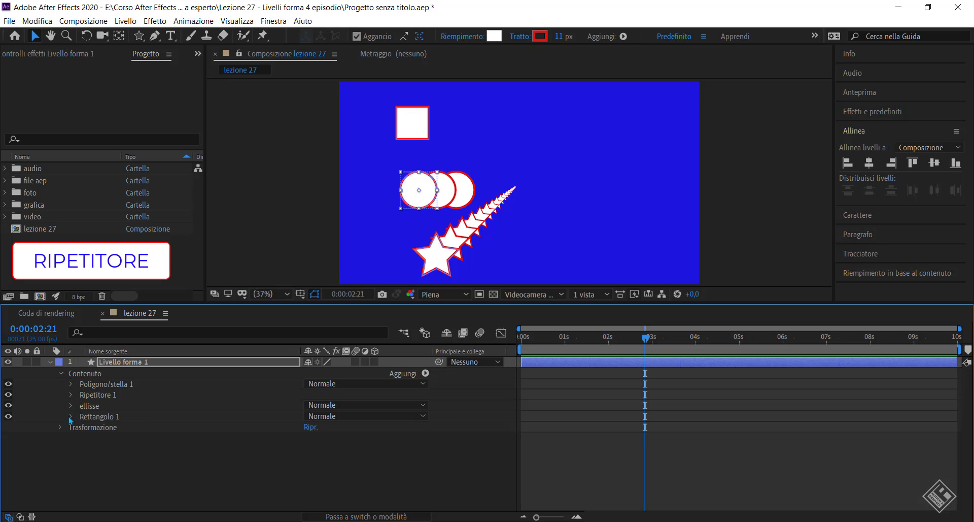
pyautogui.click(71, 405)
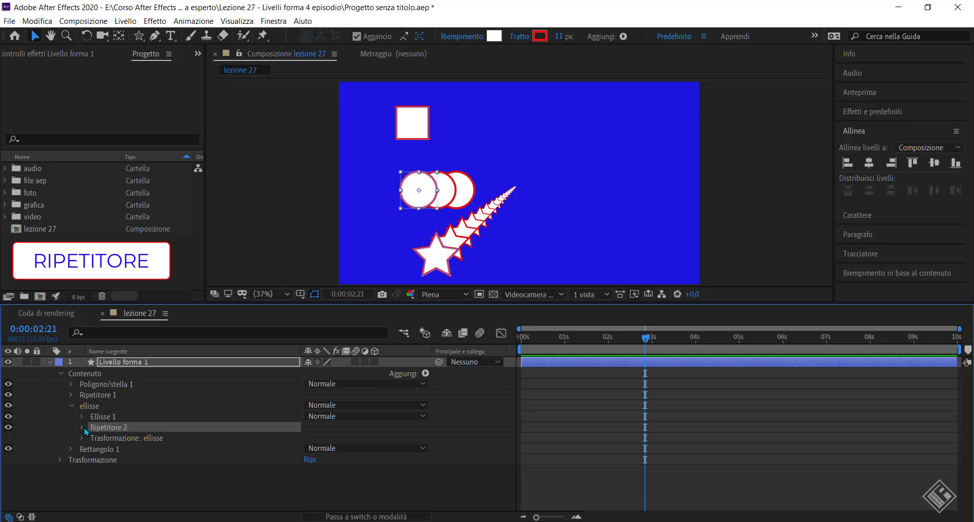
# Step: Set Ripetitore 2's position offset to 0, copies to 12 and rotation to 121°
pyautogui.click(83, 428)
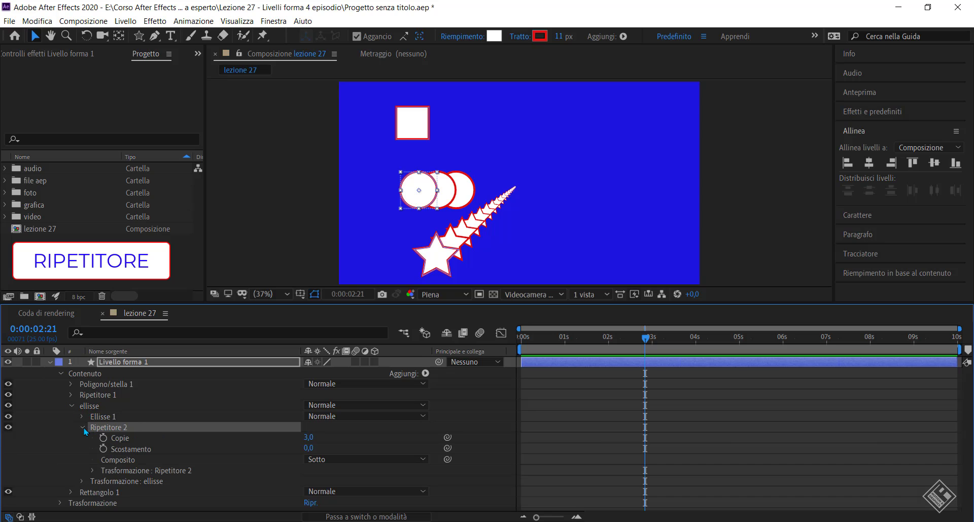
pyautogui.click(92, 470)
pyautogui.click(313, 462)
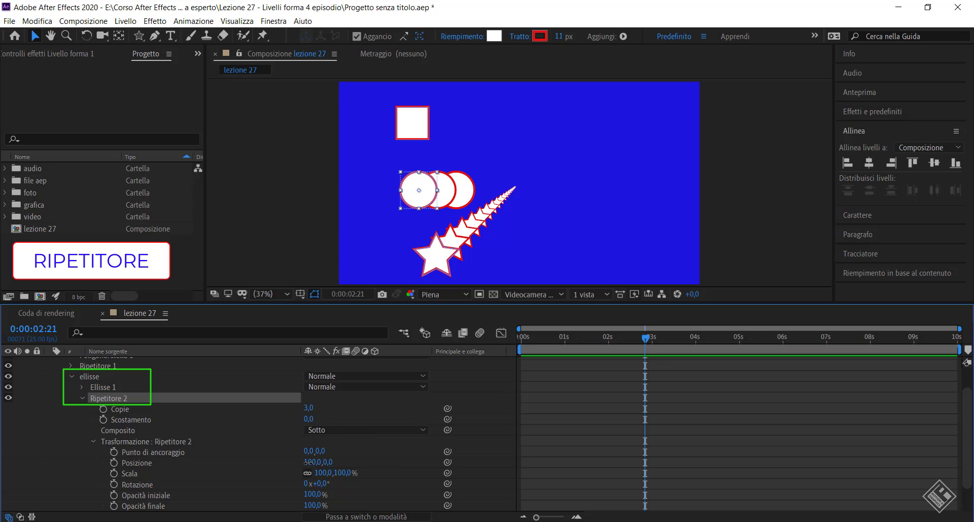
pyautogui.write('0')
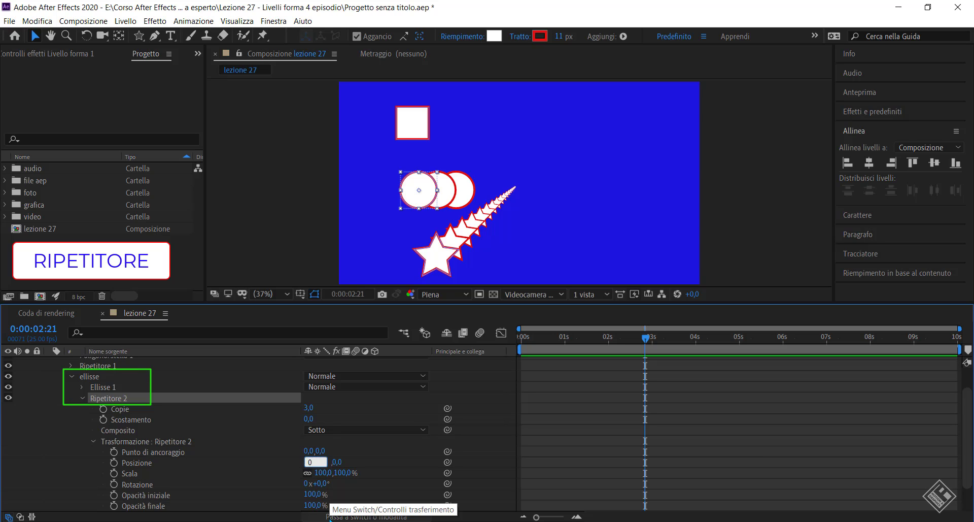
pyautogui.press('Return')
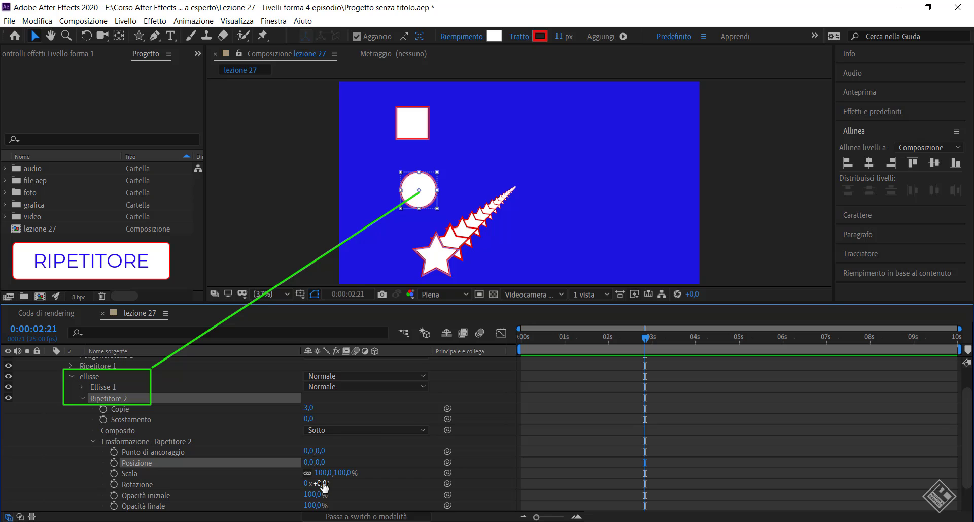
pyautogui.moveTo(321, 483); pyautogui.dragTo(408, 486)
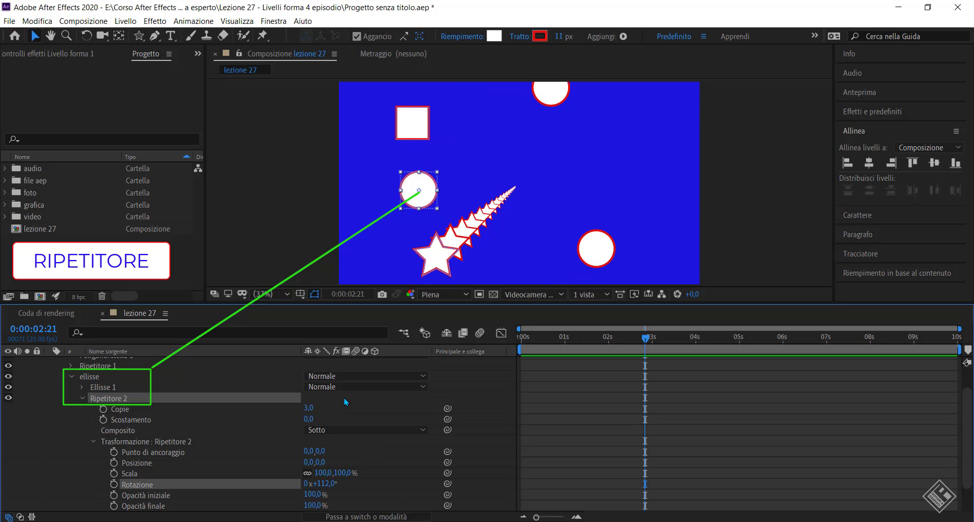
pyautogui.moveTo(310, 408)
pyautogui.mouseDown()
pyautogui.moveTo(321, 407)
pyautogui.moveTo(312, 407)
pyautogui.mouseUp()
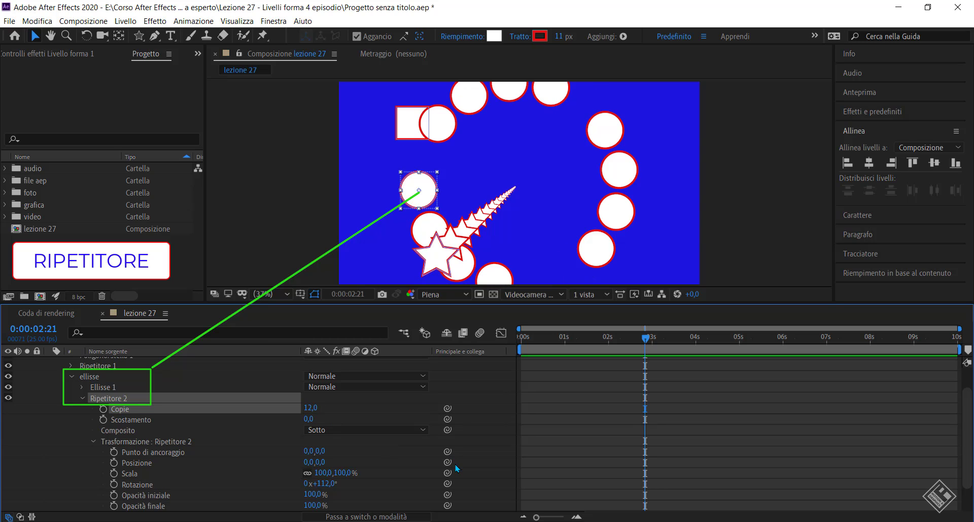
pyautogui.moveTo(320, 483)
pyautogui.mouseDown()
pyautogui.moveTo(363, 477)
pyautogui.moveTo(316, 471)
pyautogui.mouseUp()
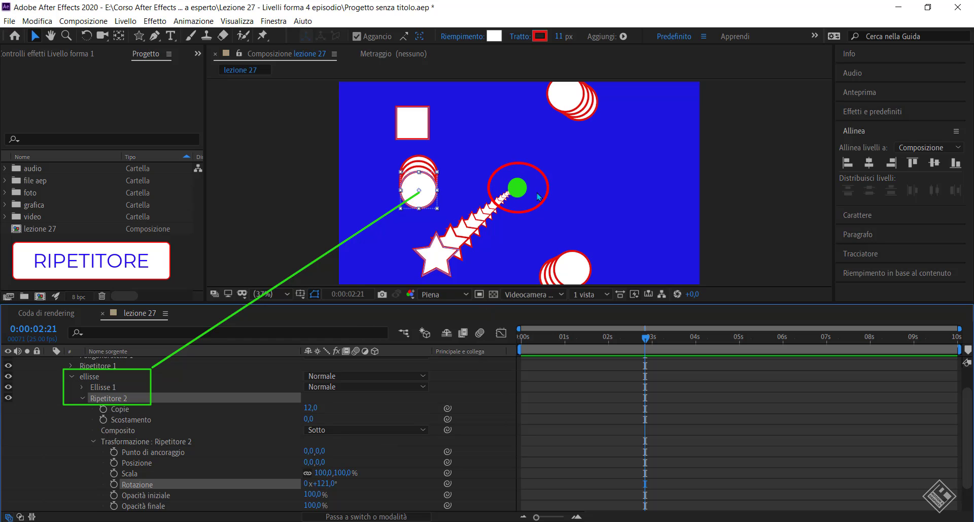
pyautogui.click(83, 397)
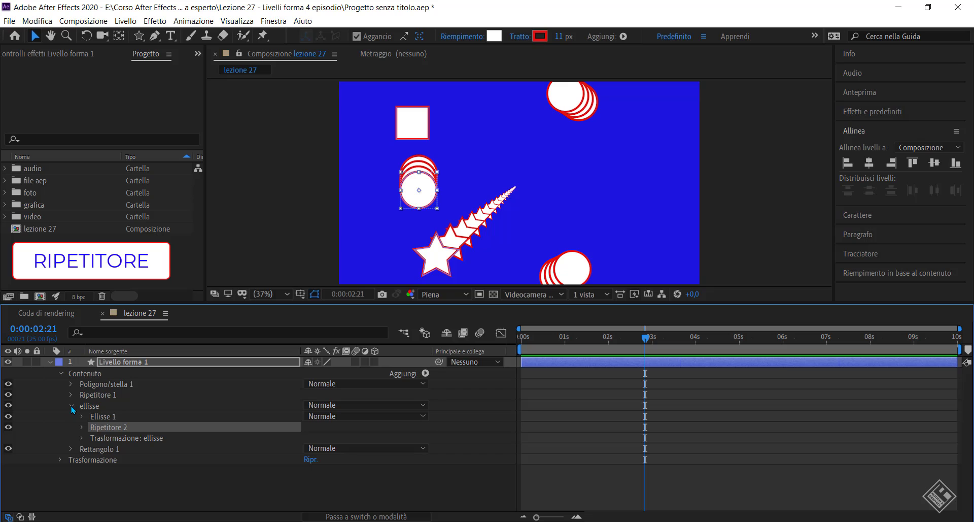
# Step: Collapse the ellisse group, select Rettangolo 1 and open its Aggiungi menu
pyautogui.click(71, 406)
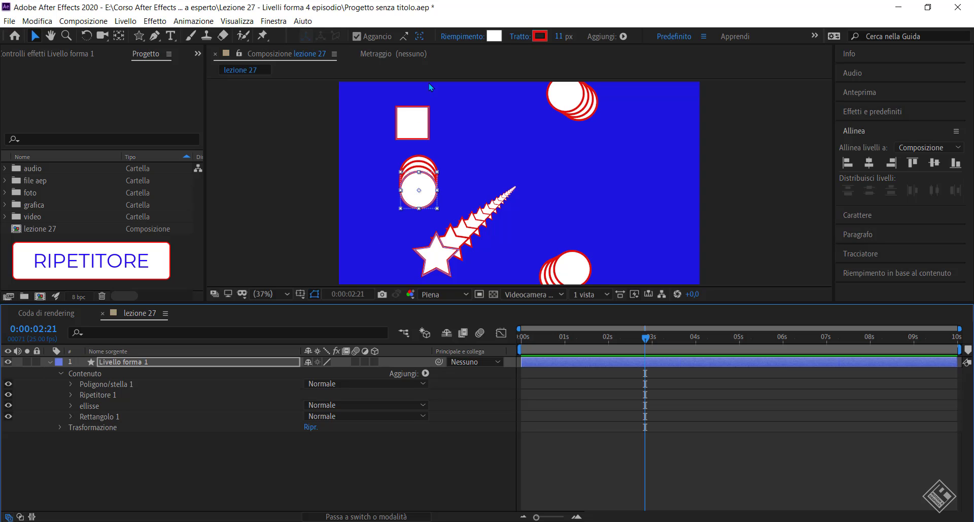
pyautogui.click(90, 416)
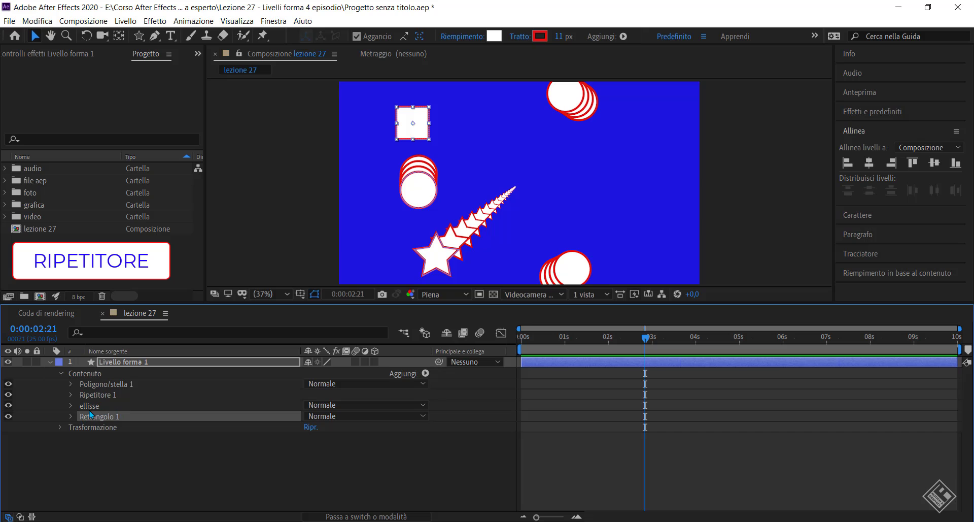
pyautogui.click(425, 373)
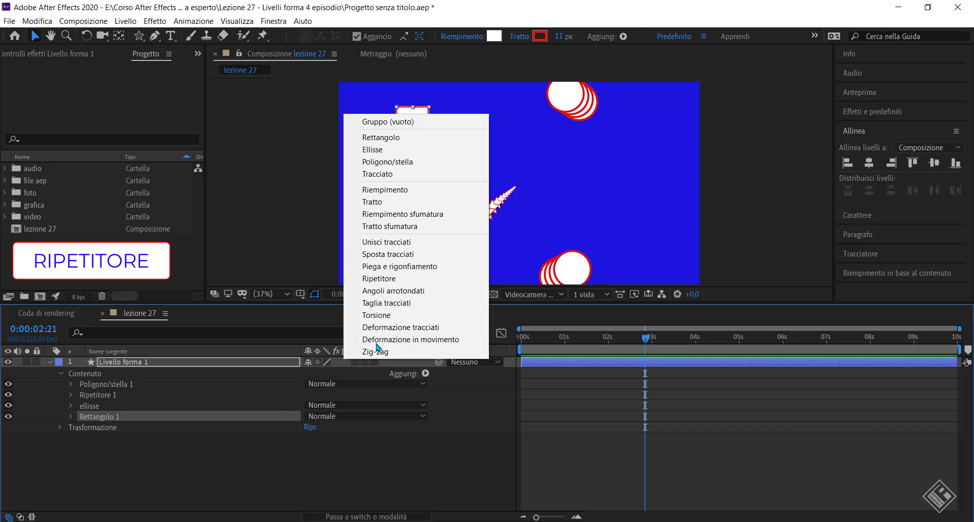
# Step: Add a Ripetitore to Rettangolo 1 and set its copies to 9
pyautogui.click(385, 278)
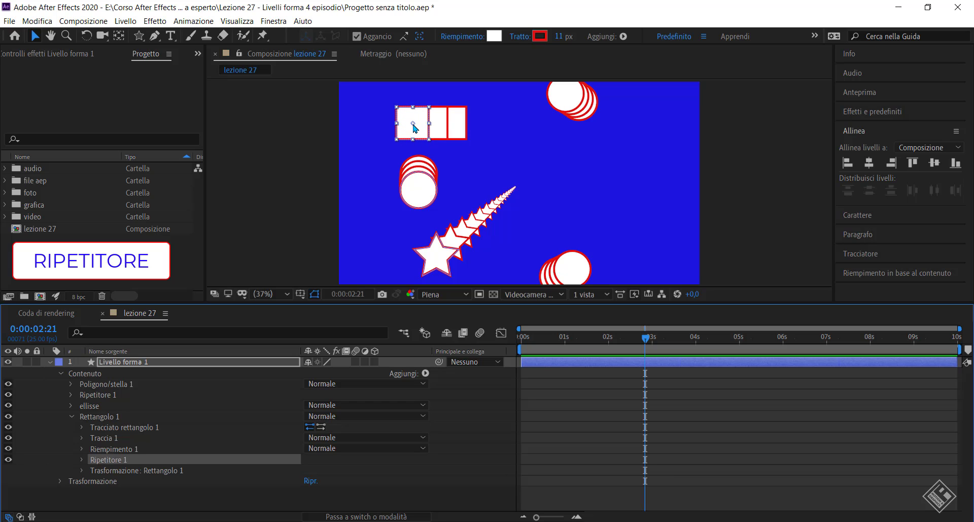
pyautogui.click(81, 459)
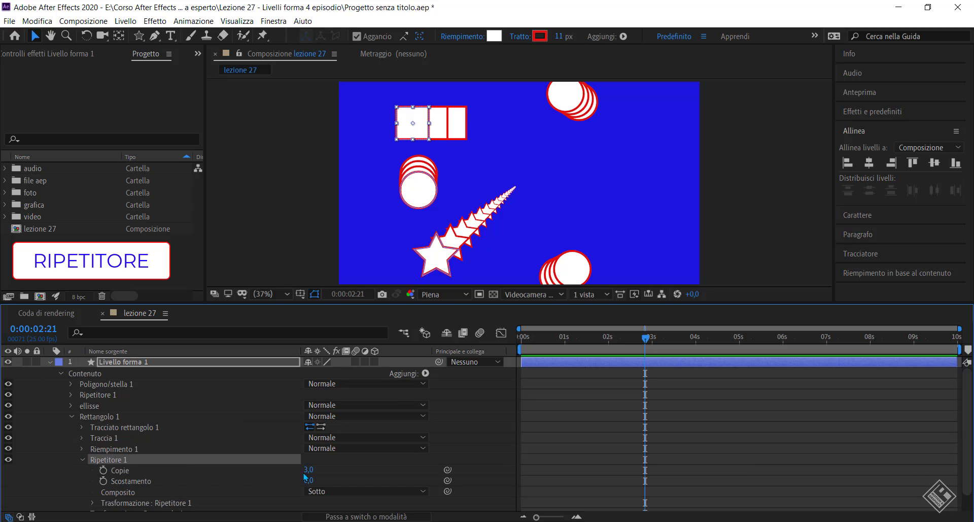
pyautogui.moveTo(308, 469); pyautogui.dragTo(308, 469)
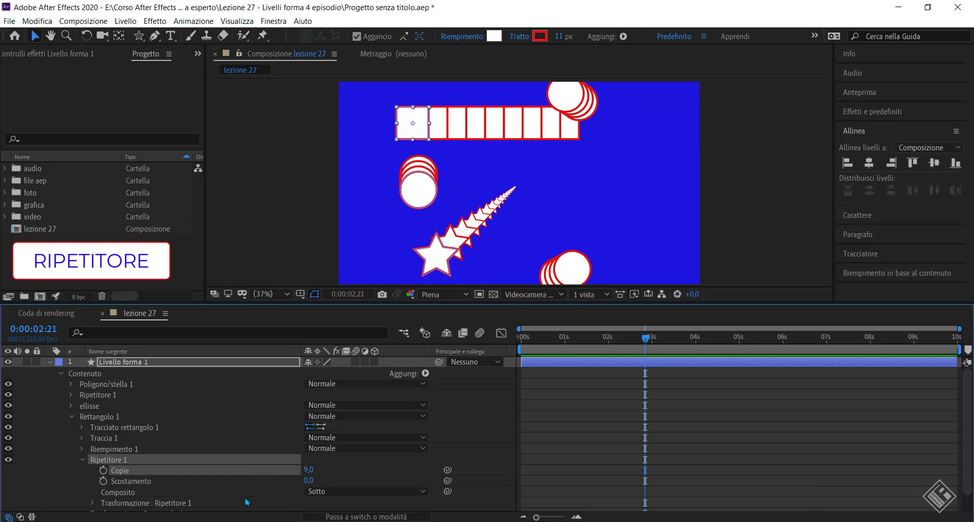
pyautogui.scroll(-2, 140, 455)
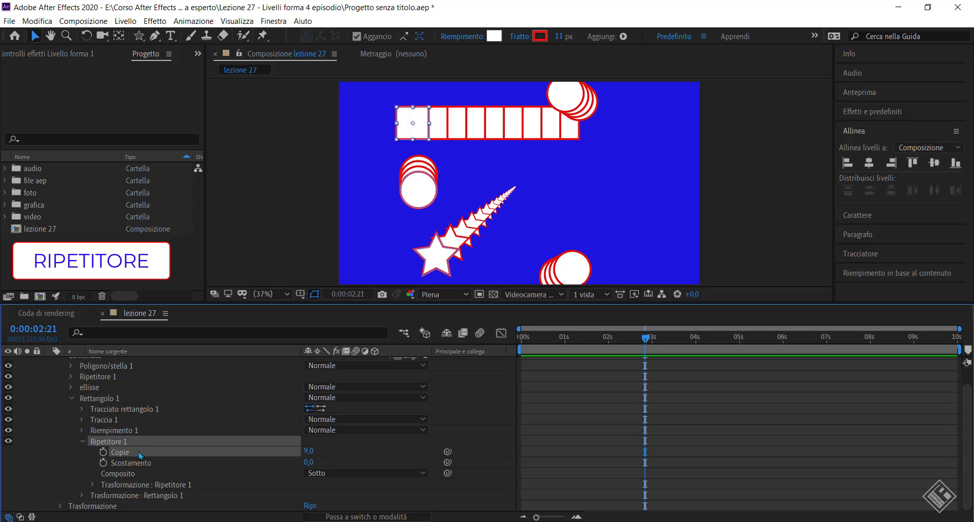
pyautogui.click(93, 484)
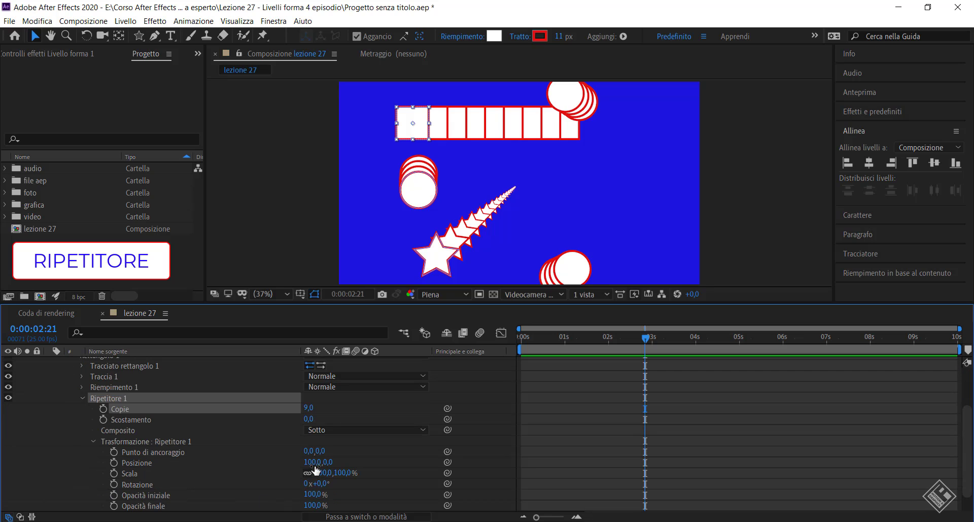
# Step: Set Ripetitore 1's position X offset to 175 and rotation to 31°
pyautogui.moveTo(310, 461); pyautogui.dragTo(359, 462)
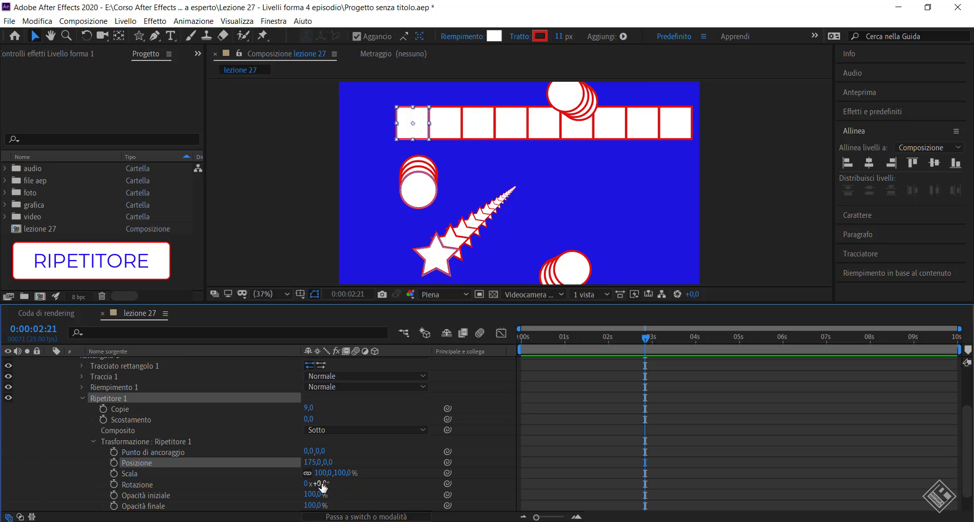
pyautogui.moveTo(319, 484); pyautogui.dragTo(348, 481)
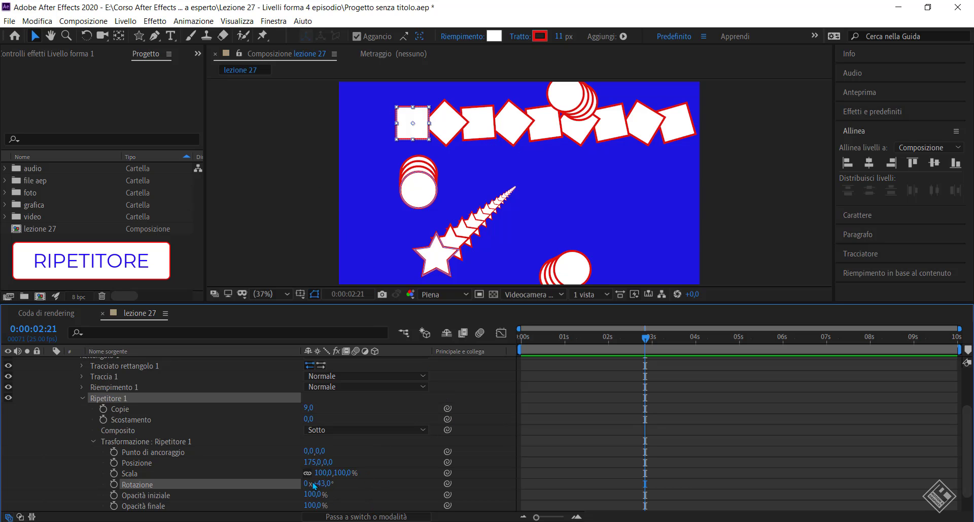
pyautogui.moveTo(317, 484)
pyautogui.mouseDown()
pyautogui.moveTo(386, 482)
pyautogui.moveTo(317, 484)
pyautogui.mouseUp()
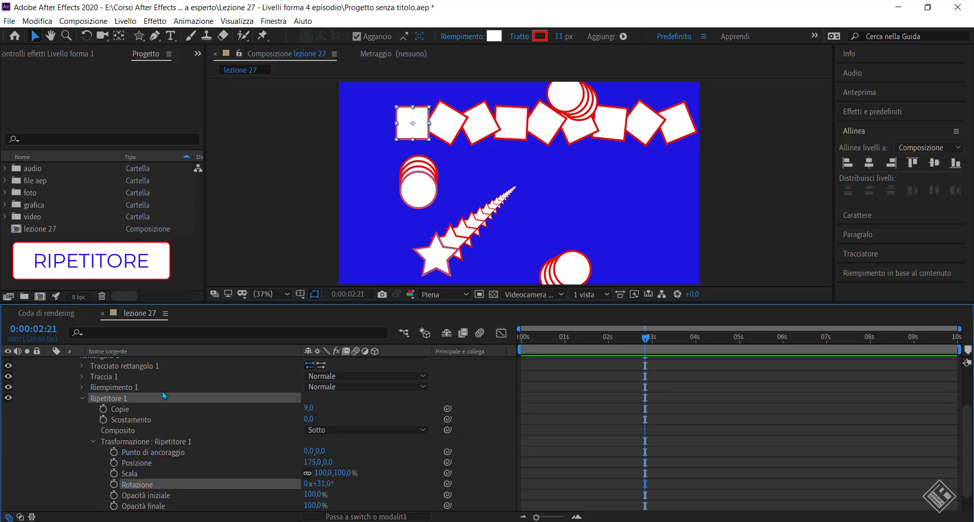
pyautogui.click(82, 398)
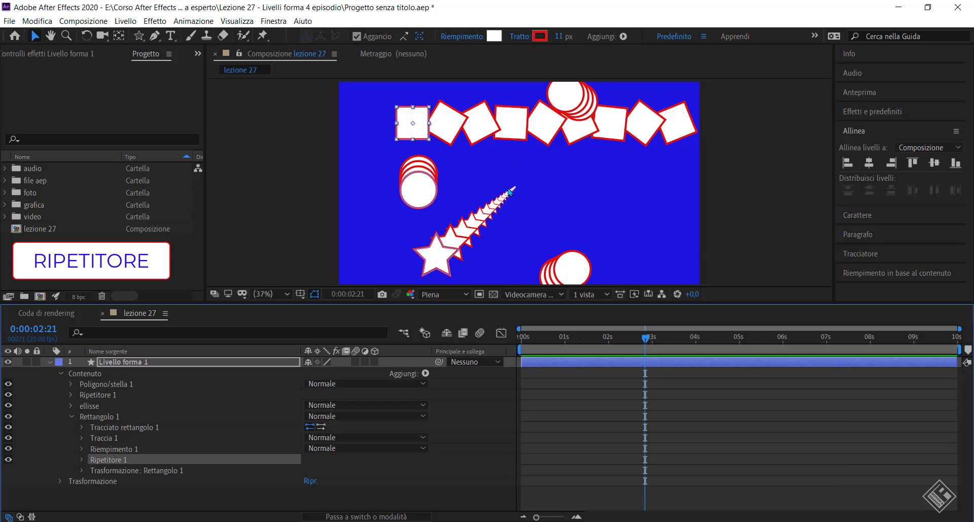
# Step: Collapse Rettangolo 1 and select the Poligono/stella 1 and ellisse groups
pyautogui.click(70, 417)
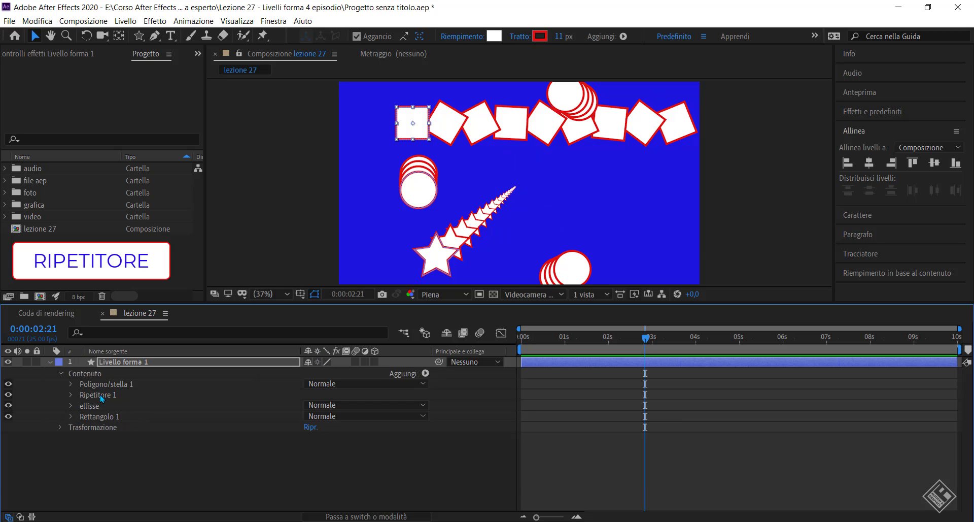
pyautogui.click(87, 397)
pyautogui.click(99, 385)
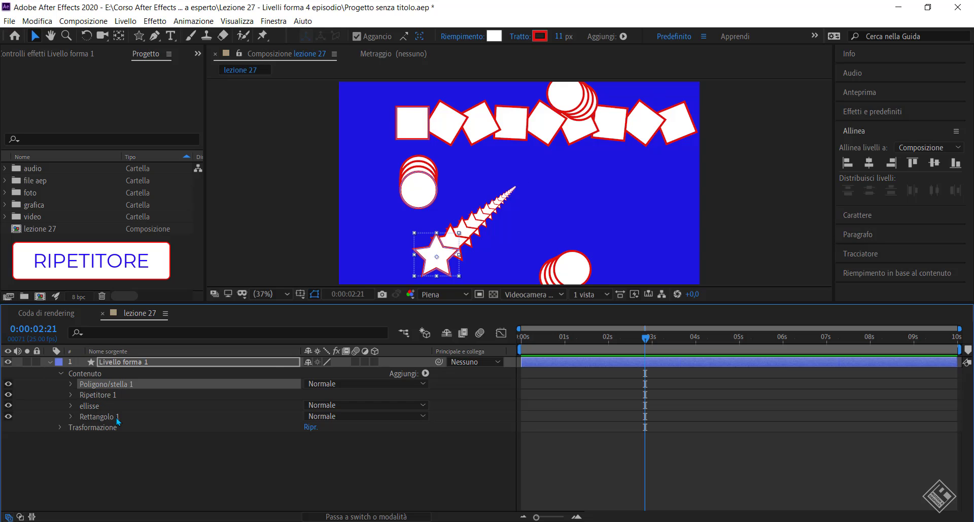
pyautogui.click(91, 405)
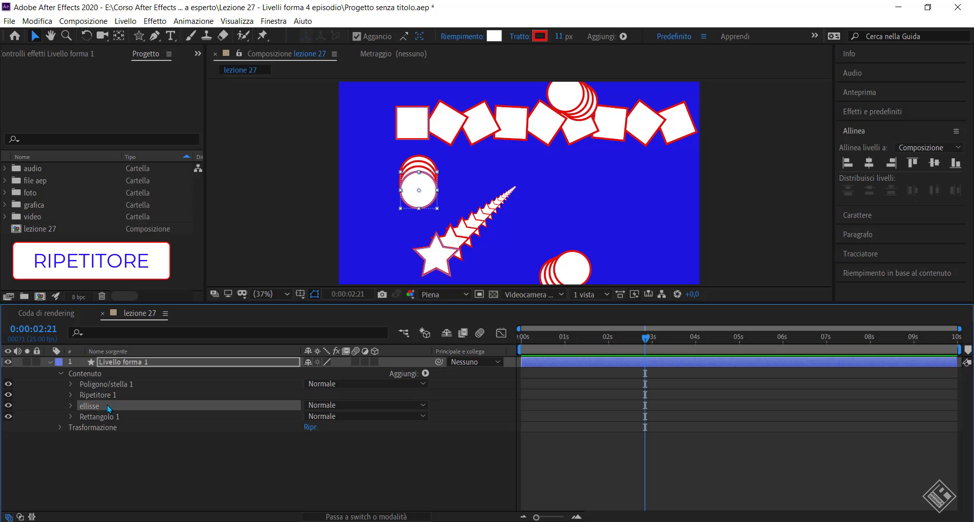